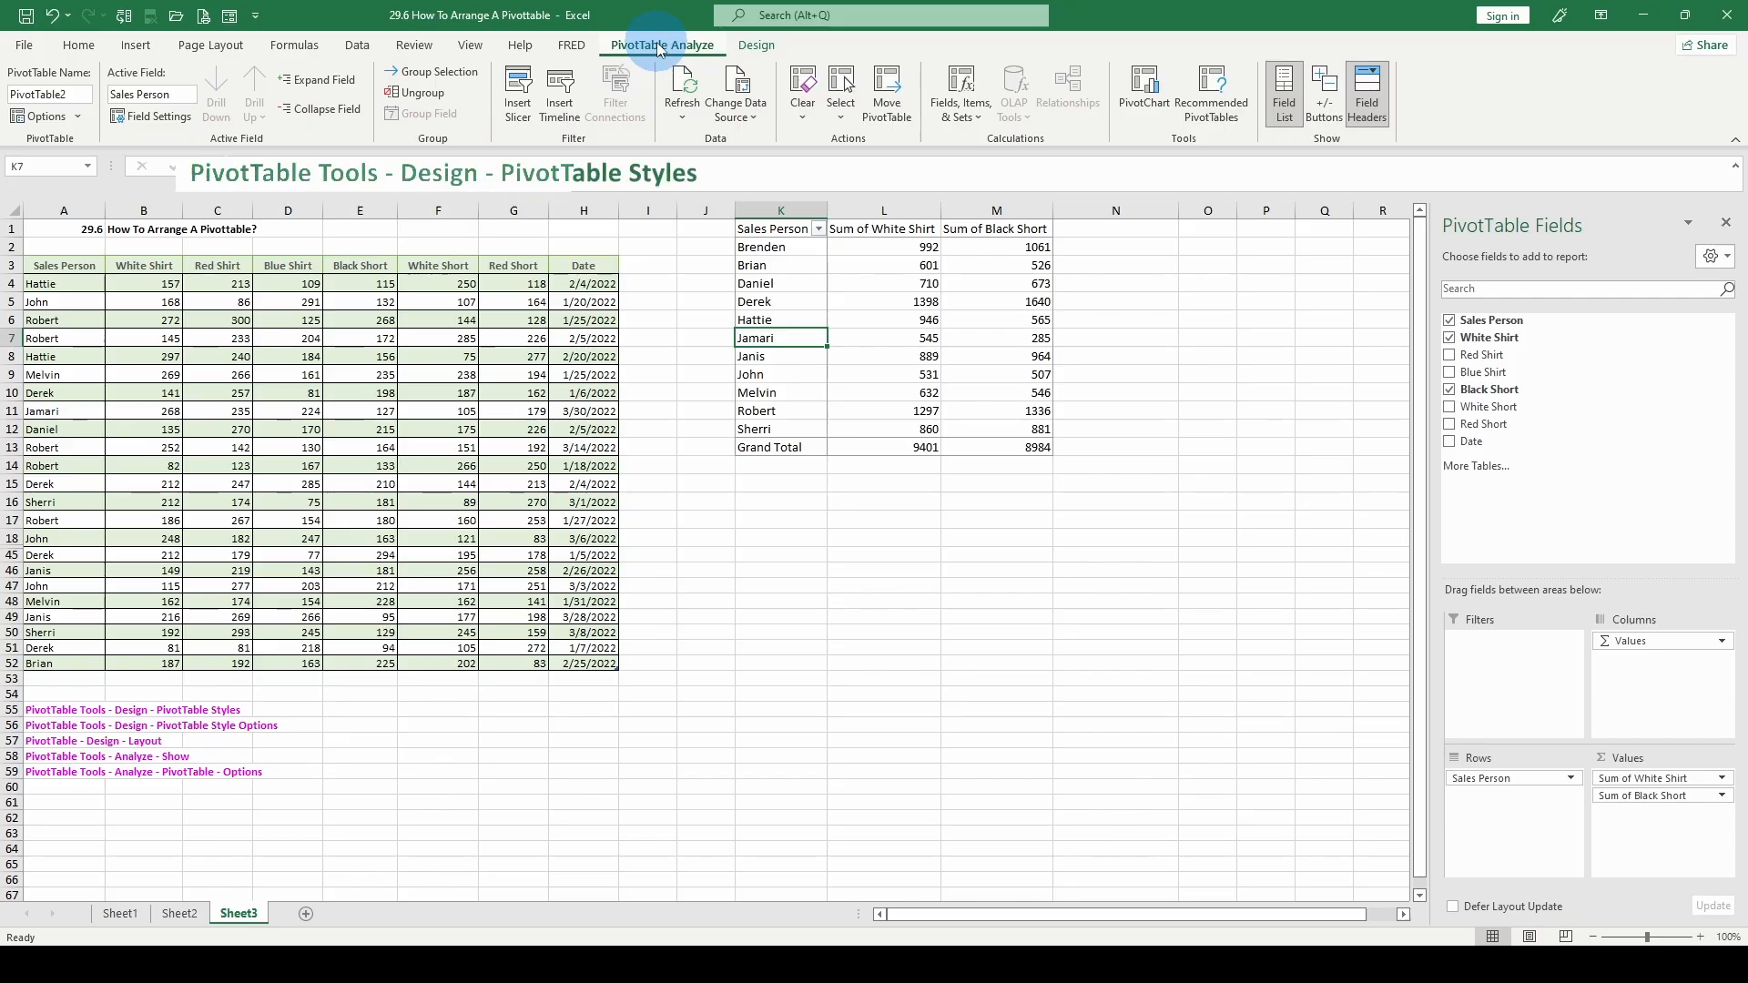
# - Apply the green style from the last row of the Medium PivotTable styles to the sales PivotTable
pyautogui.click(755, 46)
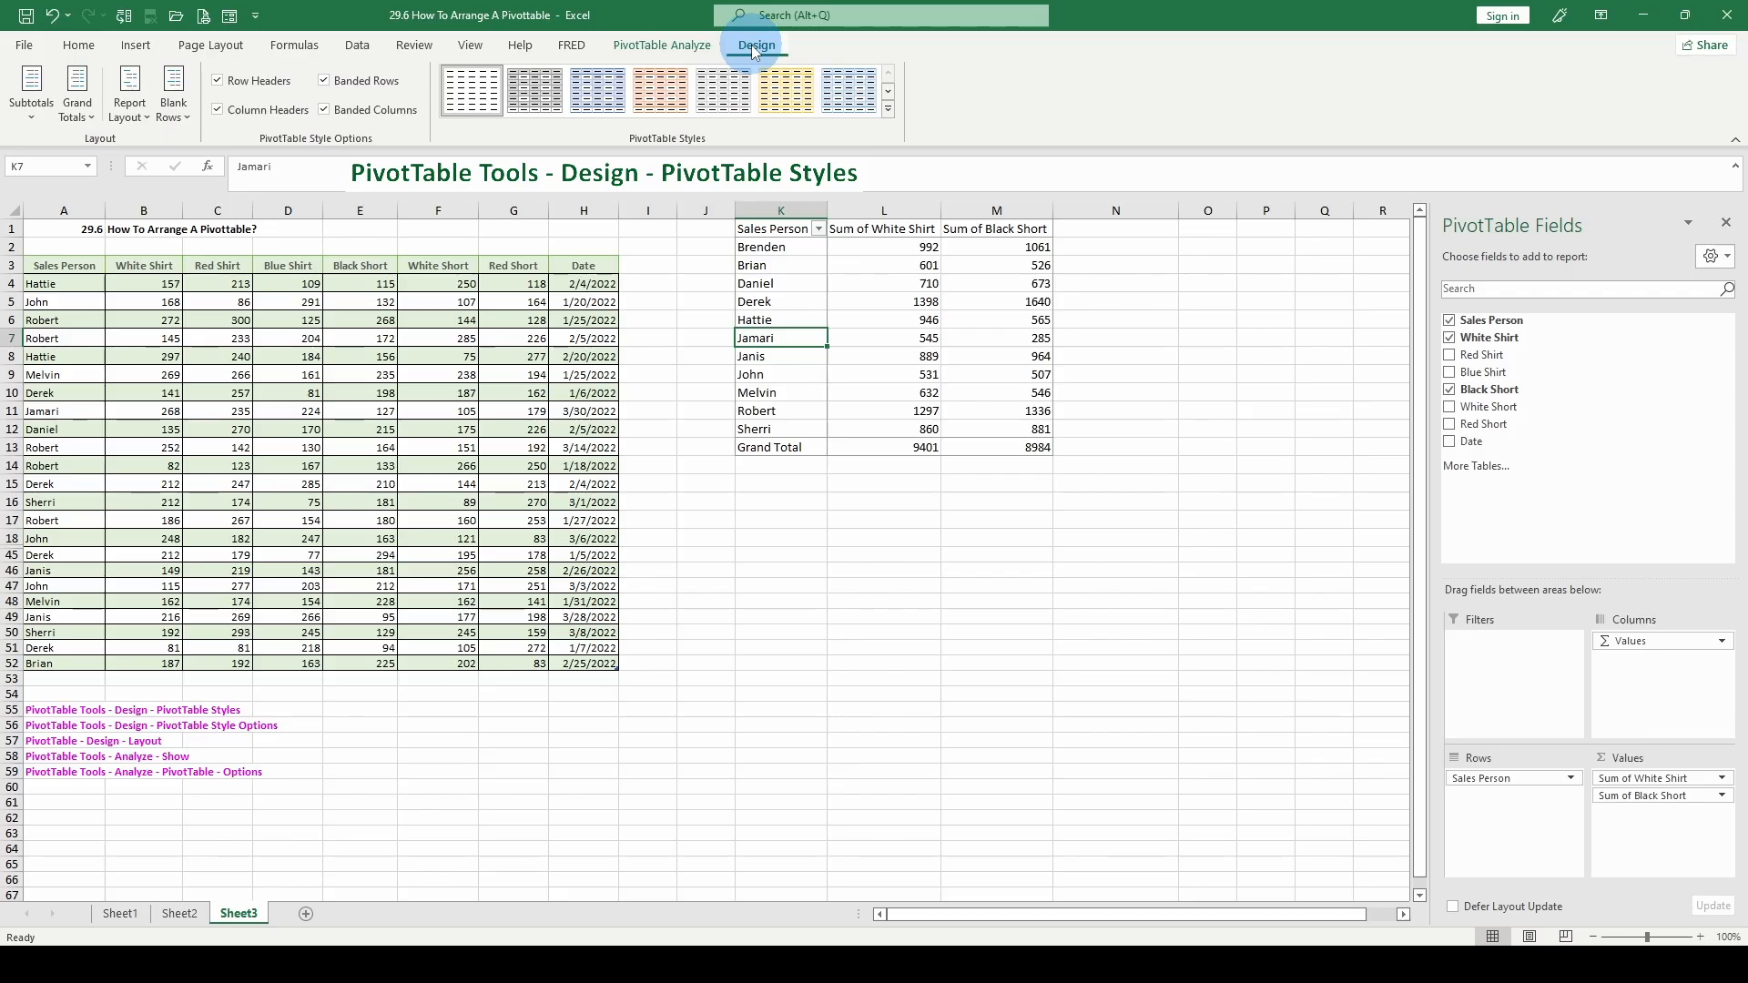
pyautogui.click(888, 107)
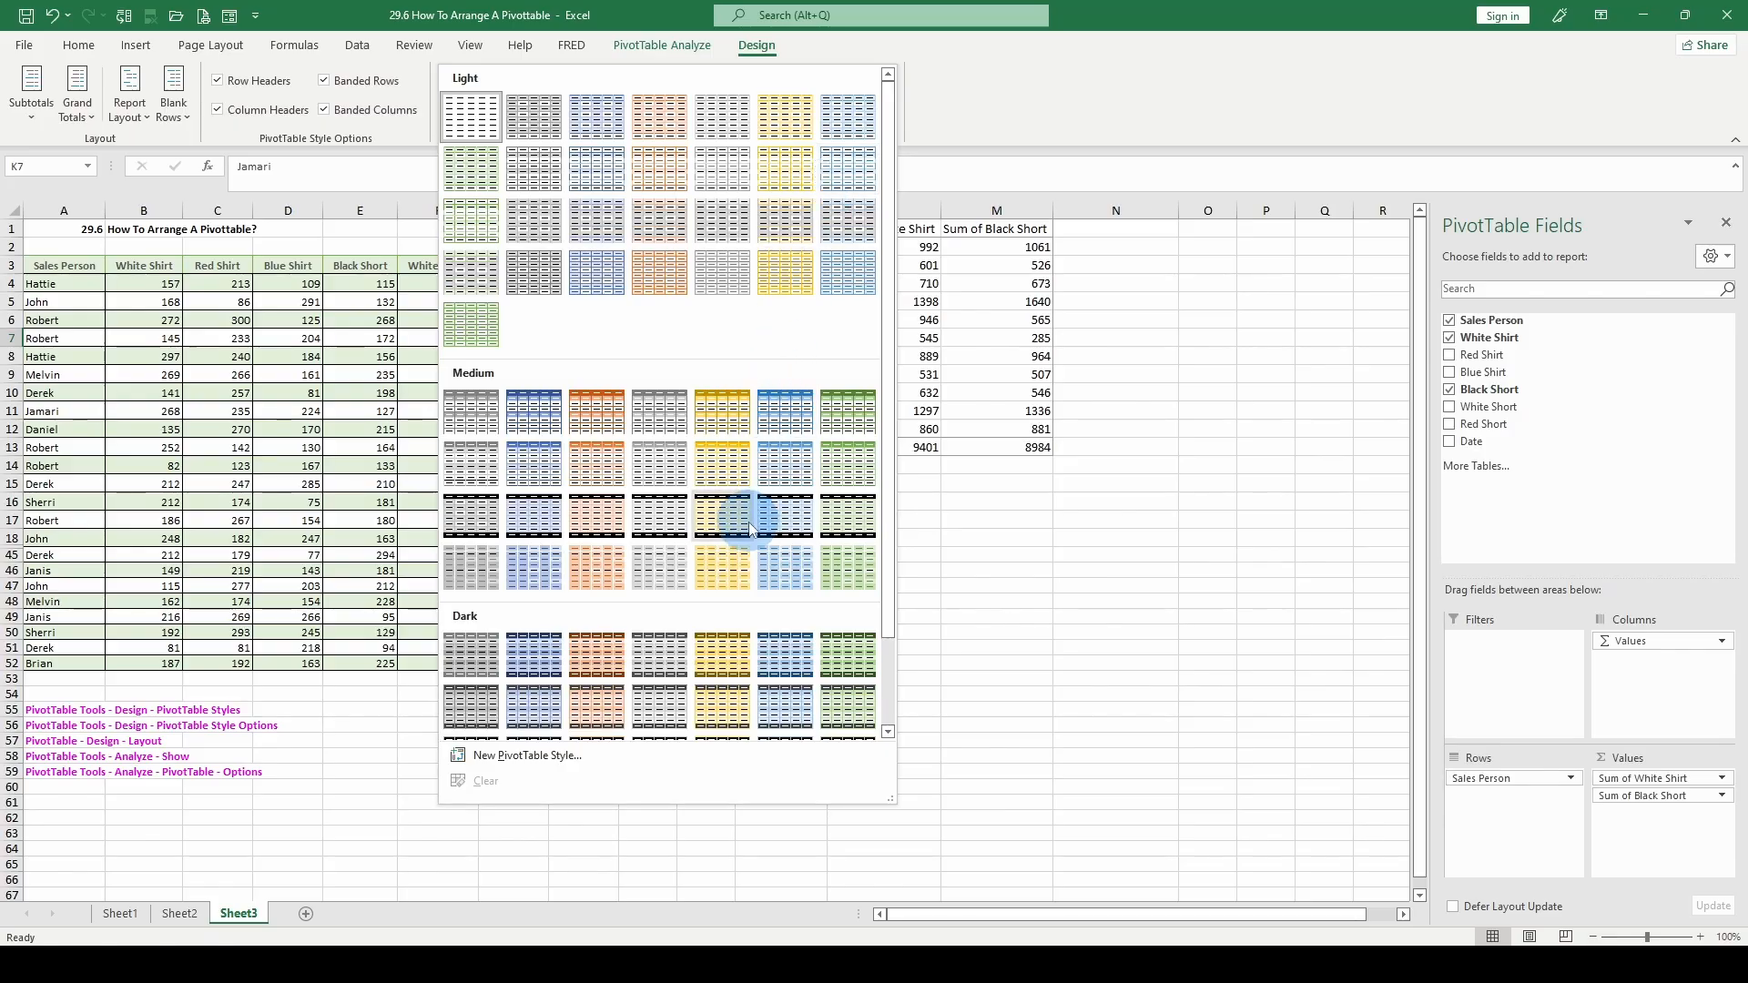
pyautogui.click(934, 270)
pyautogui.click(784, 282)
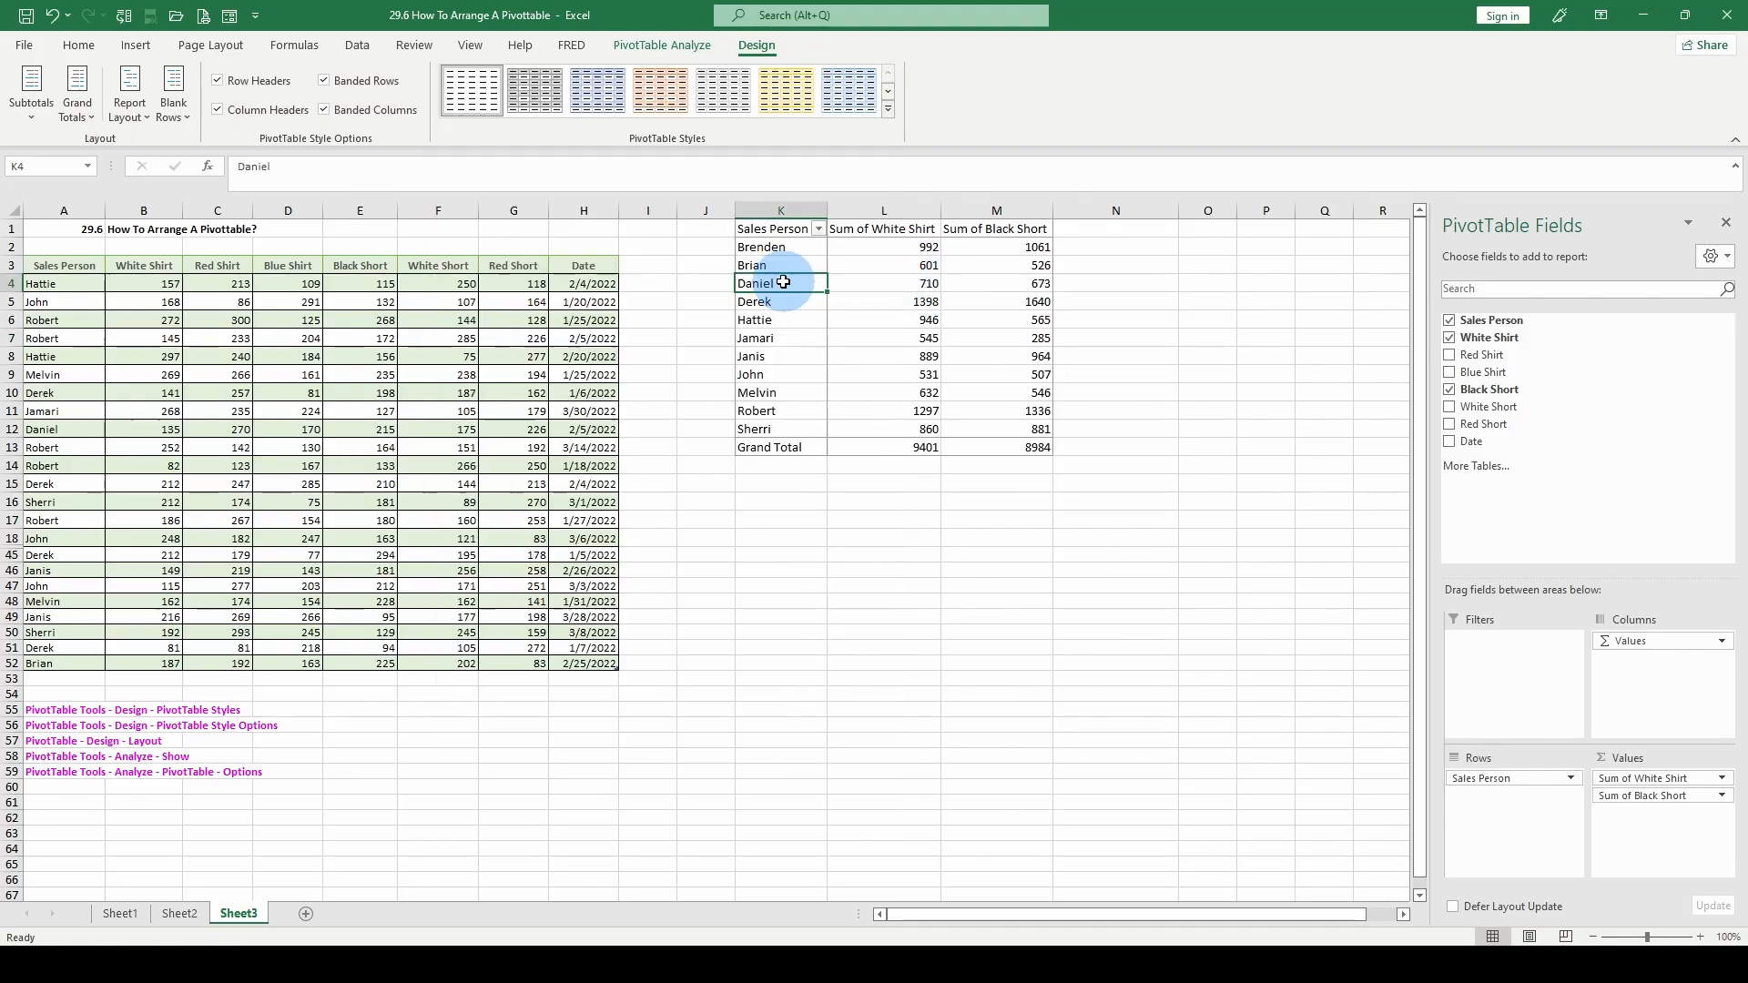
pyautogui.click(885, 227)
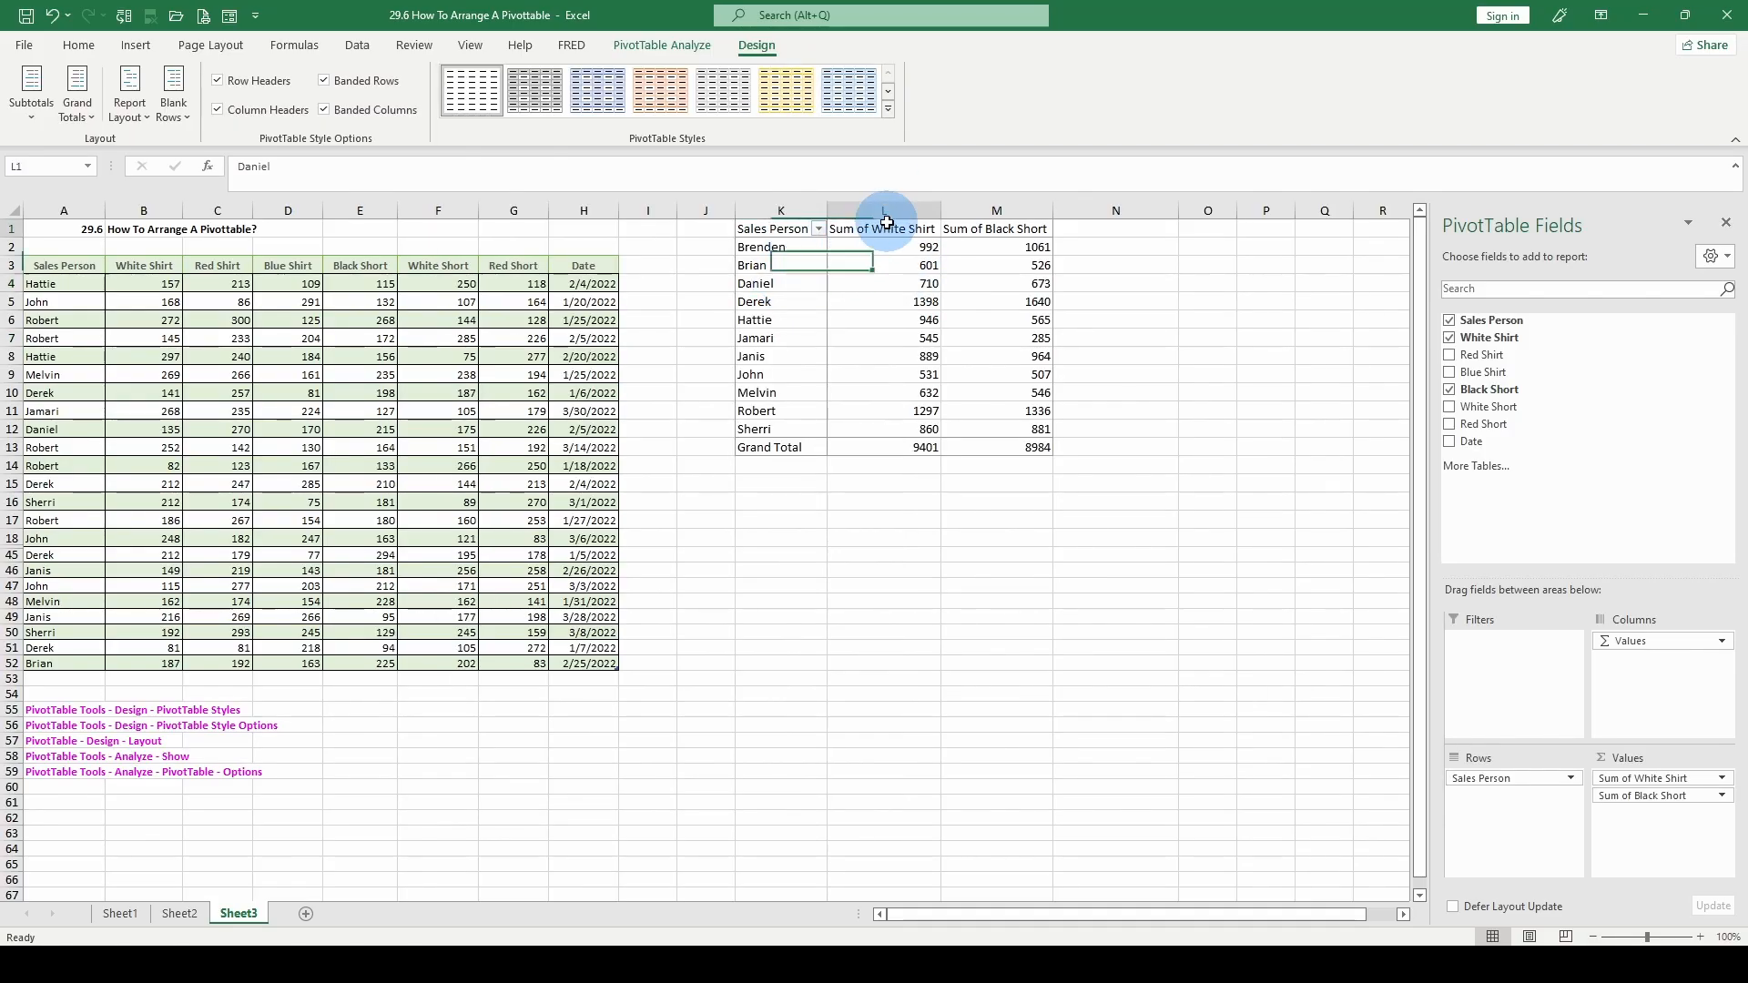
pyautogui.click(888, 107)
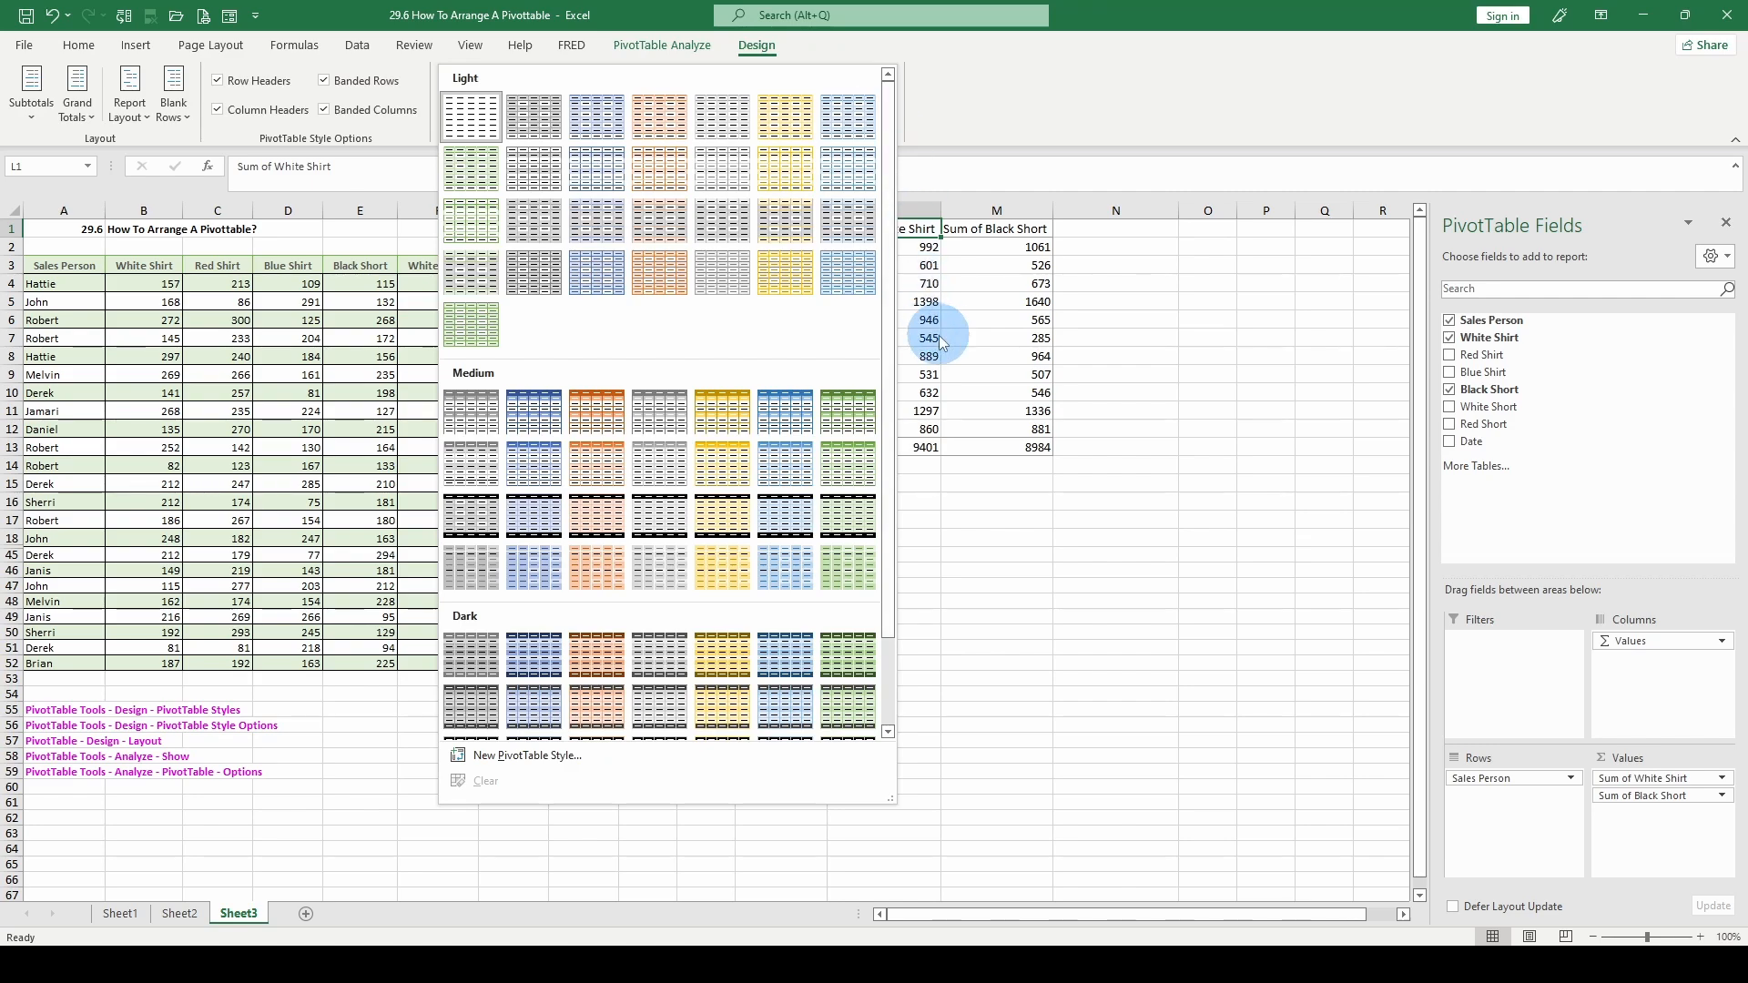
pyautogui.click(850, 572)
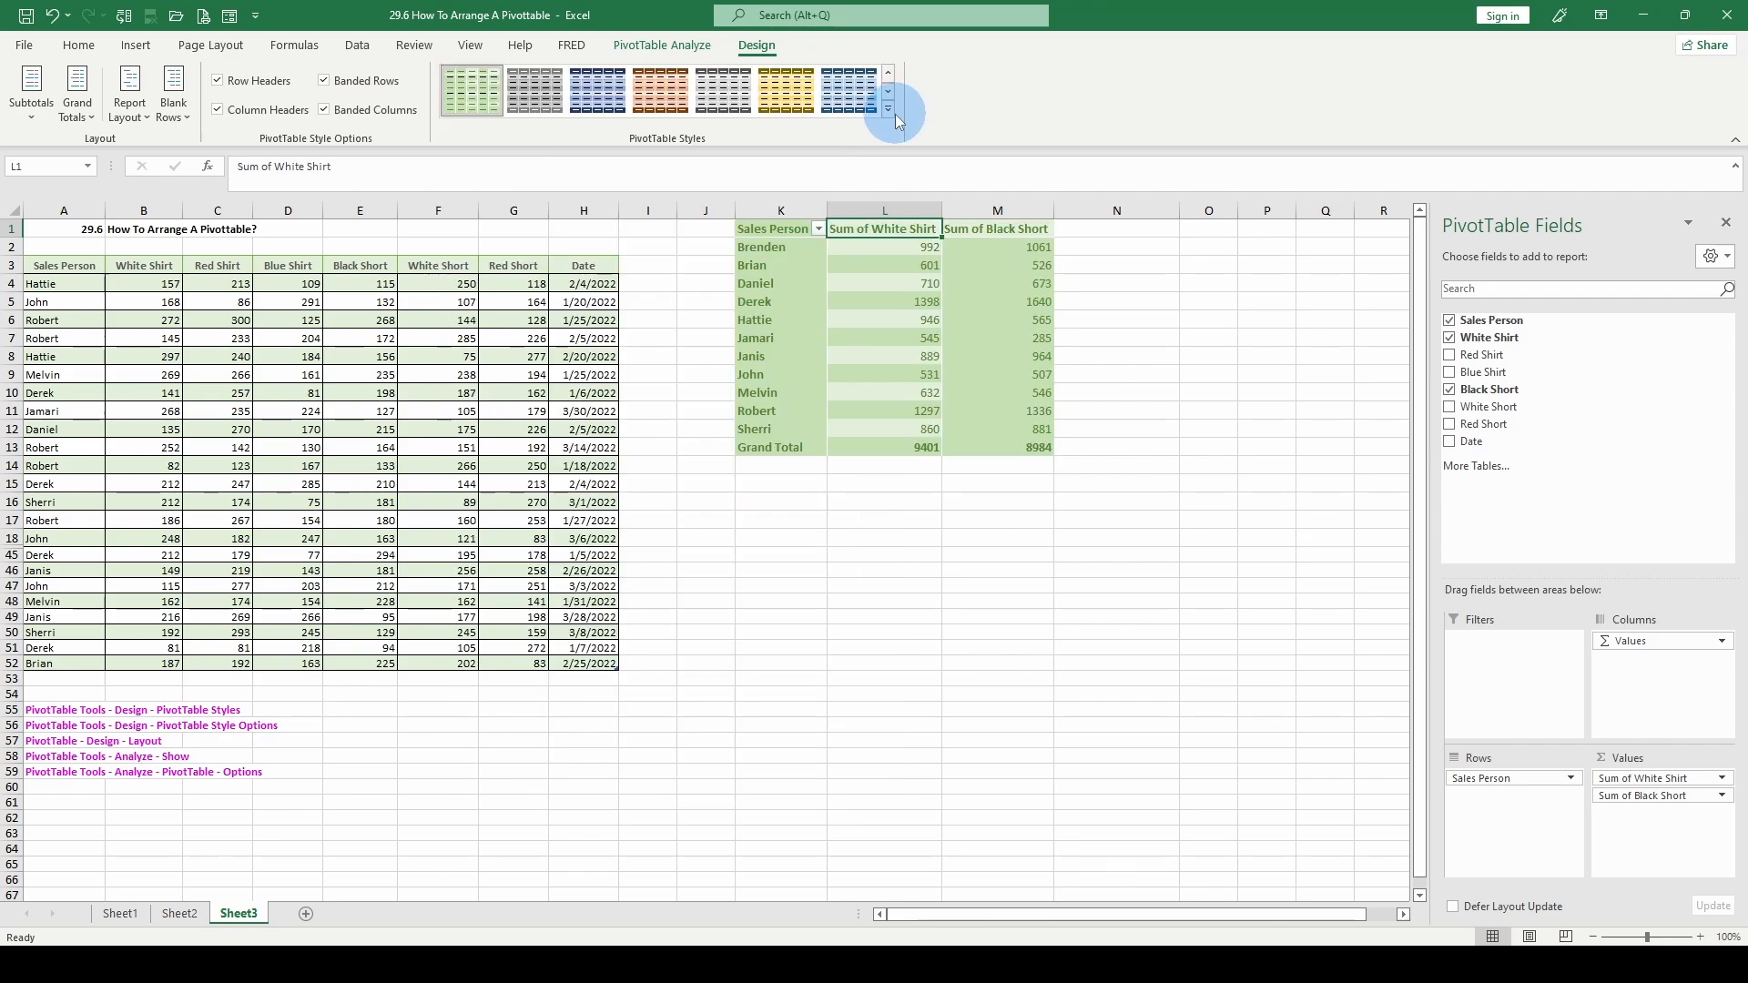
# - Change the PivotTable's style to the green one in the second row of the Medium group
pyautogui.click(888, 111)
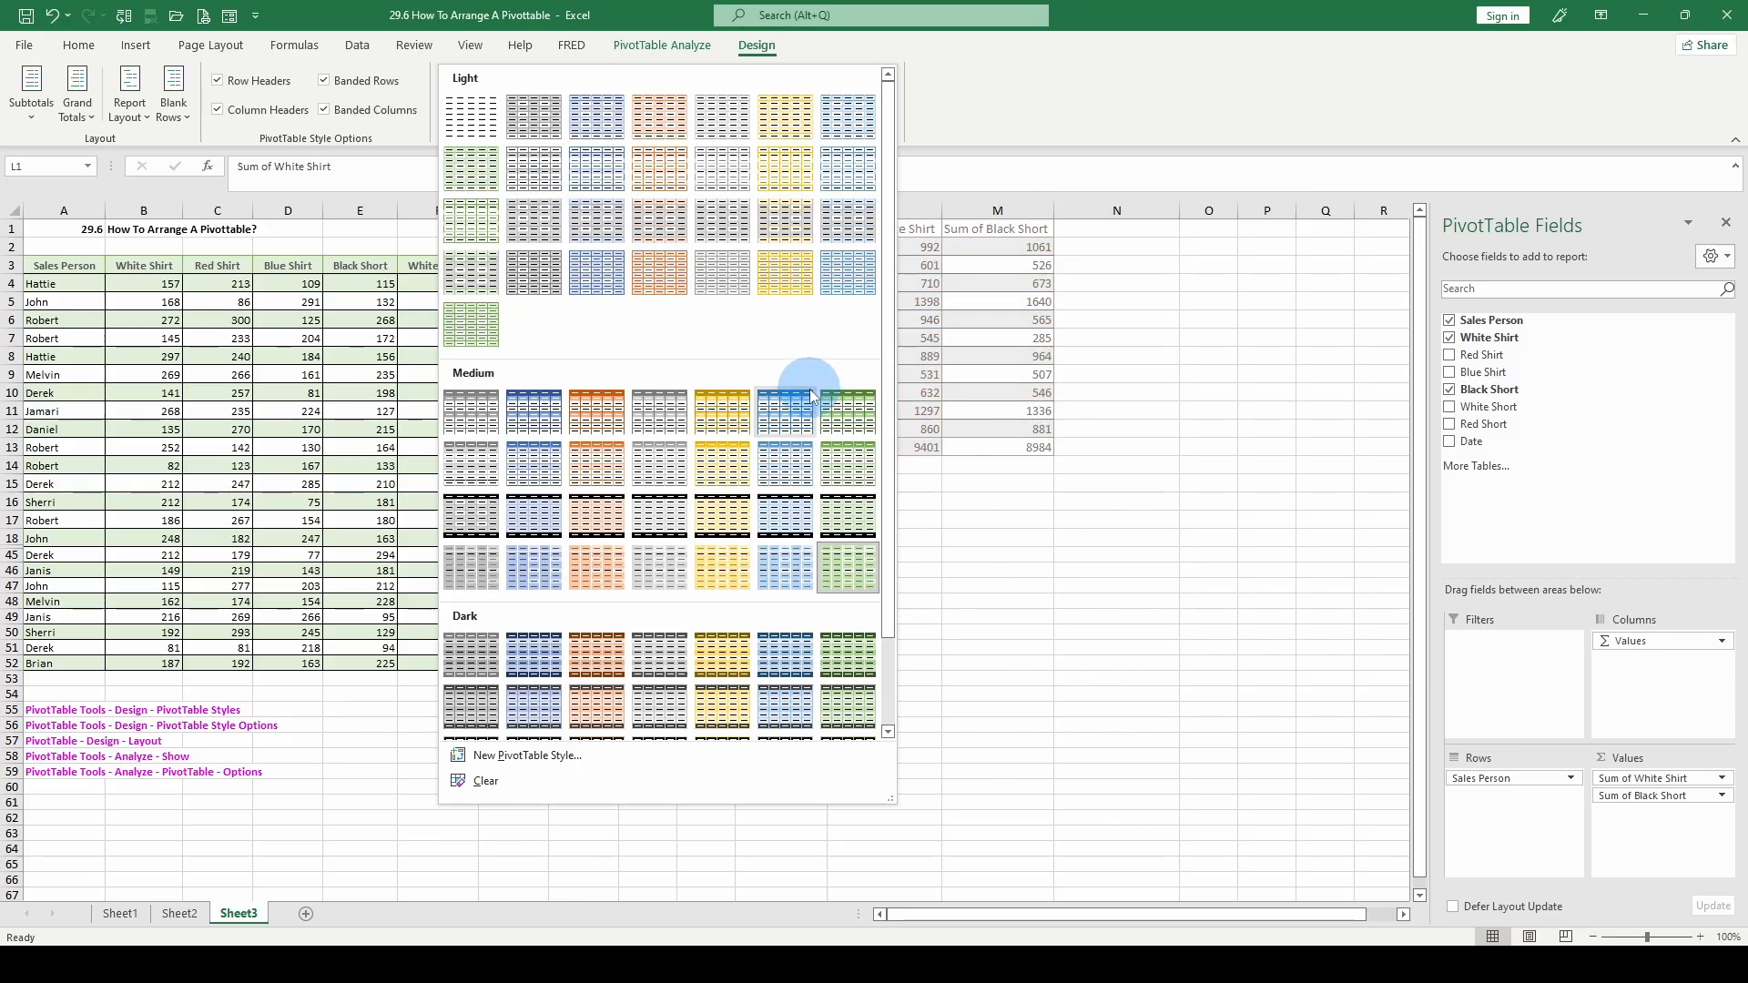
pyautogui.scroll(-2, 799, 352)
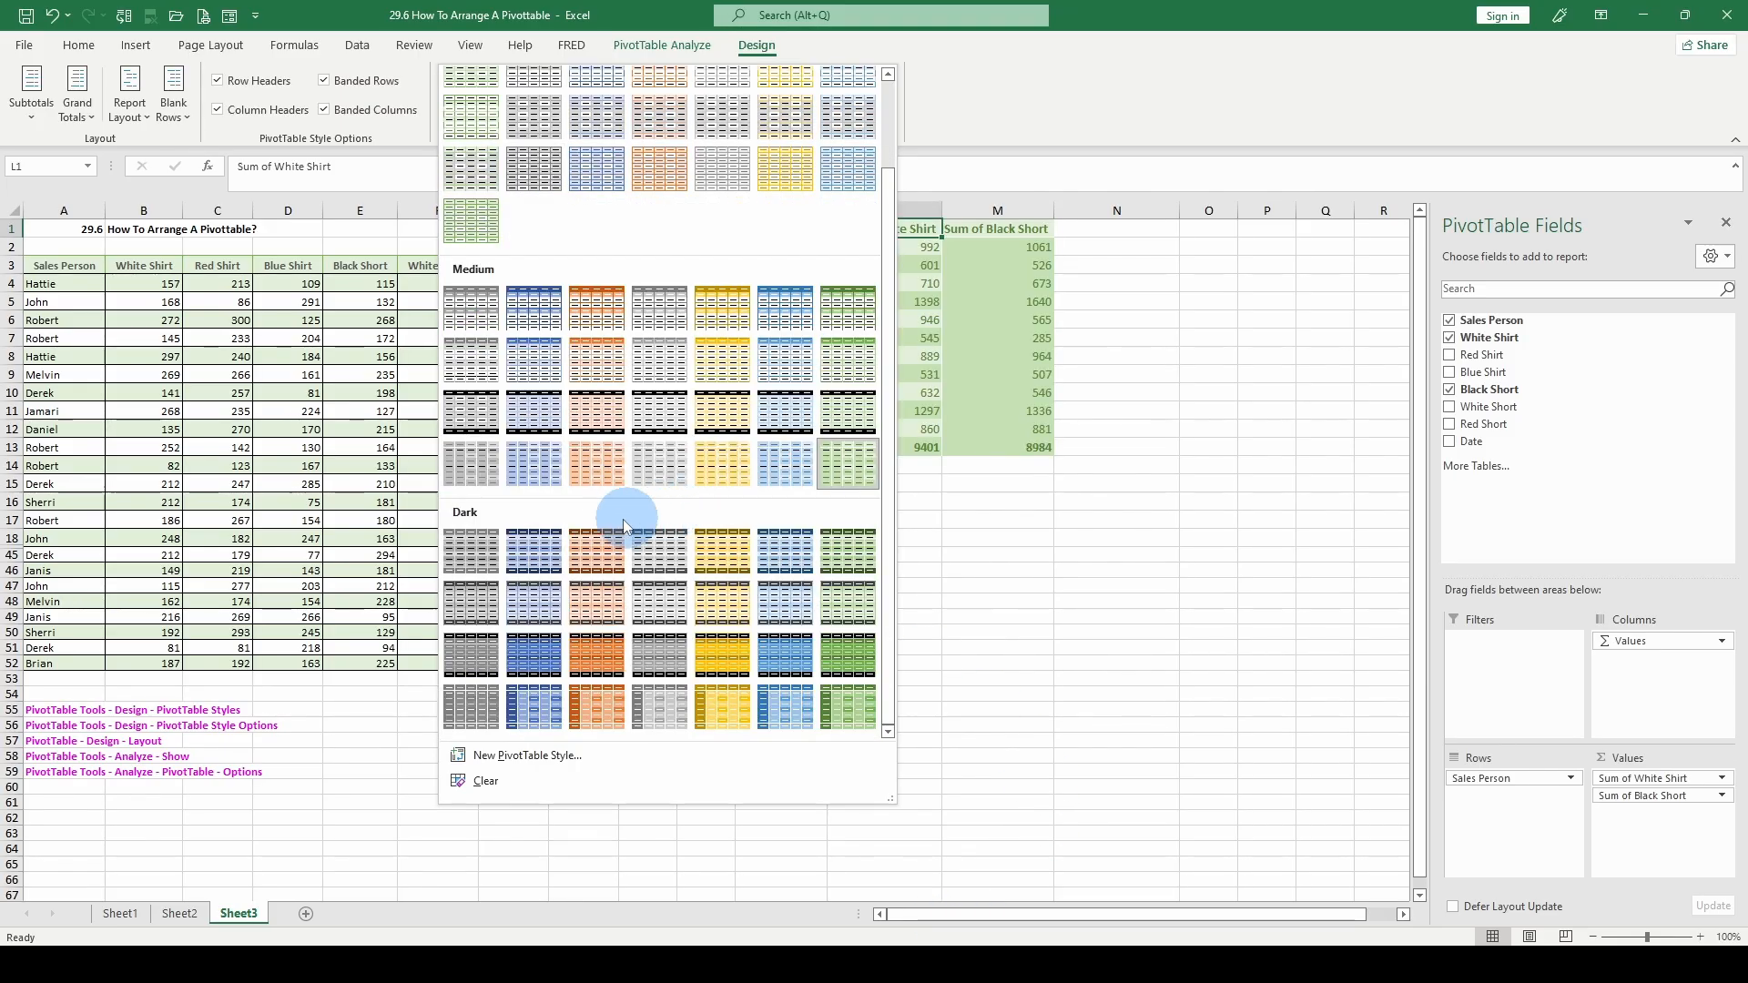
pyautogui.click(855, 358)
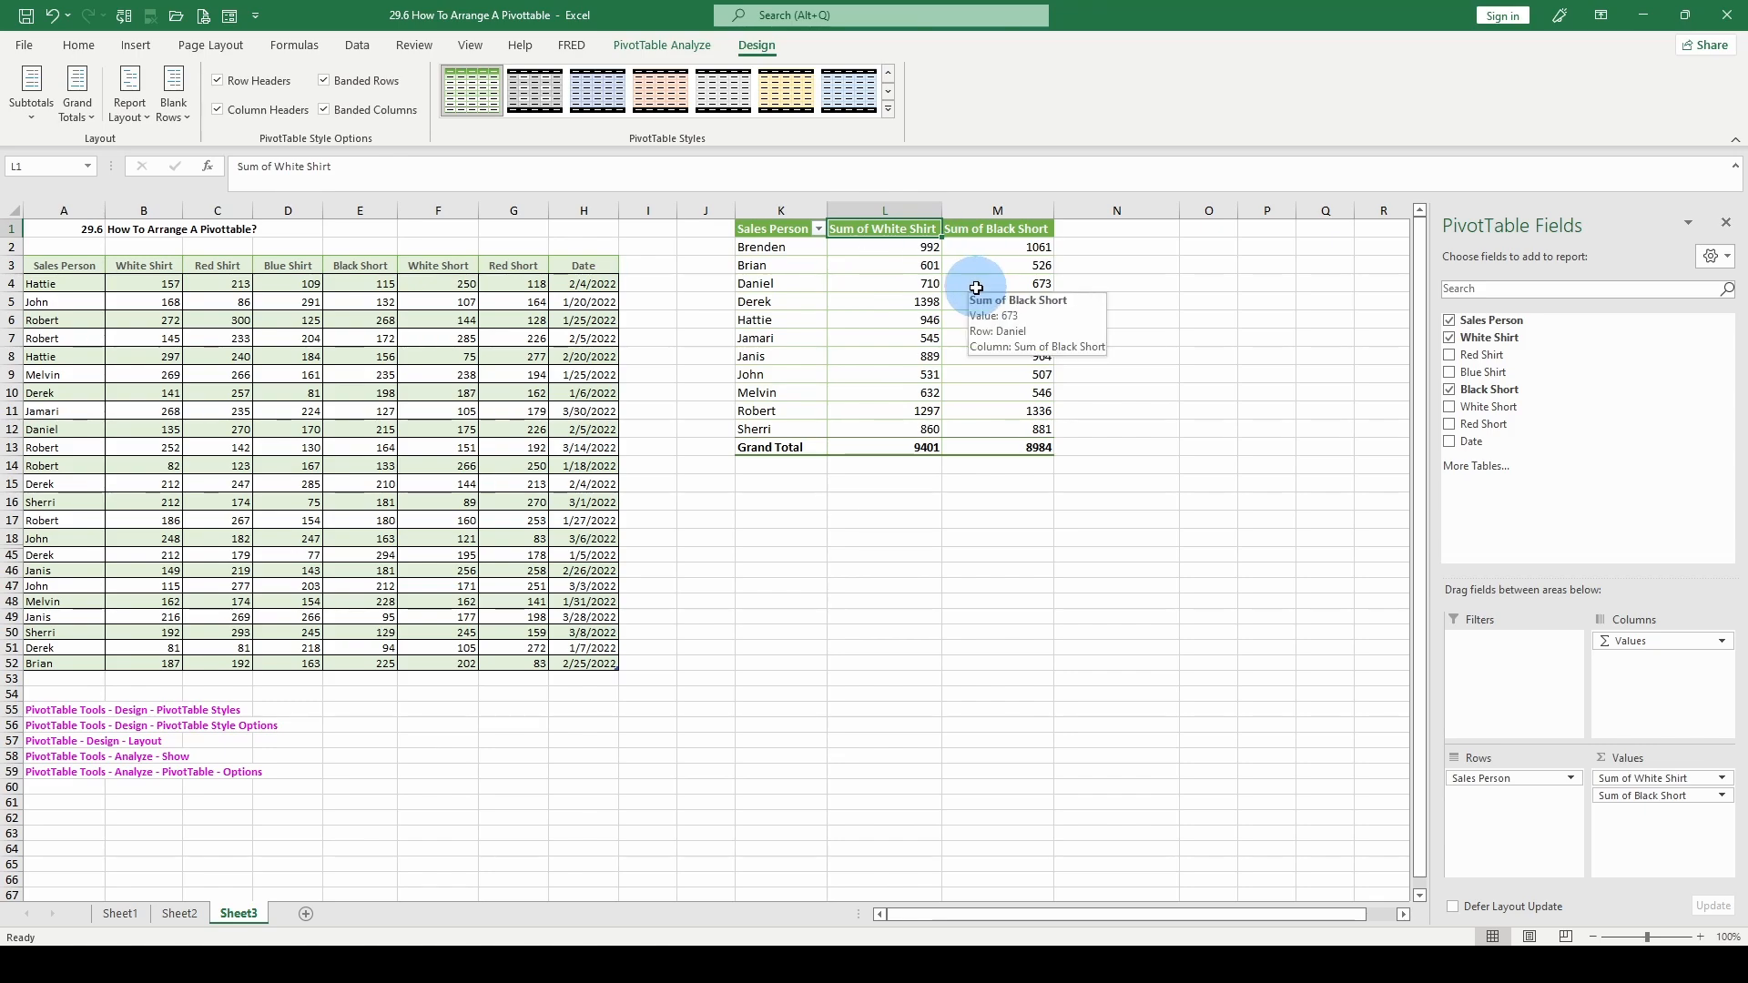
# - Try switching the banded rows, banded columns, row headers and column headers style options off and back on
pyautogui.click(331, 88)
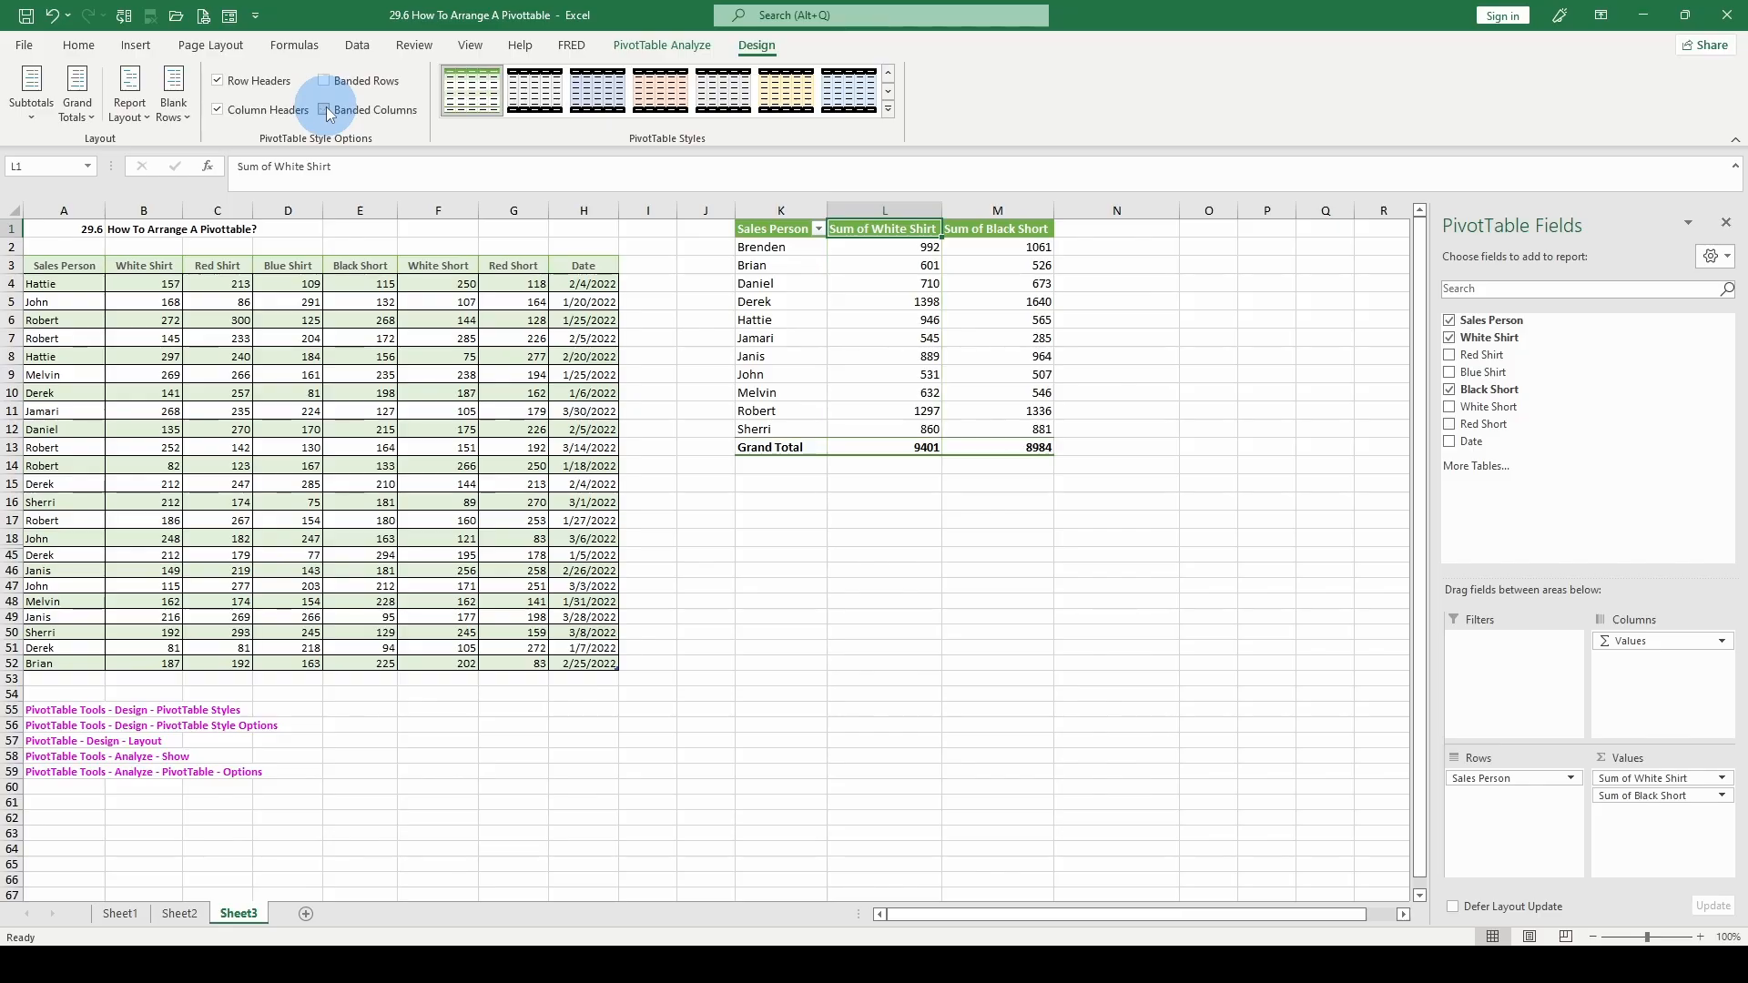
pyautogui.click(325, 110)
pyautogui.click(324, 81)
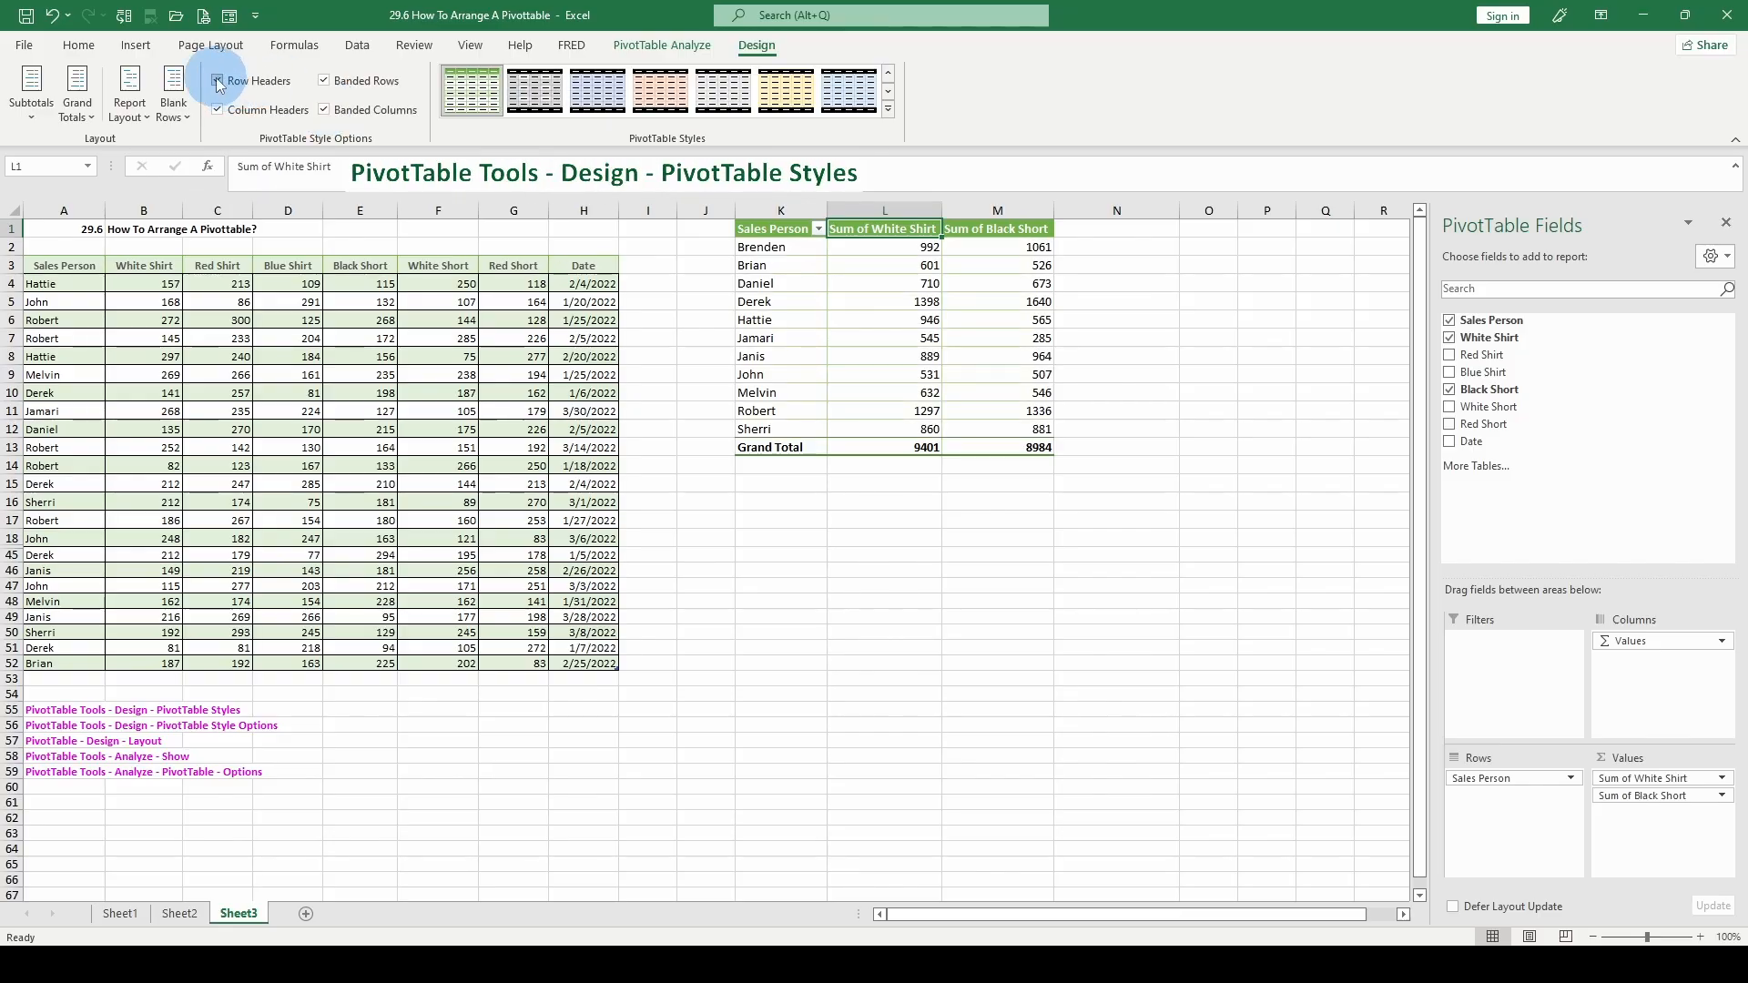
pyautogui.click(217, 109)
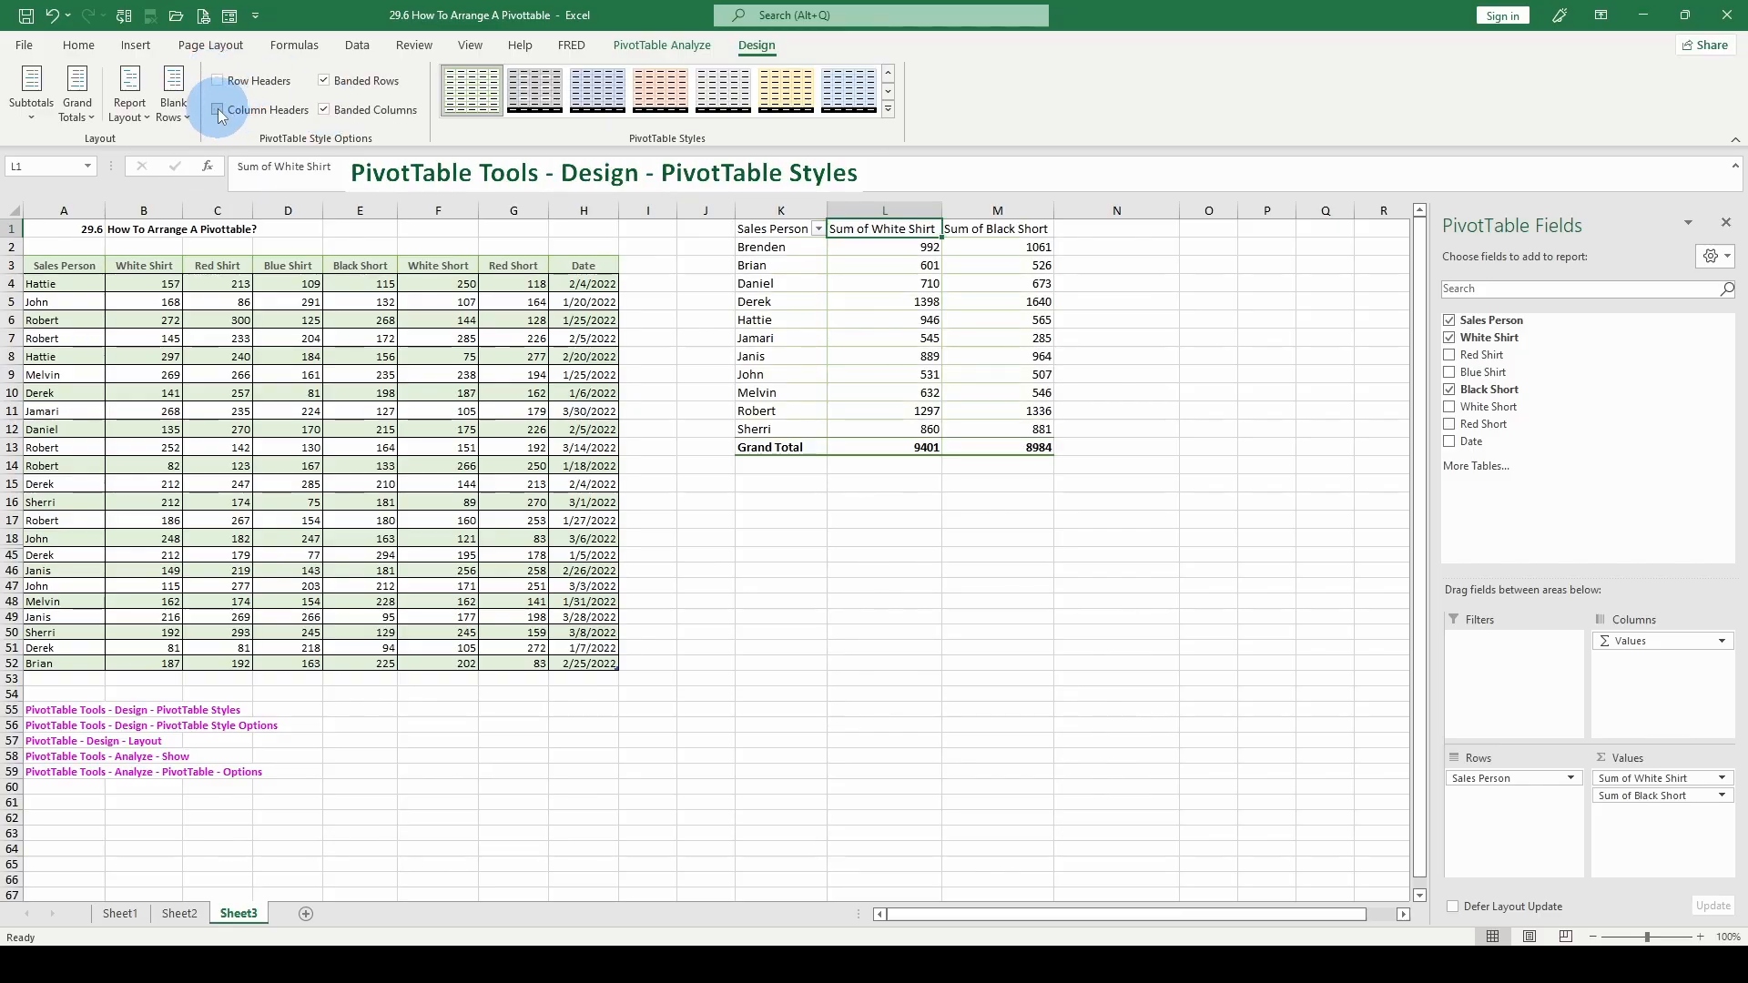
pyautogui.click(217, 109)
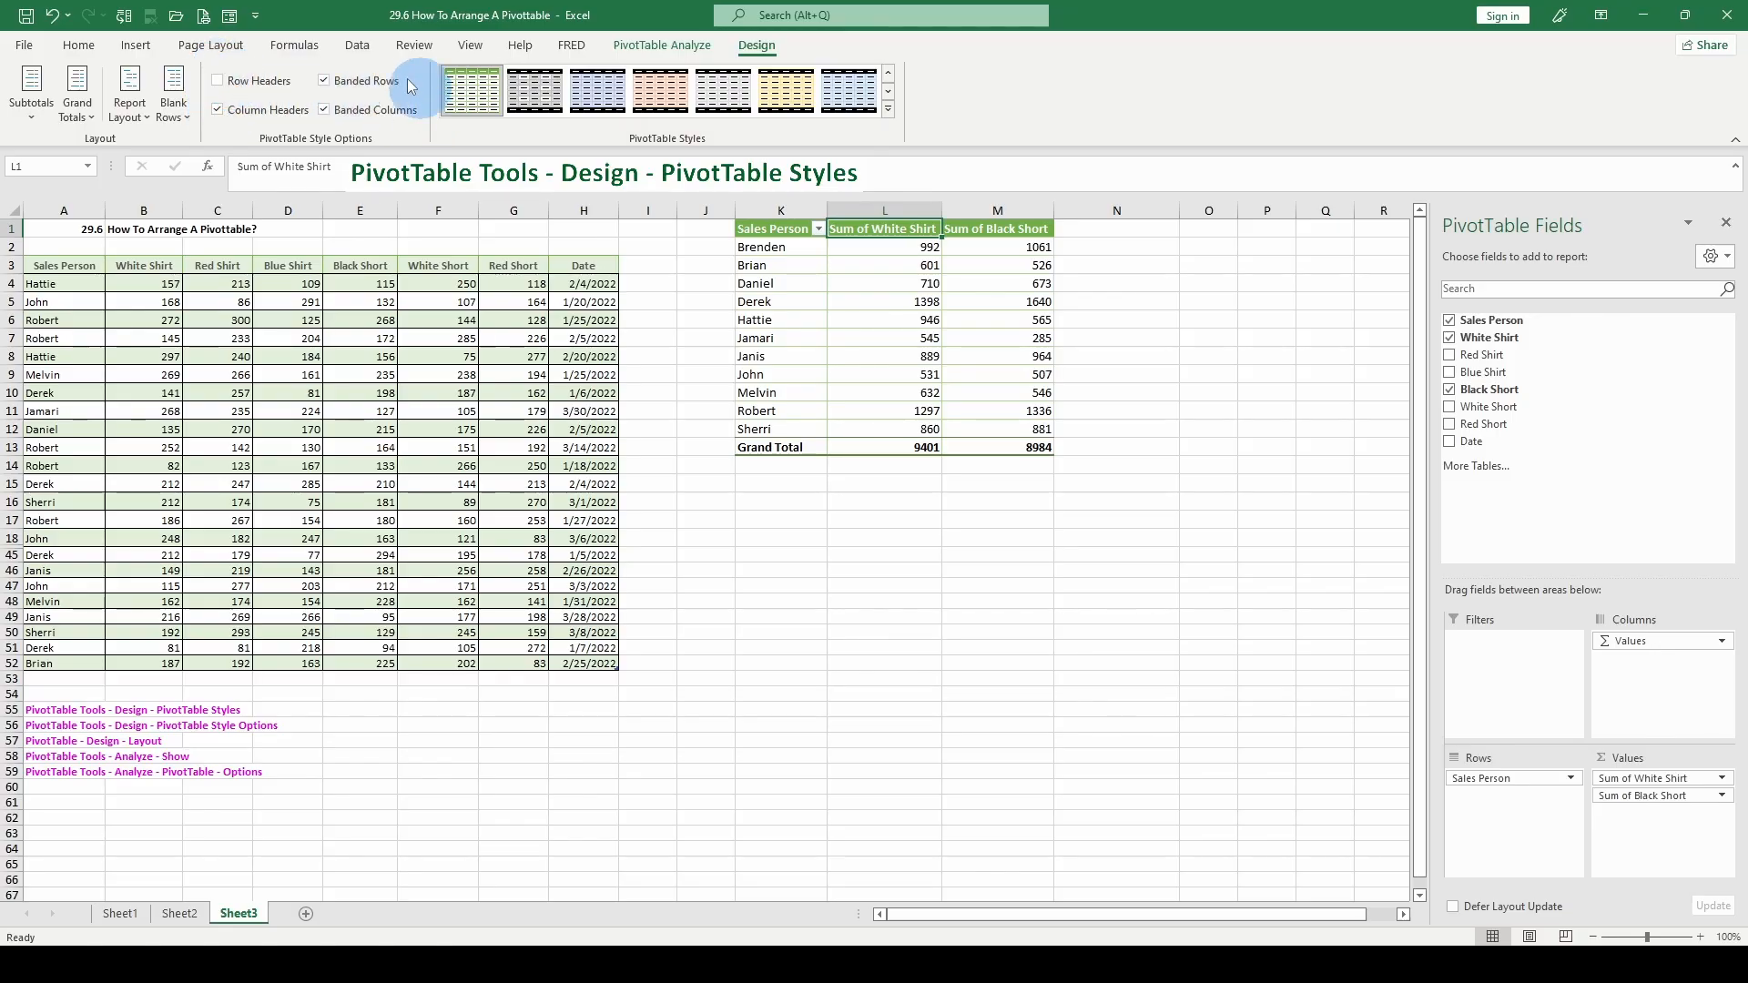
pyautogui.click(218, 81)
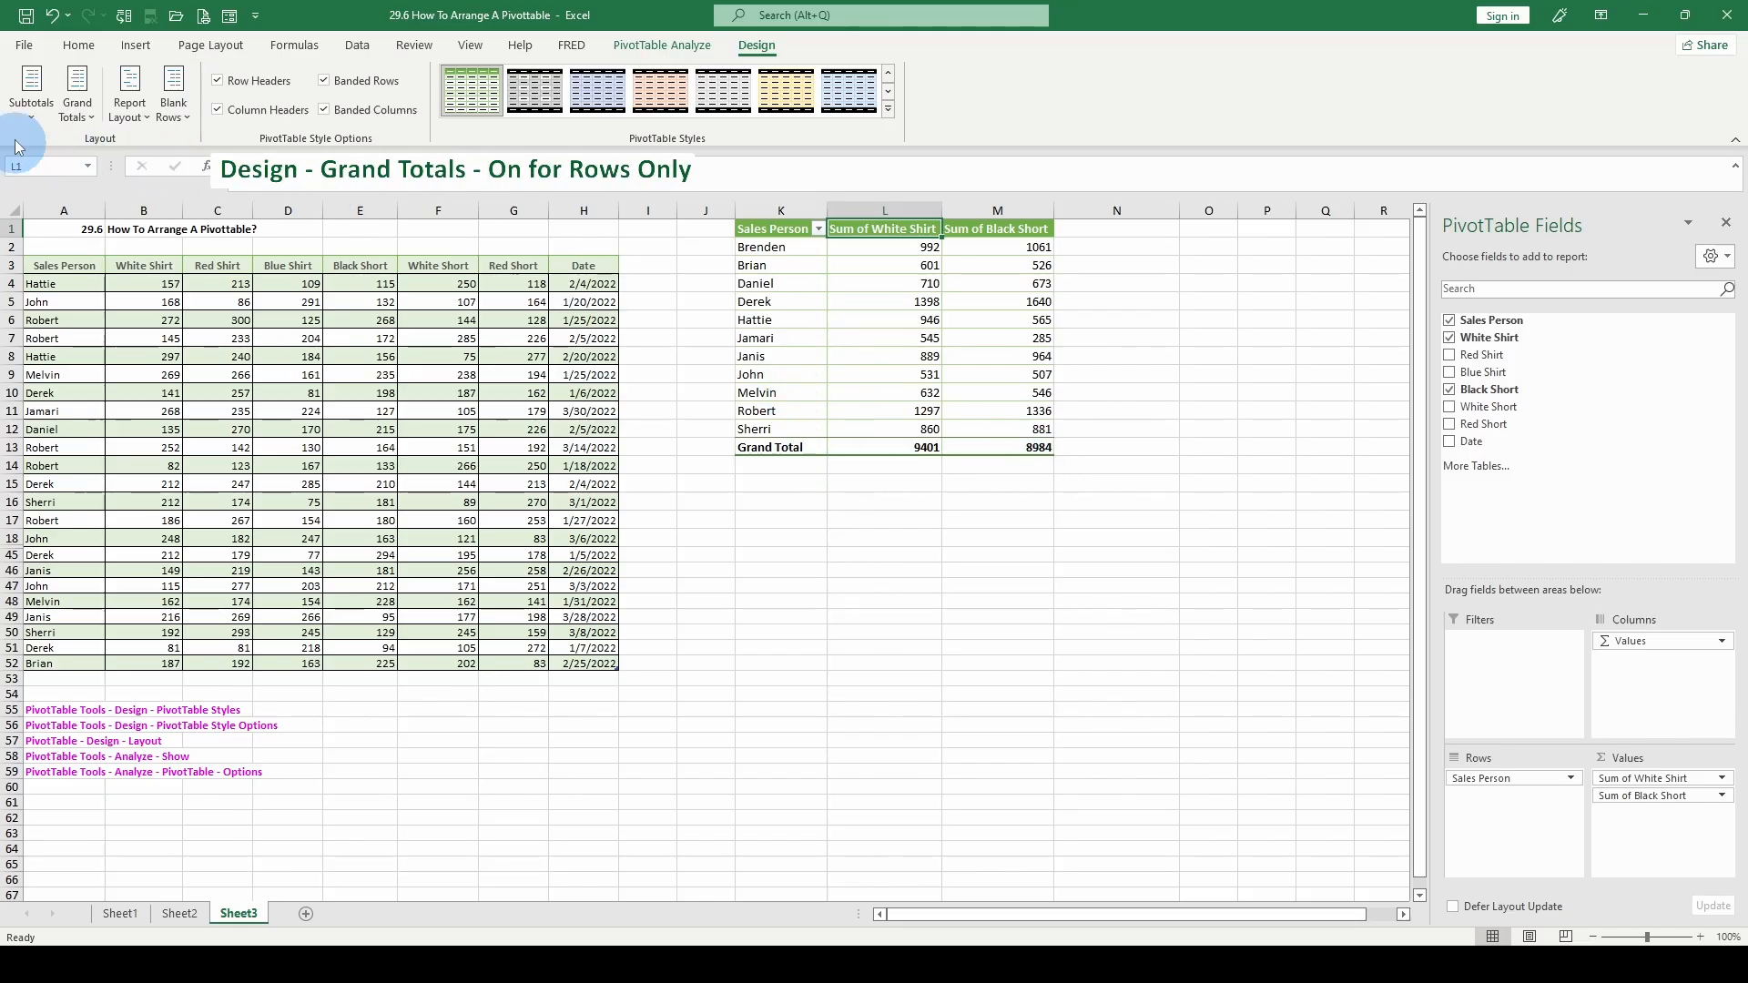
# - Turn the PivotTable's grand totals off for rows and columns, and back on for columns only
pyautogui.click(95, 117)
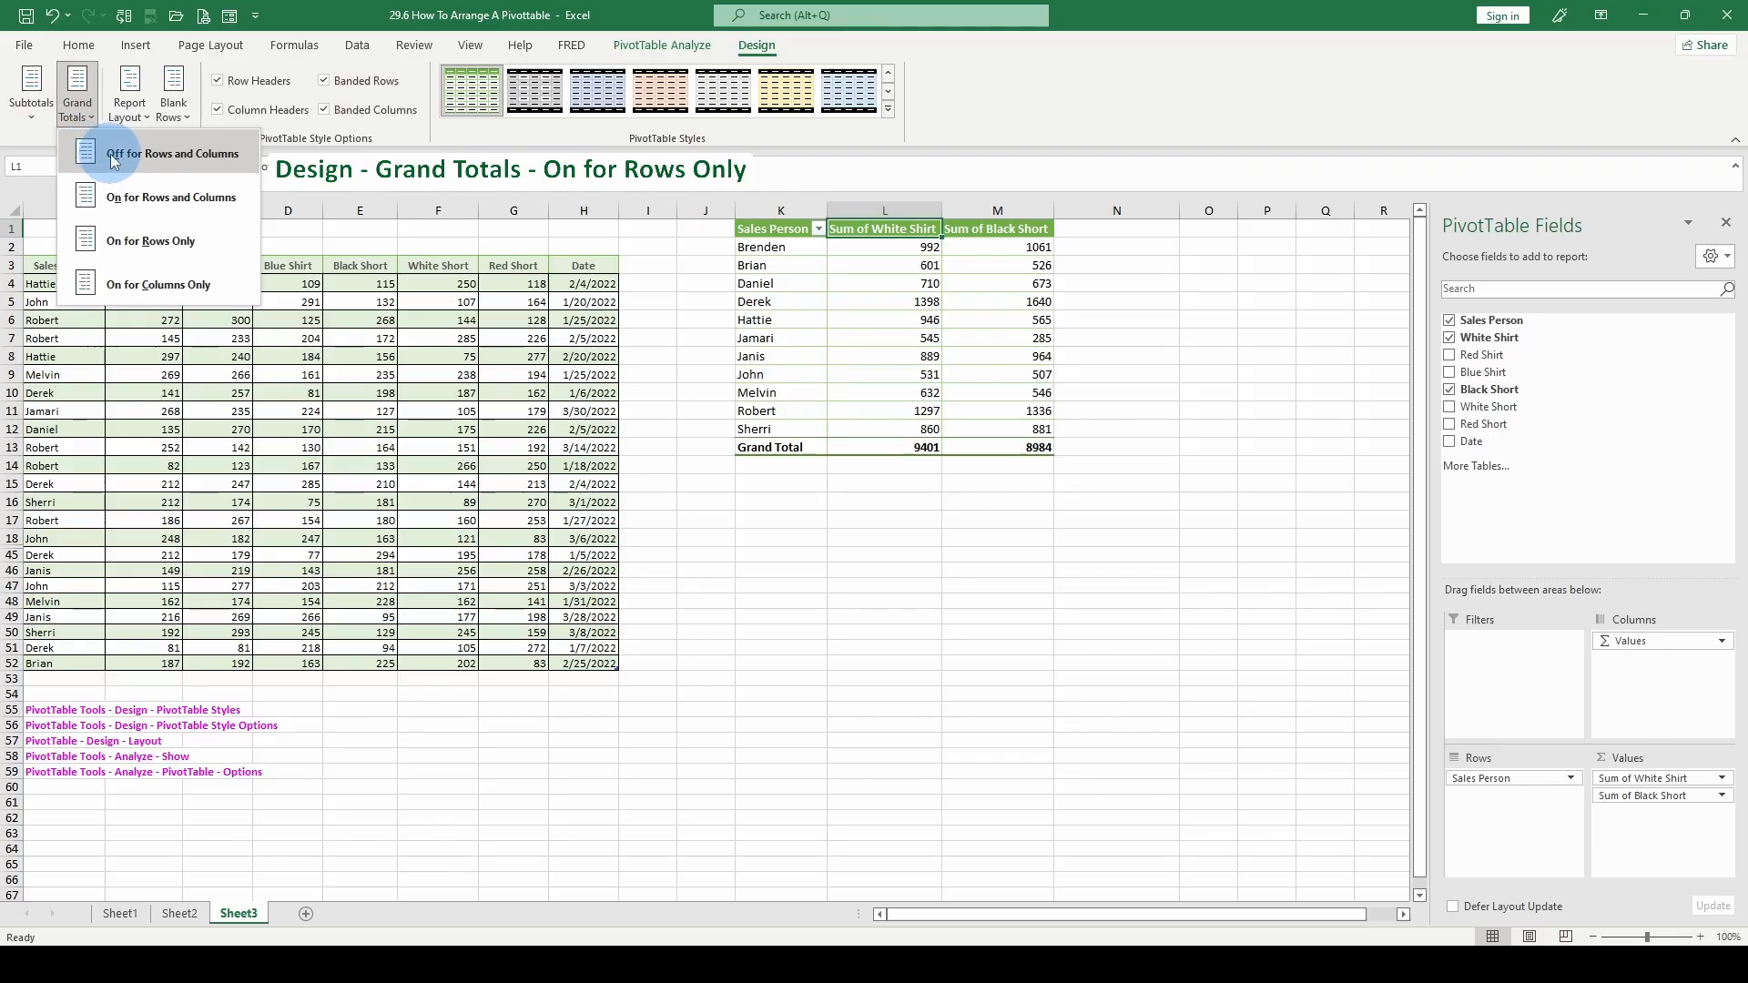
pyautogui.click(111, 161)
pyautogui.click(77, 108)
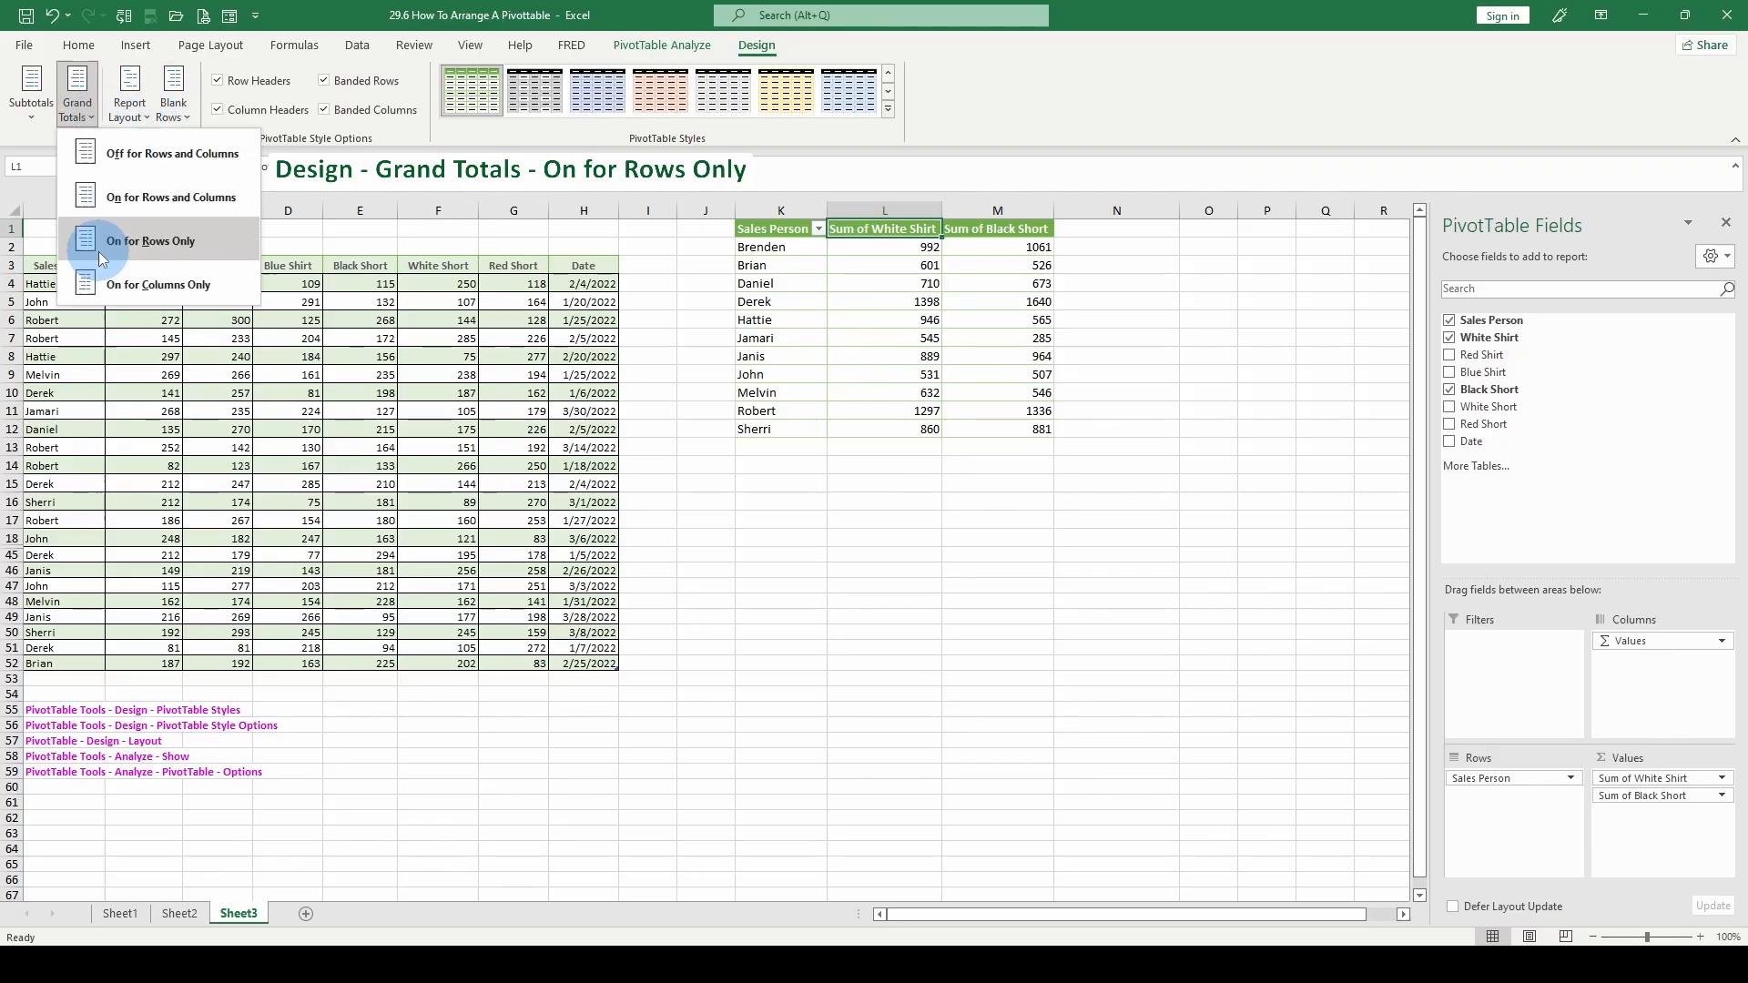
pyautogui.click(91, 284)
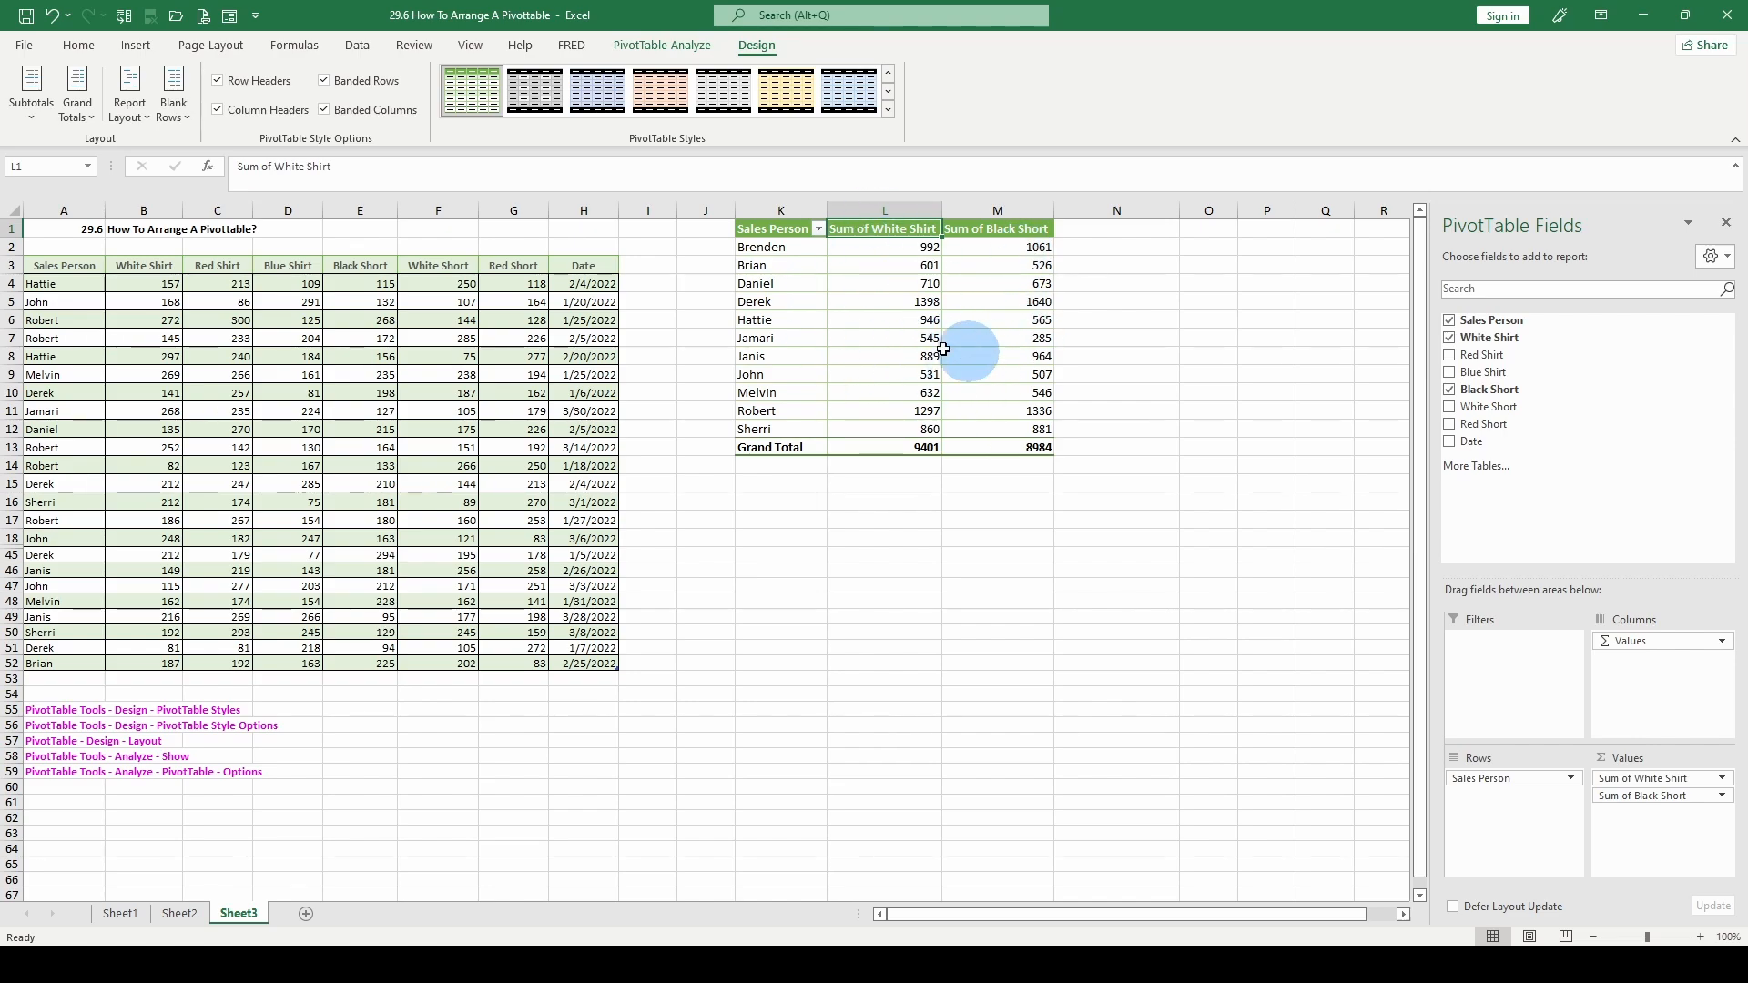
pyautogui.click(33, 101)
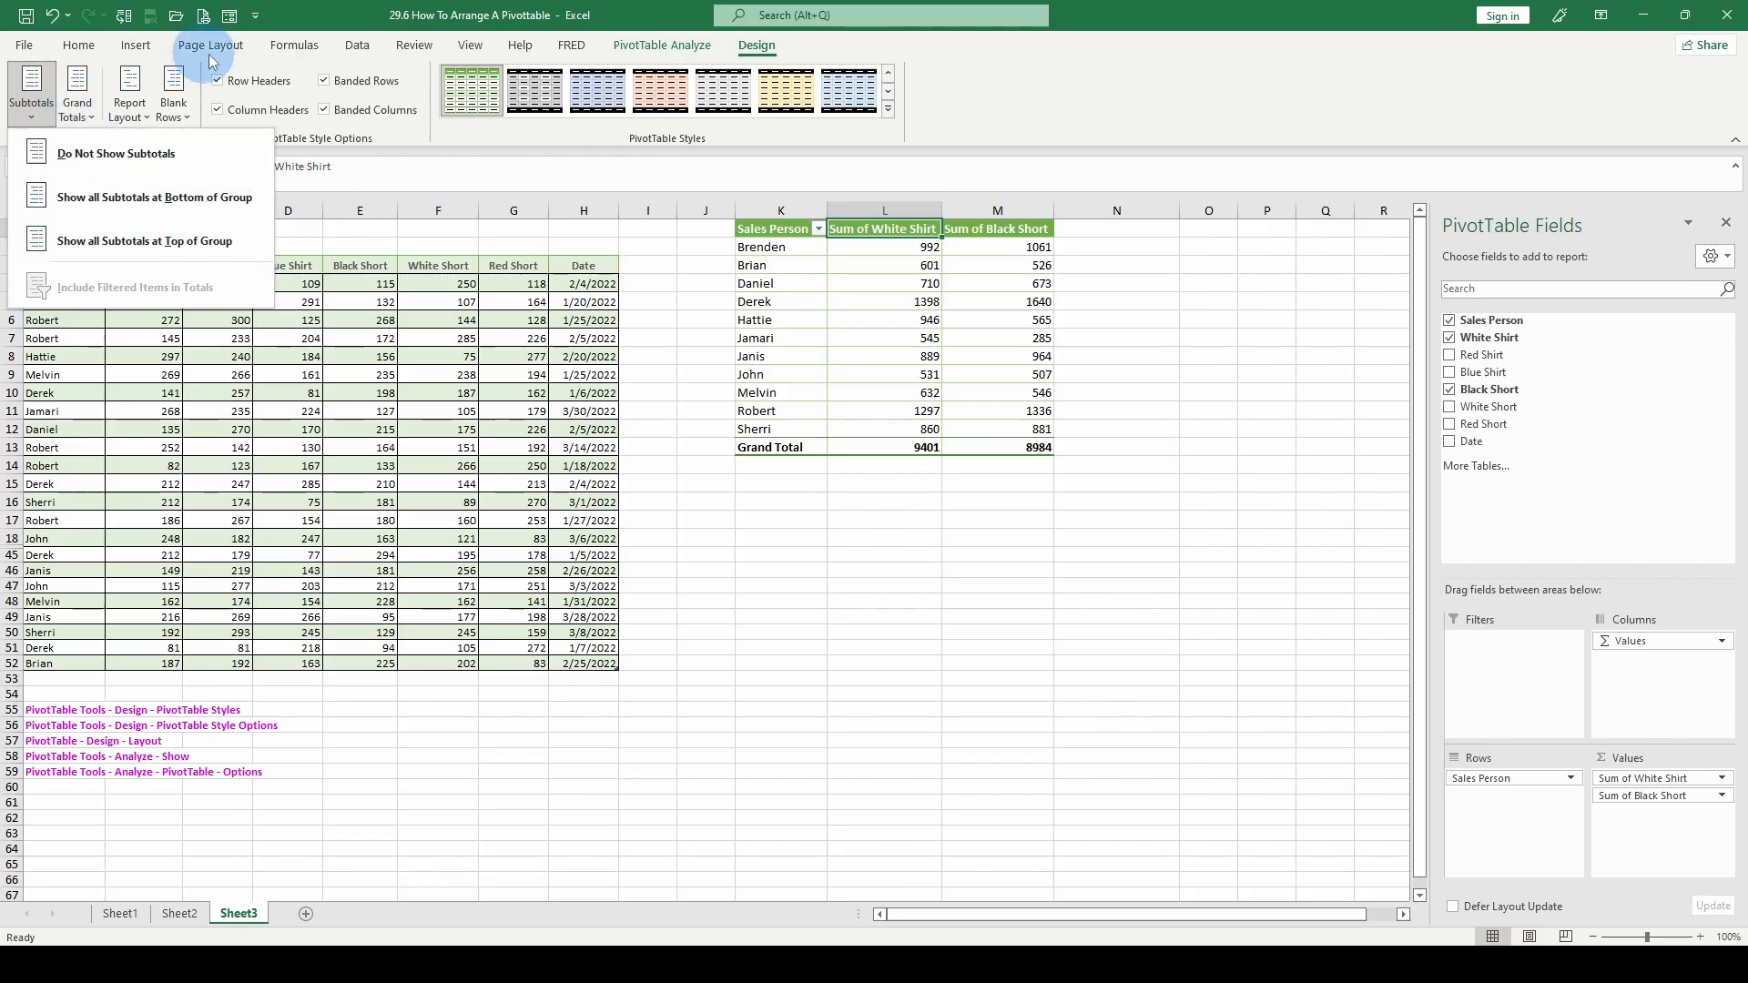
pyautogui.click(1121, 95)
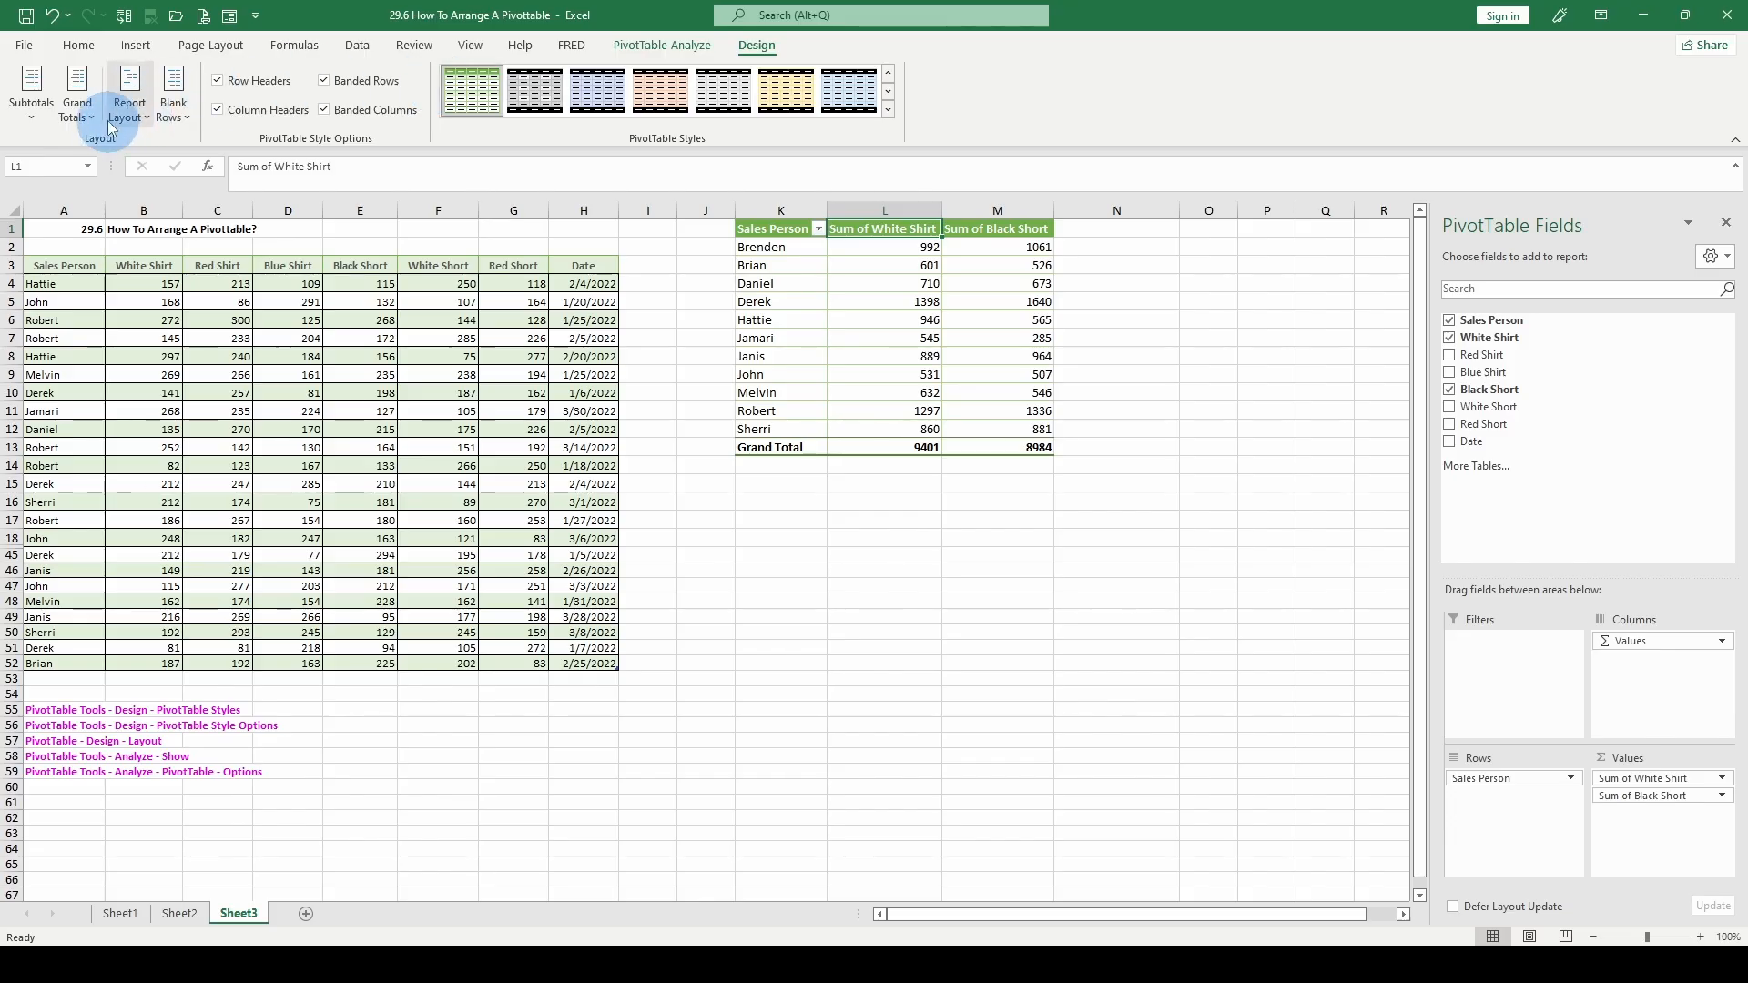
# - Try the compact, outline and tabular report layouts on the PivotTable, one after the other
pyautogui.click(144, 118)
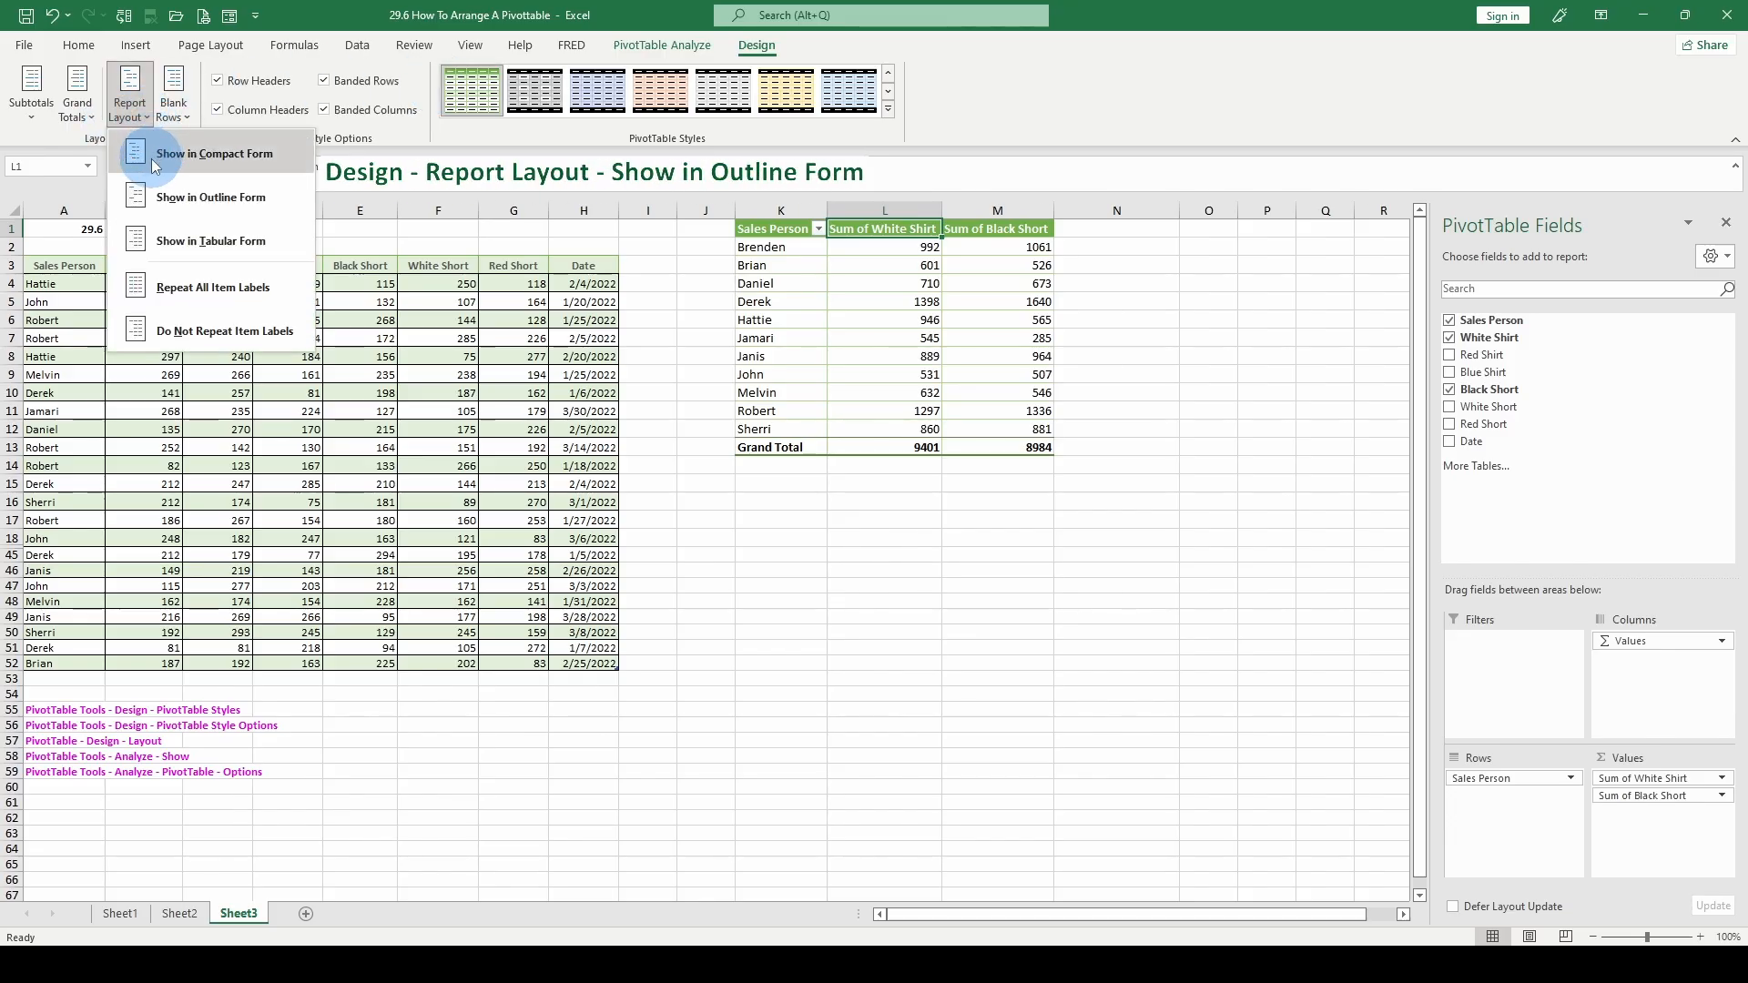
pyautogui.click(151, 160)
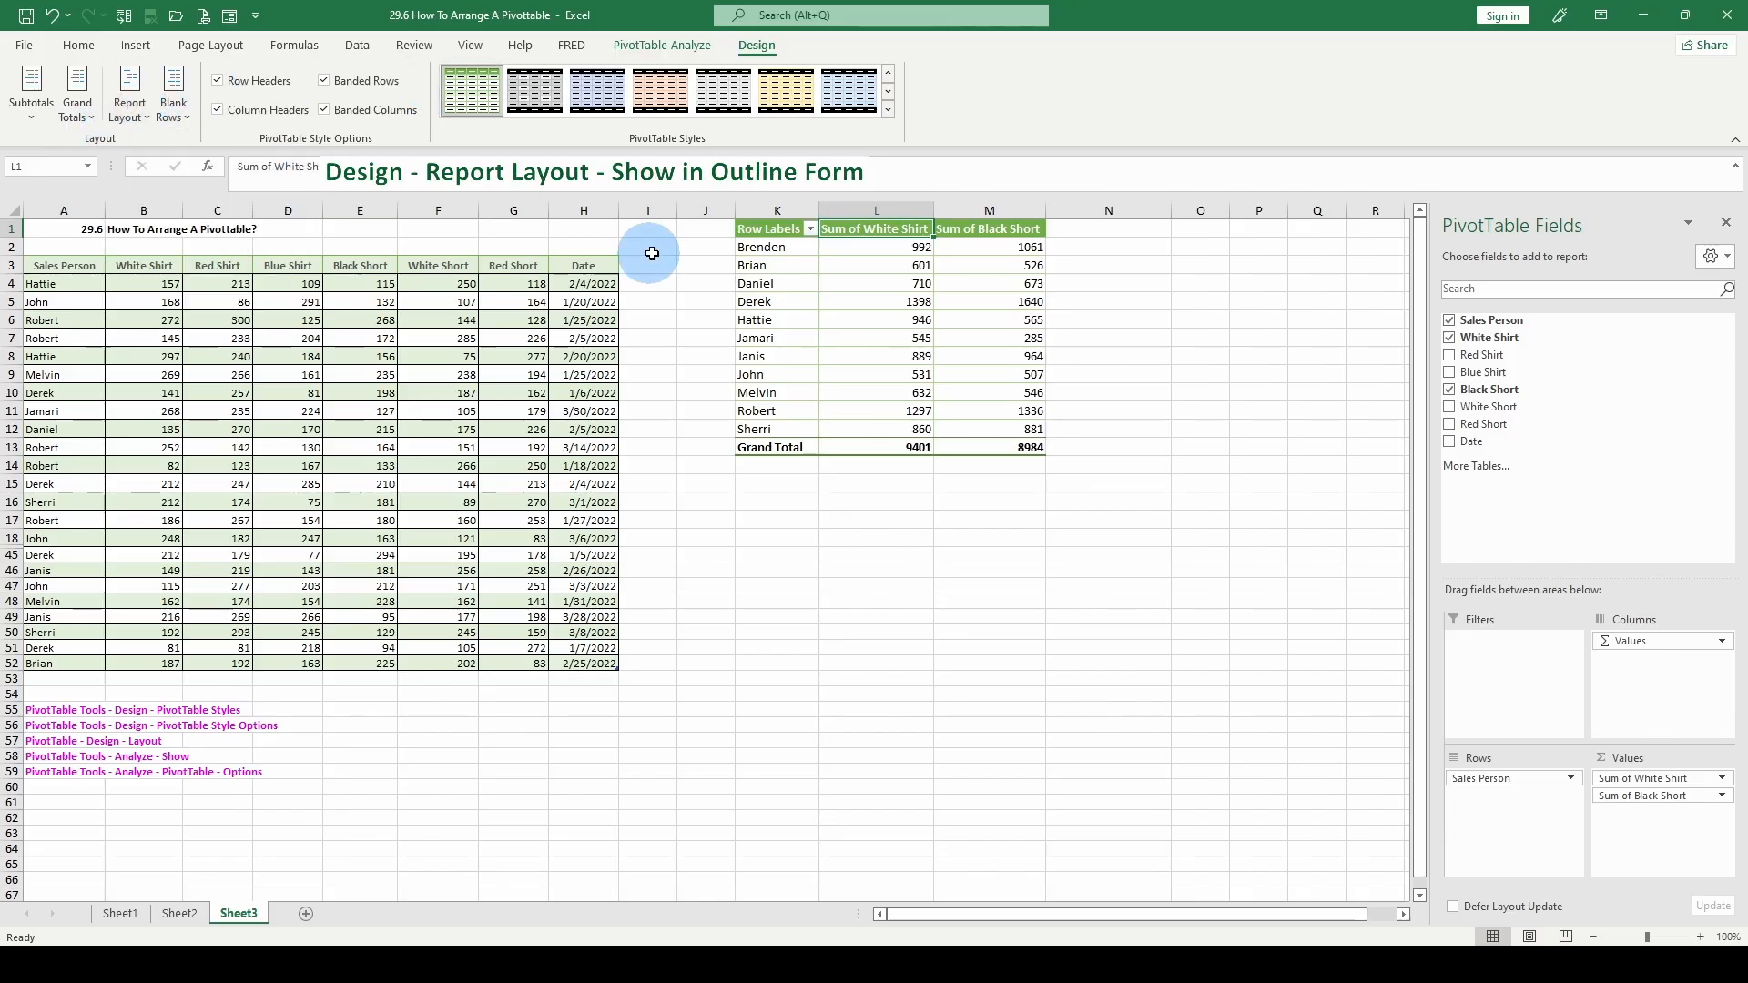
pyautogui.click(842, 229)
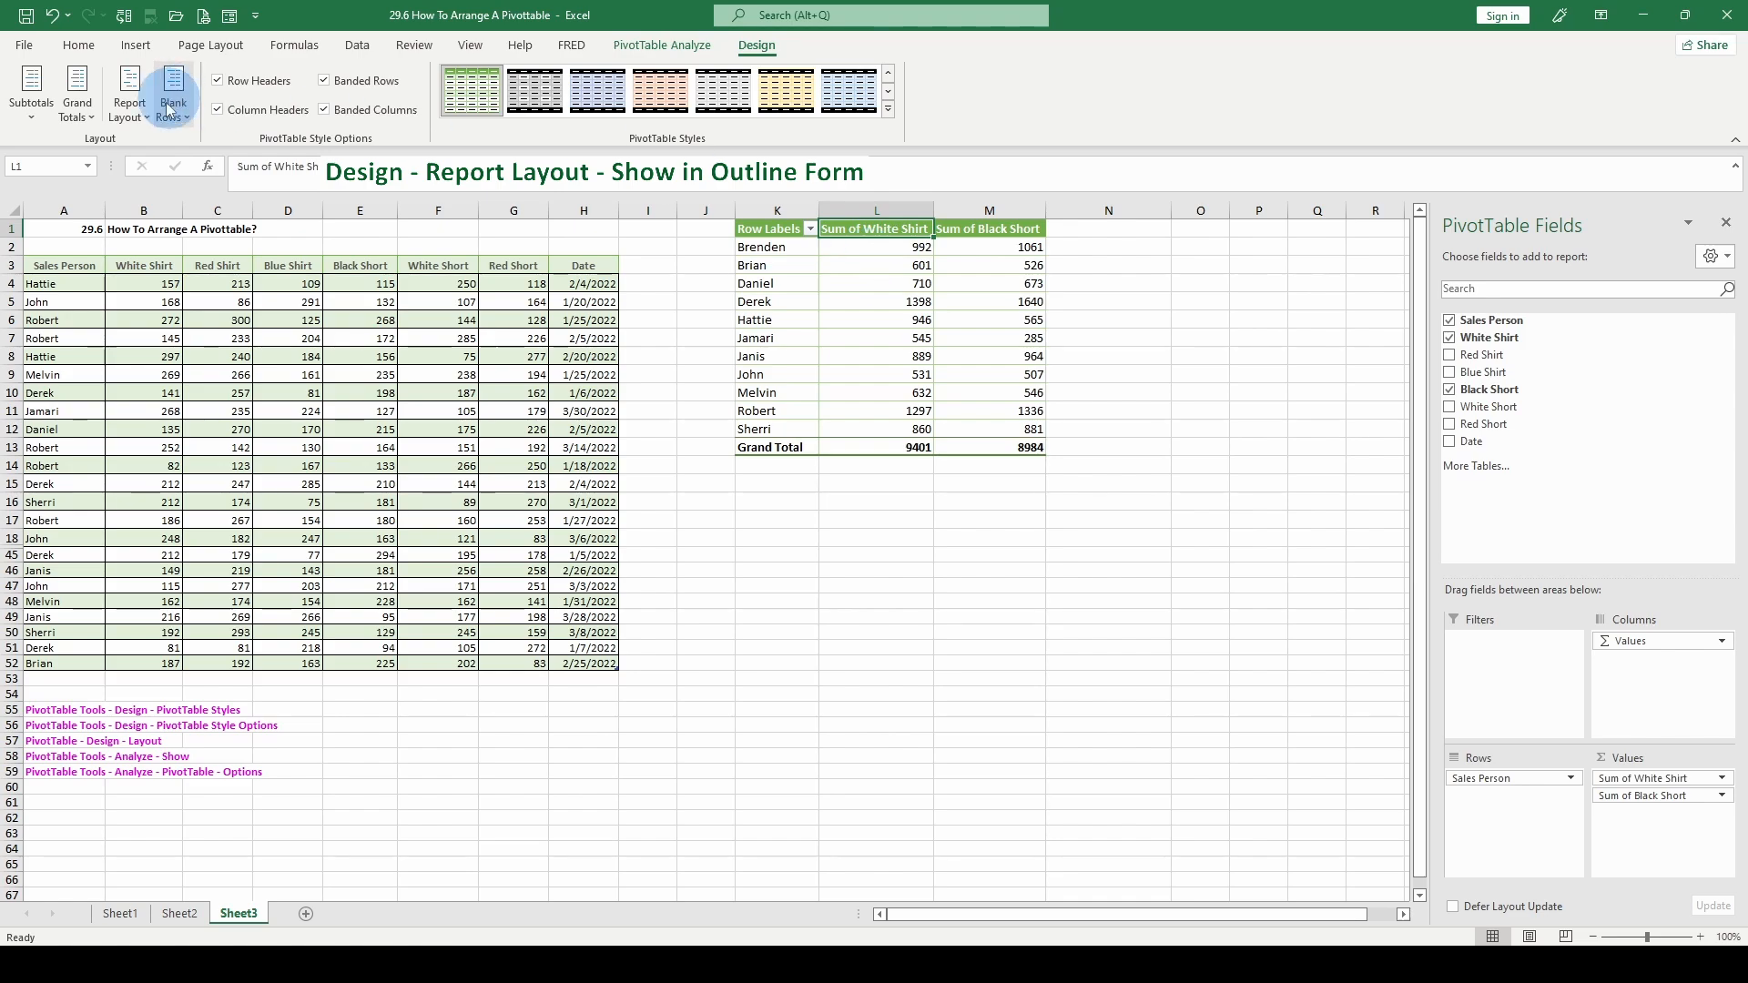
pyautogui.click(134, 111)
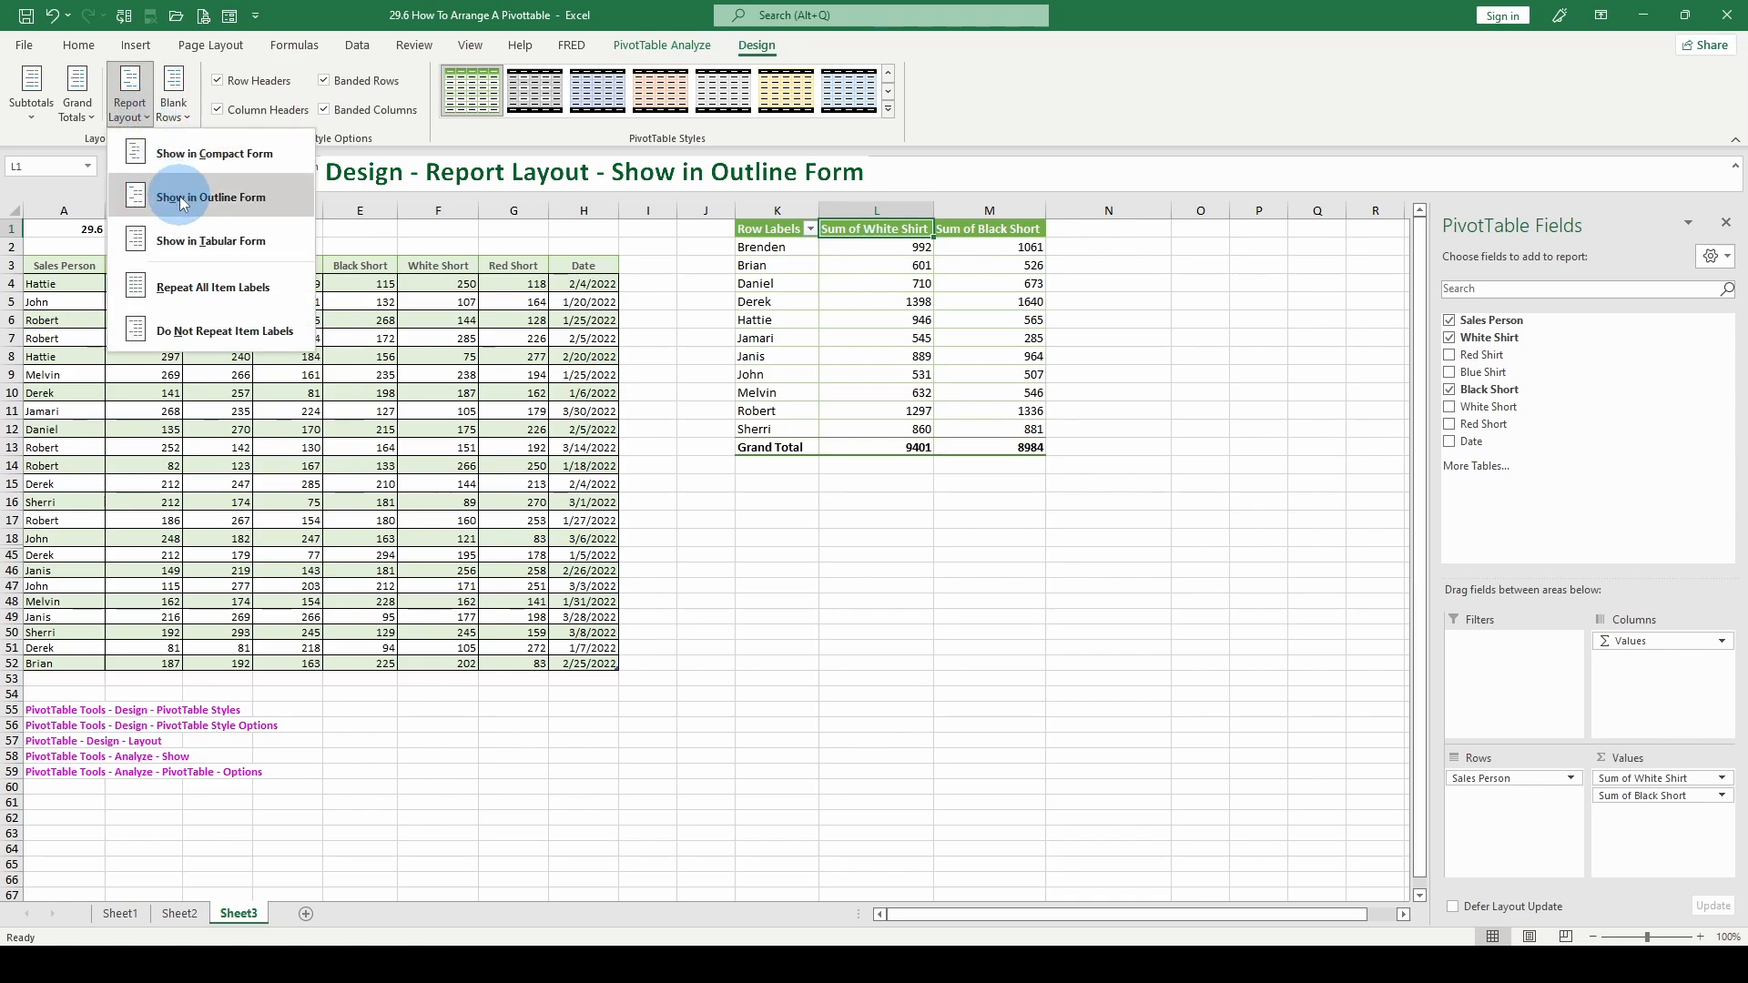
pyautogui.click(181, 200)
pyautogui.click(131, 111)
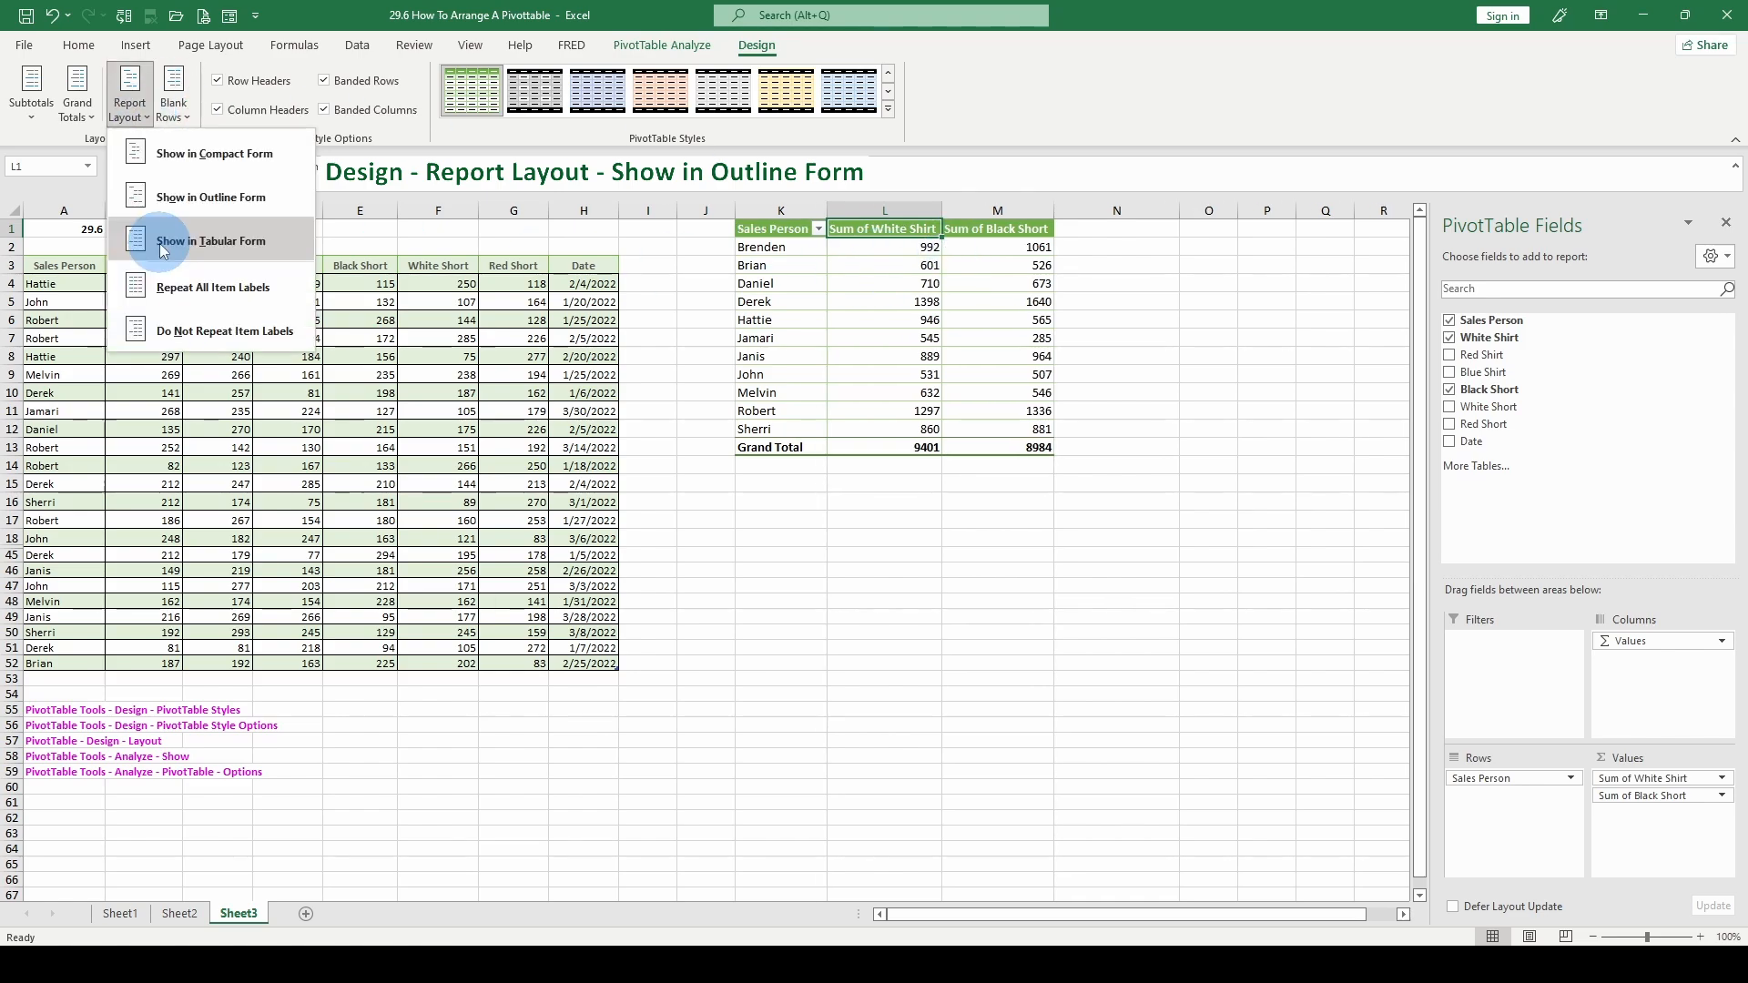
pyautogui.click(160, 243)
# - Set the PivotTable's report layout to outline form
pyautogui.click(146, 115)
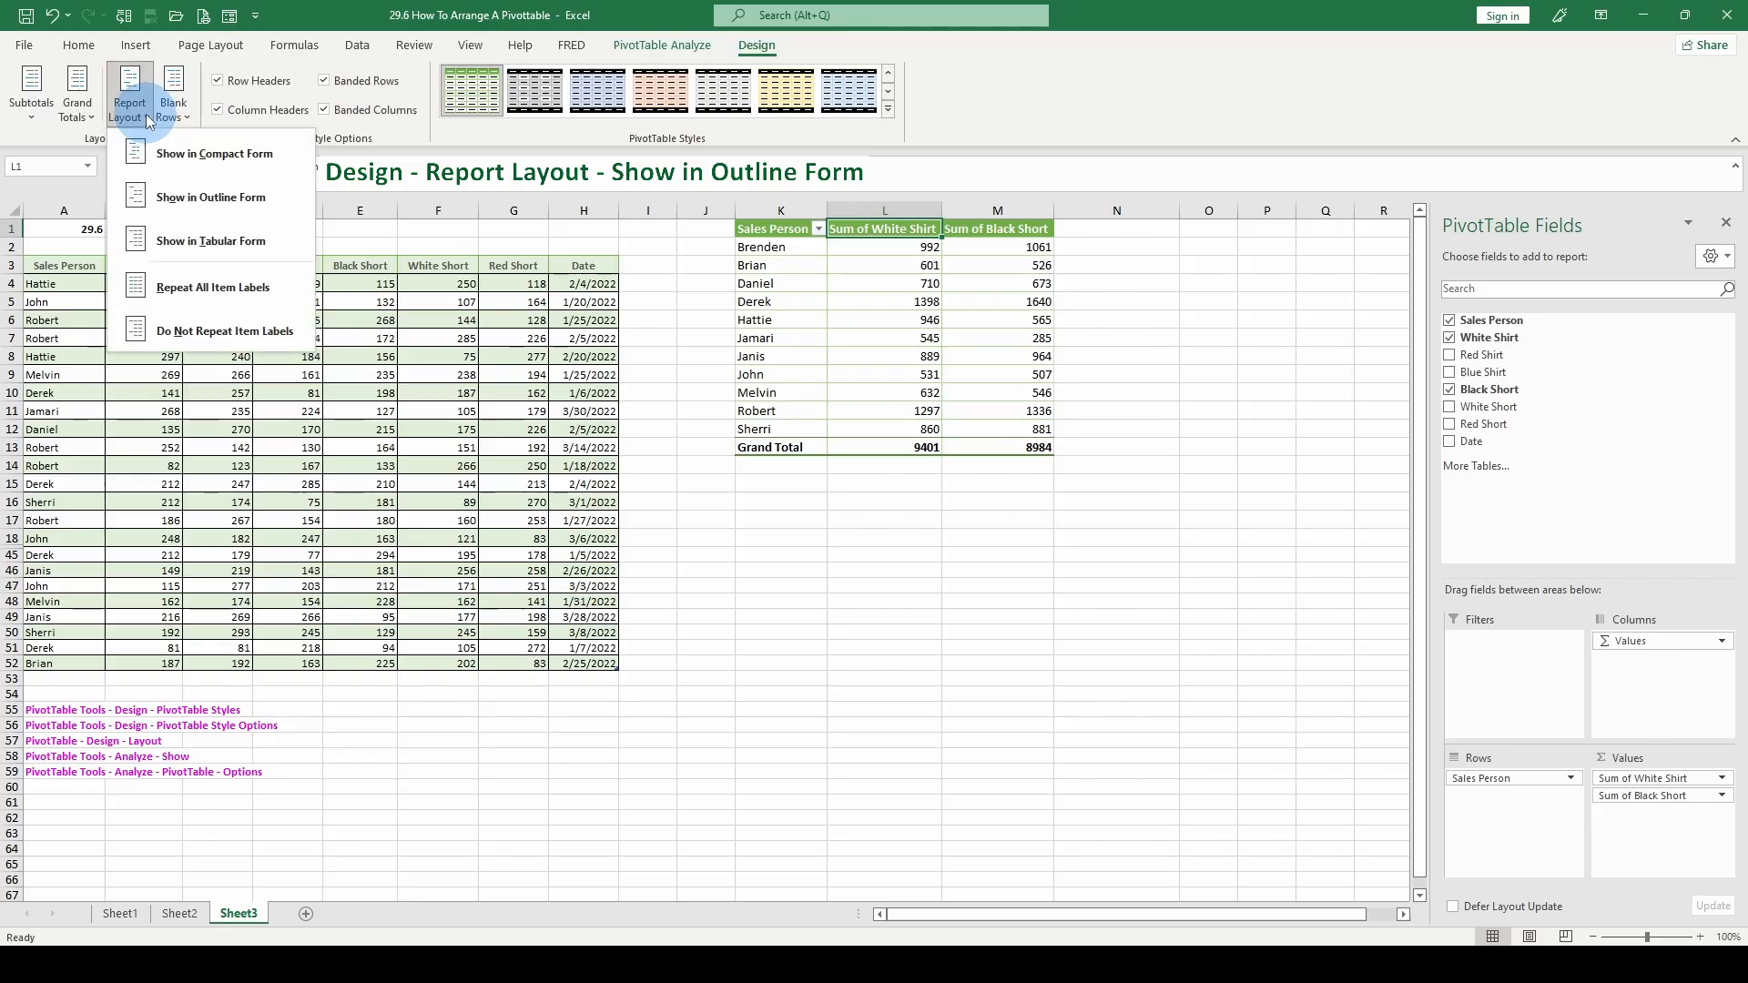
pyautogui.click(173, 111)
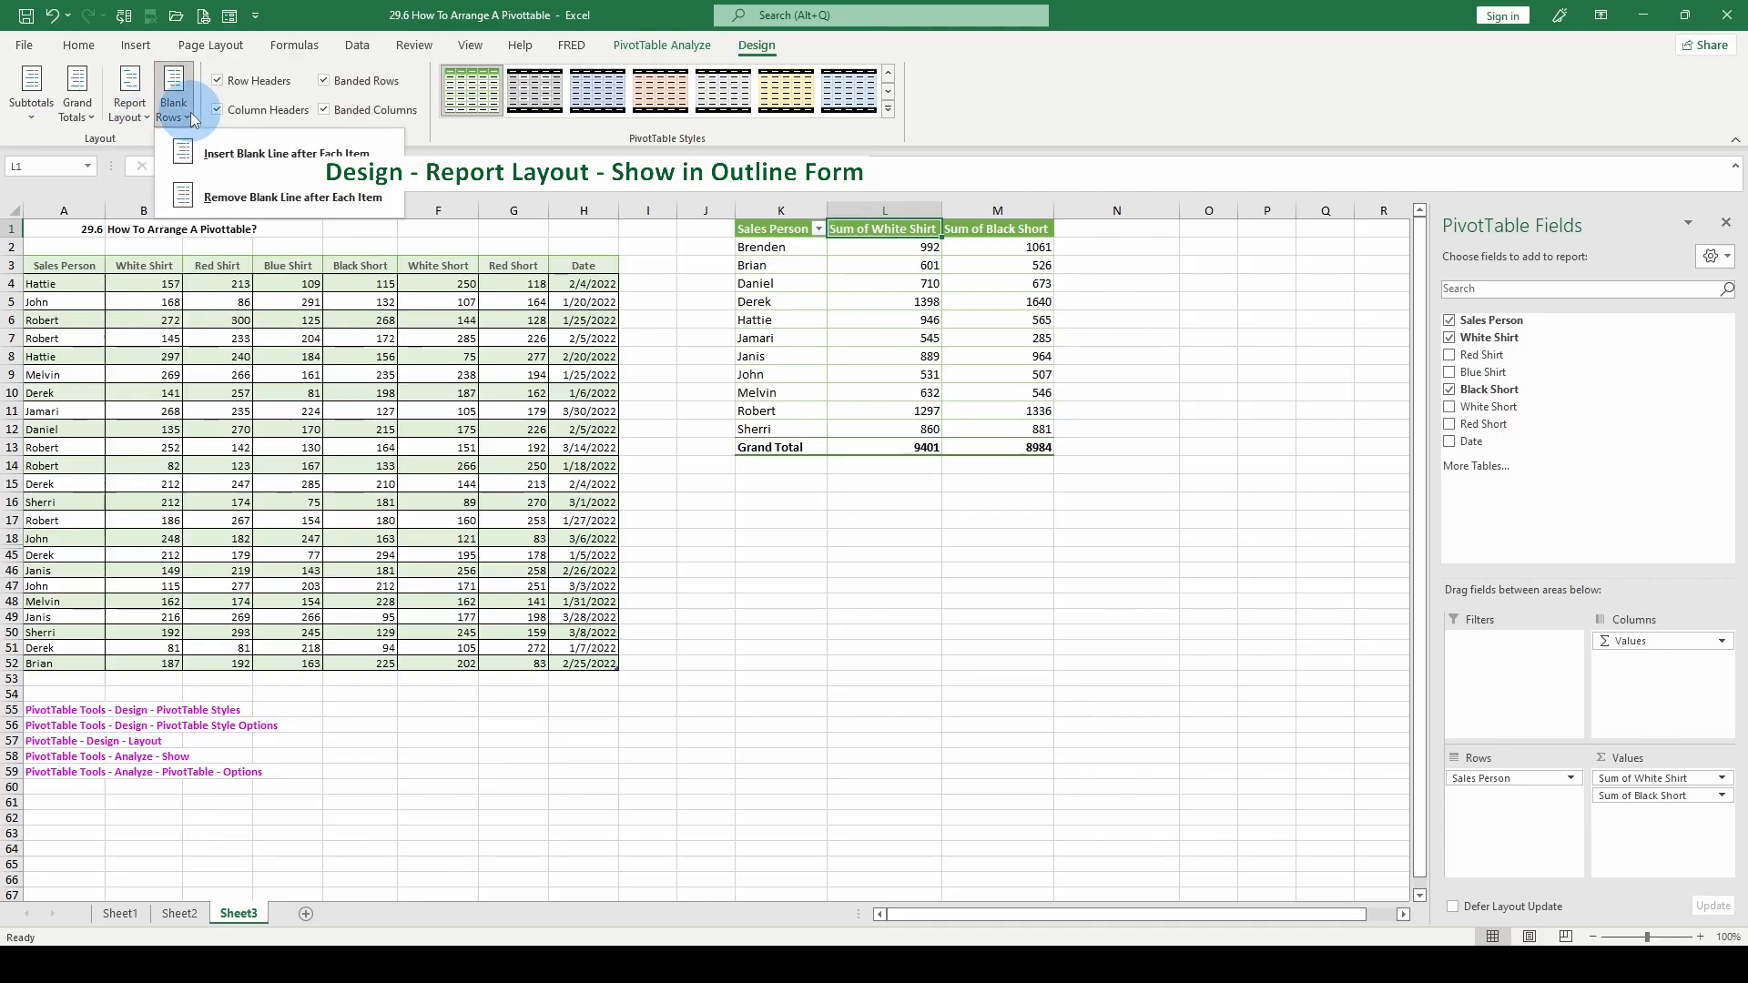
pyautogui.click(137, 113)
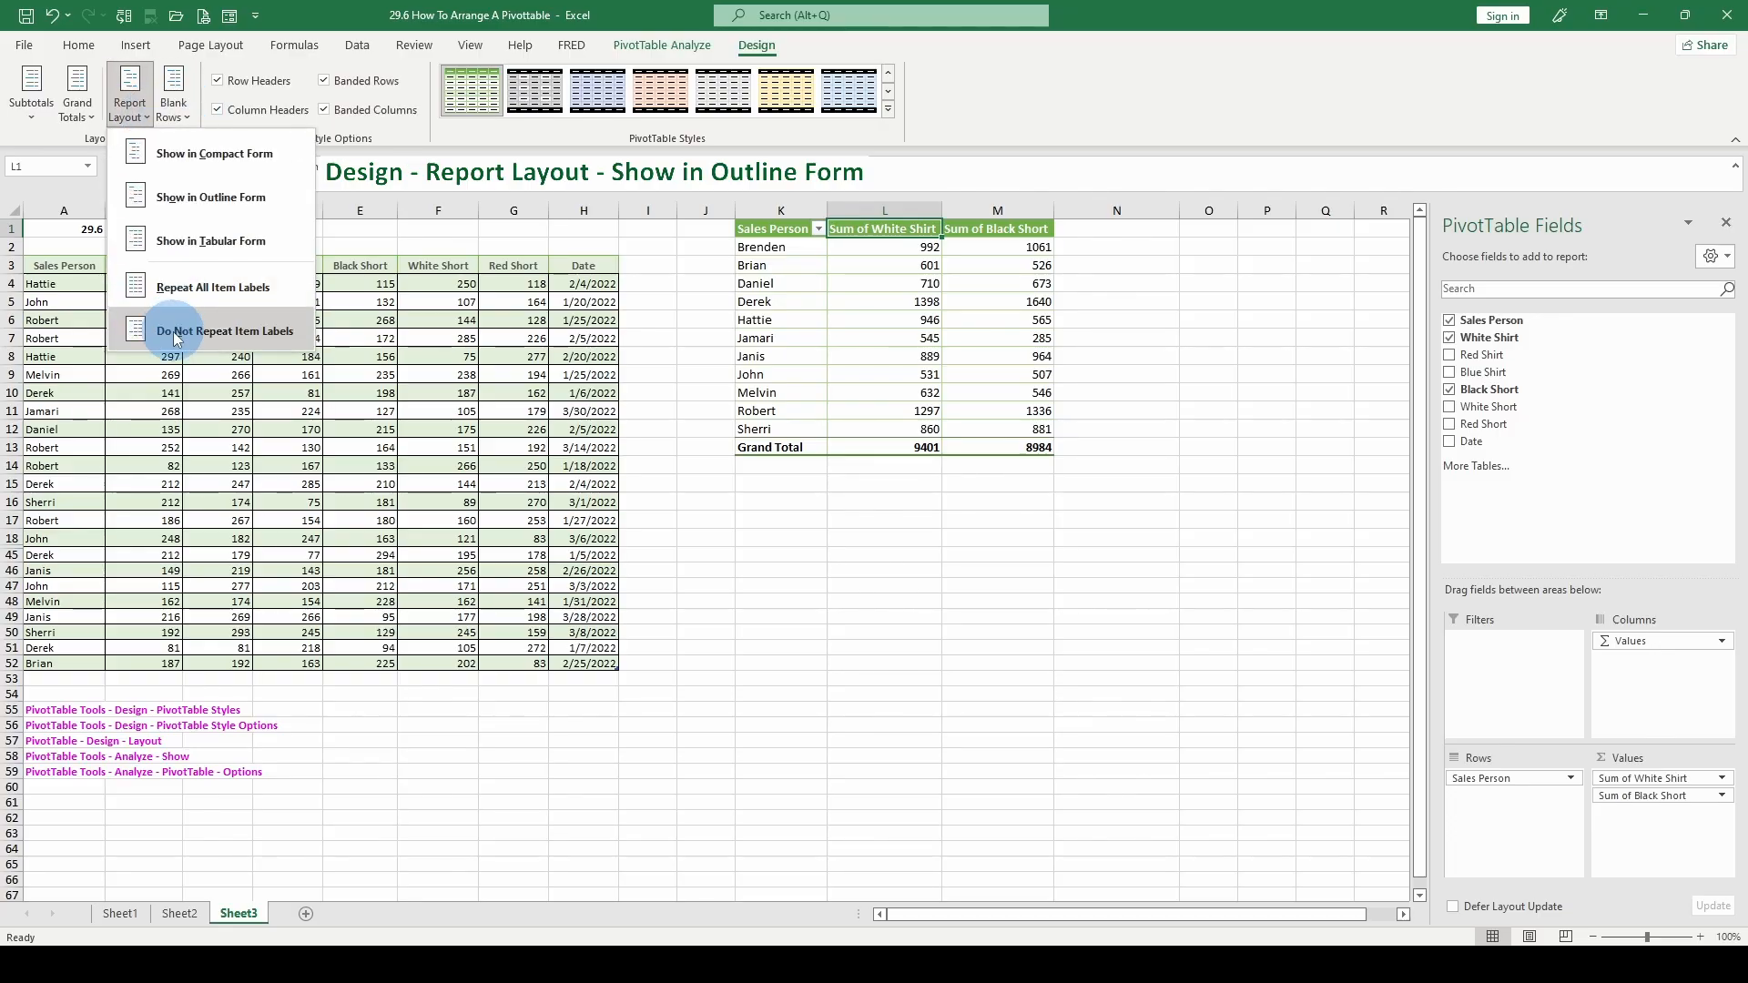
pyautogui.click(160, 201)
# - Set the PivotTable to insert a blank line after each item
pyautogui.click(189, 115)
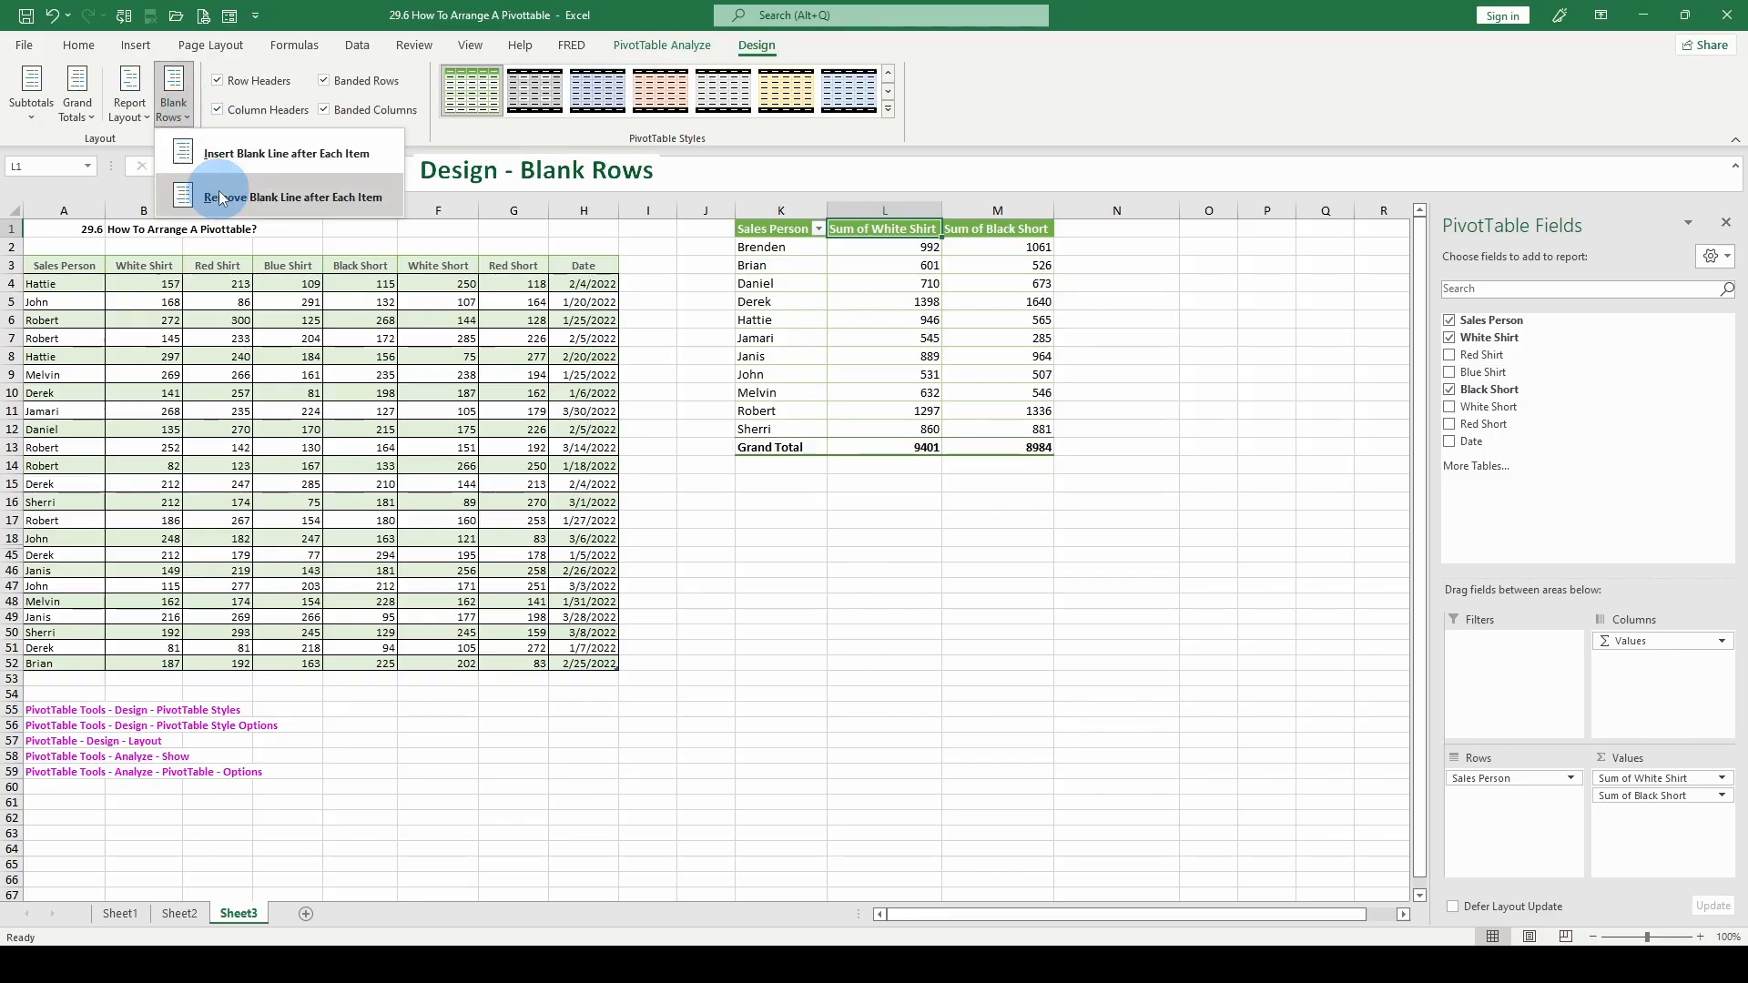
pyautogui.click(232, 153)
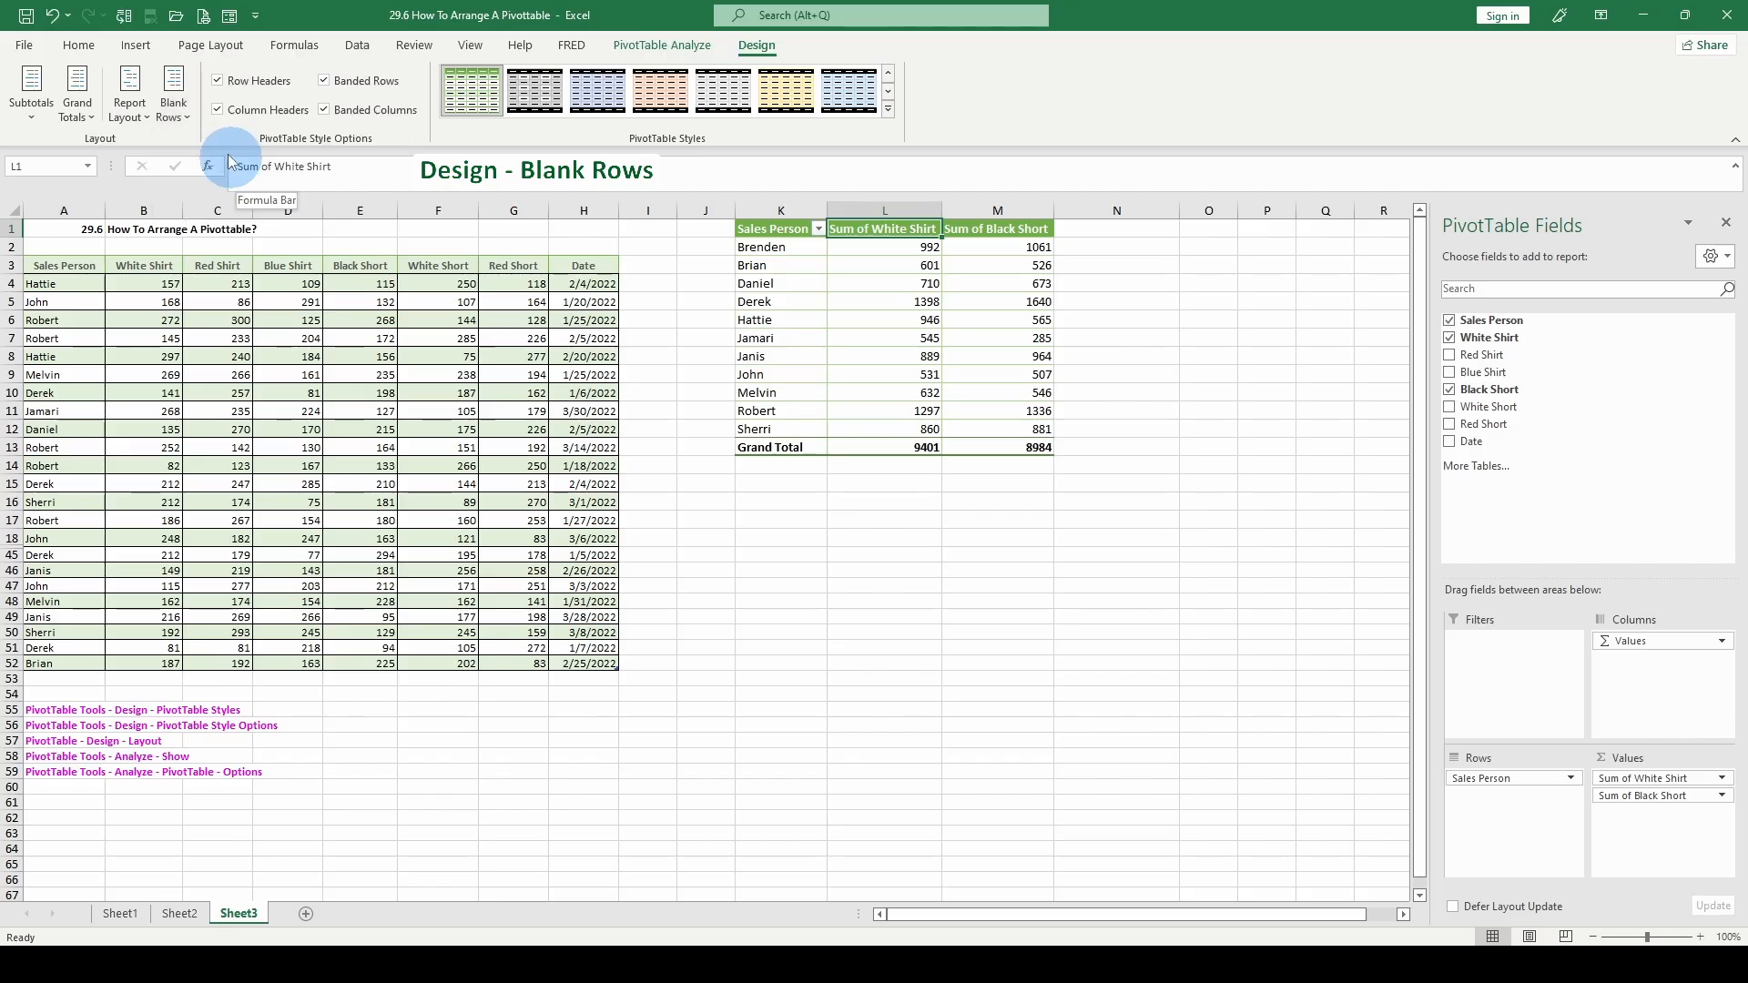
pyautogui.click(188, 120)
pyautogui.click(188, 120)
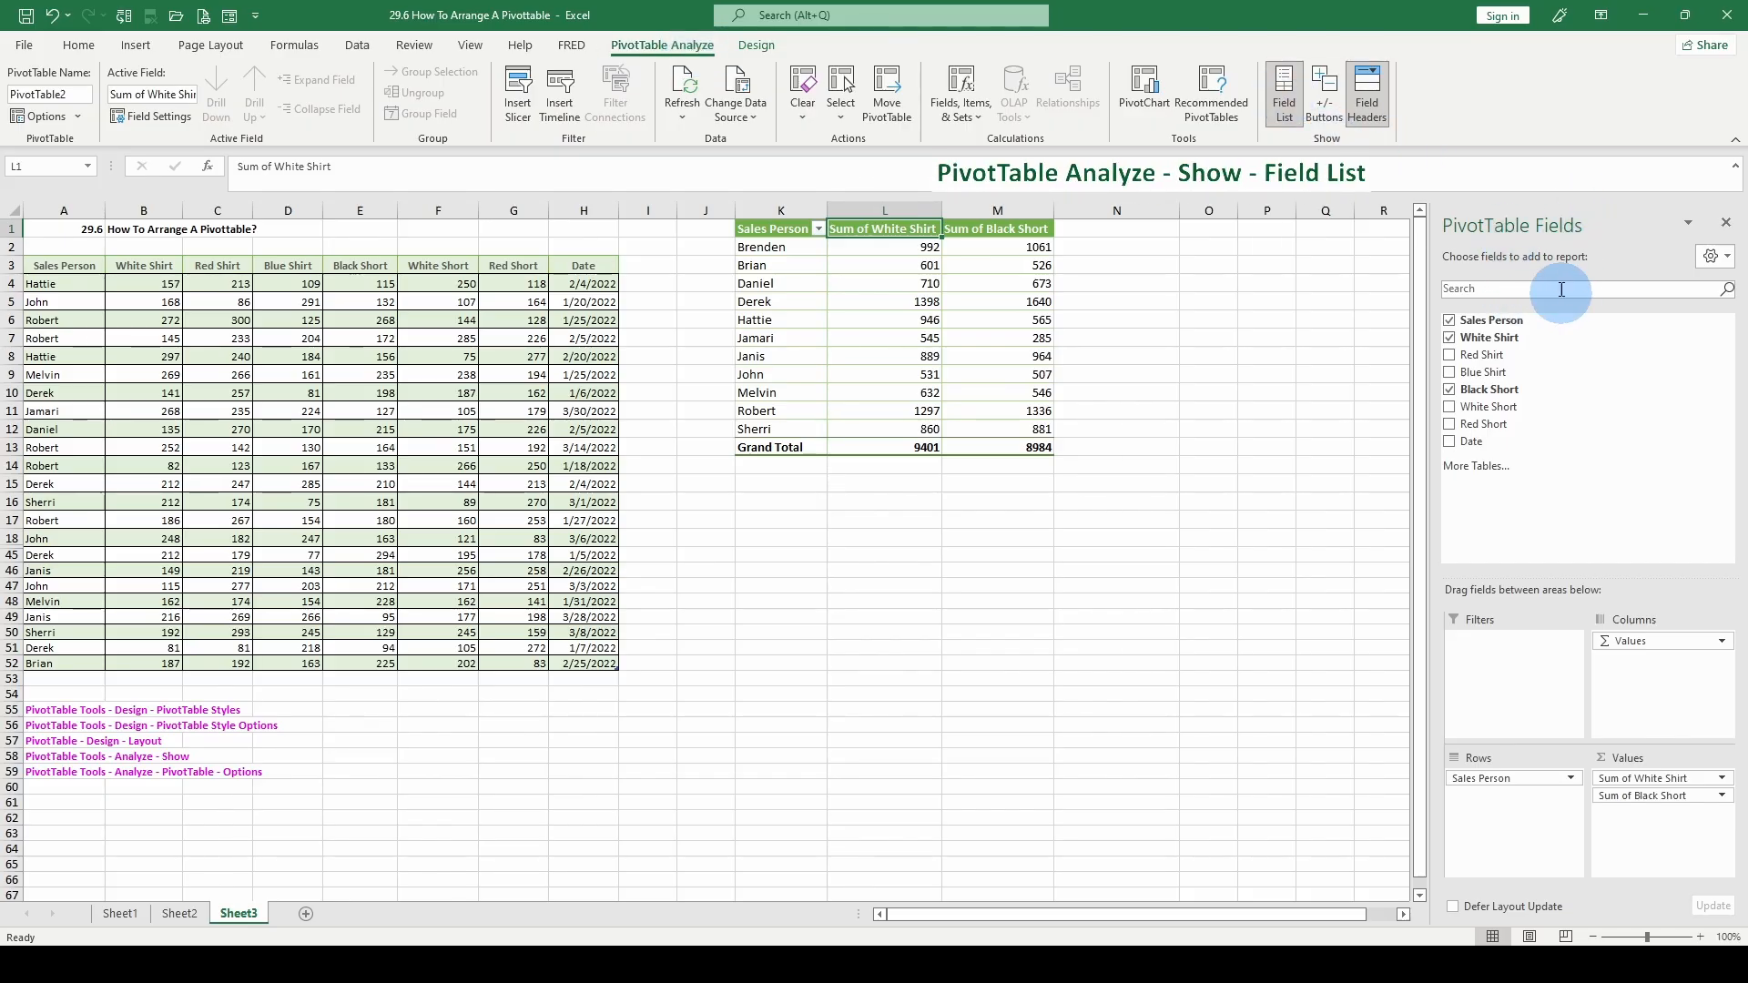
# - Hide and show again the PivotTable's field list and its field headers
pyautogui.click(1293, 88)
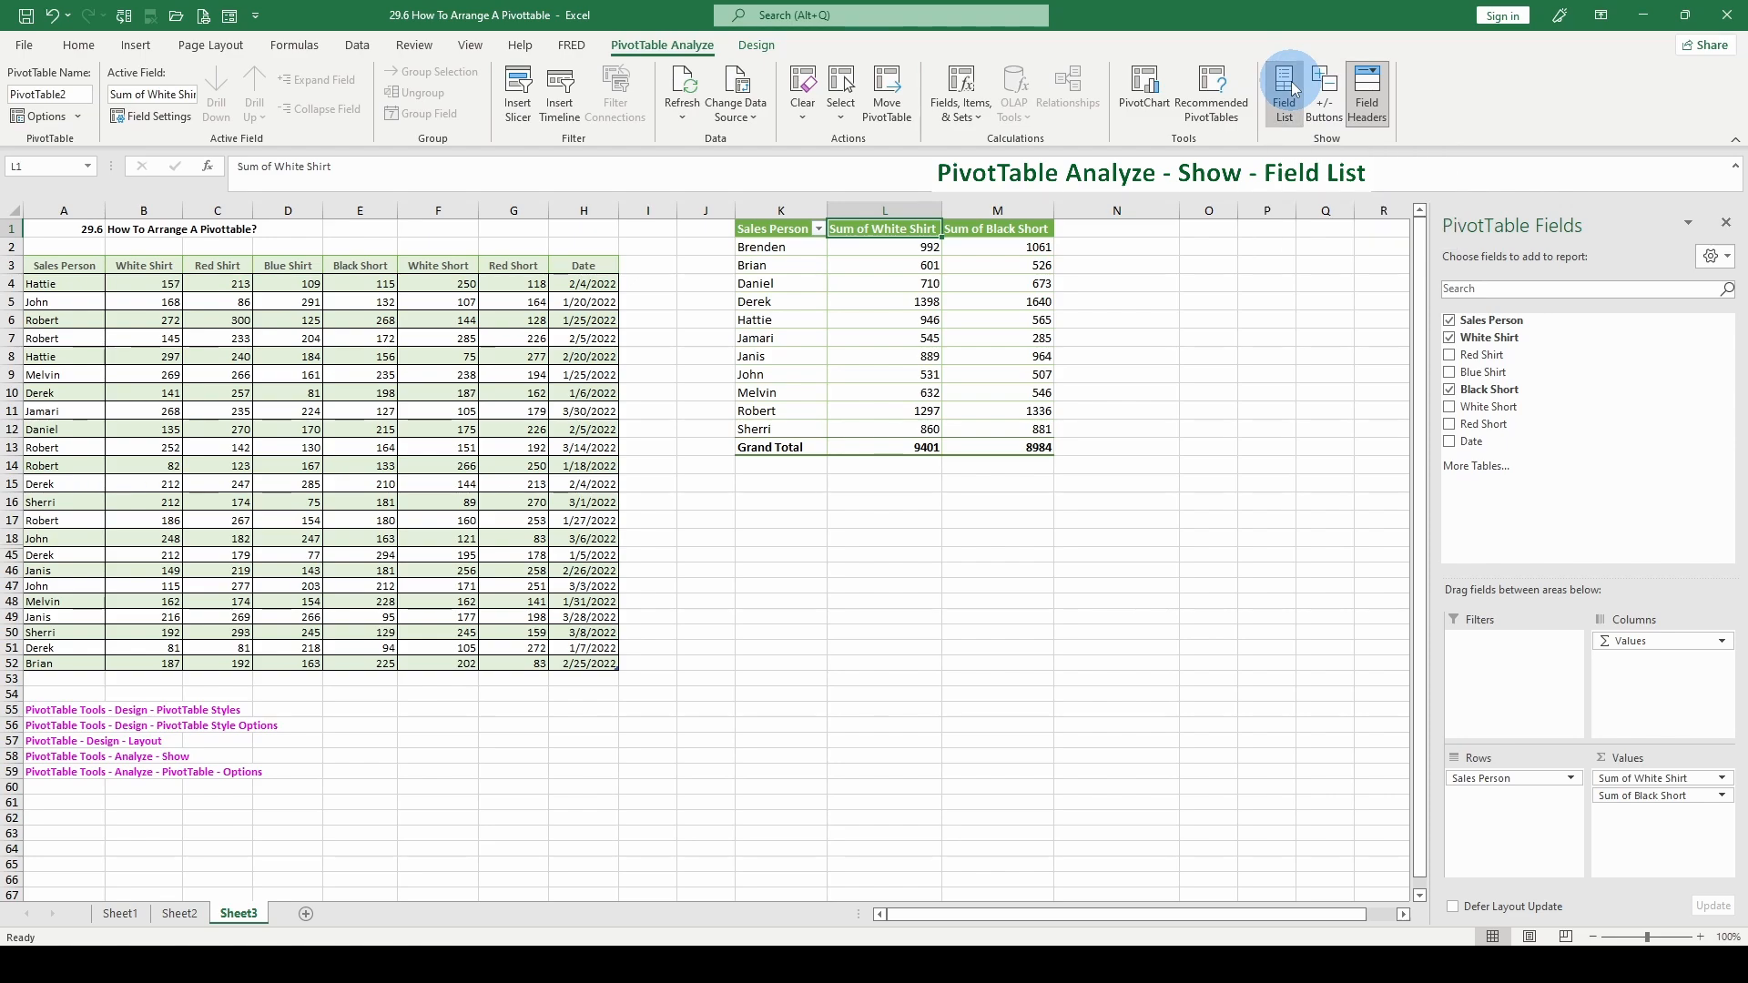
pyautogui.click(1290, 90)
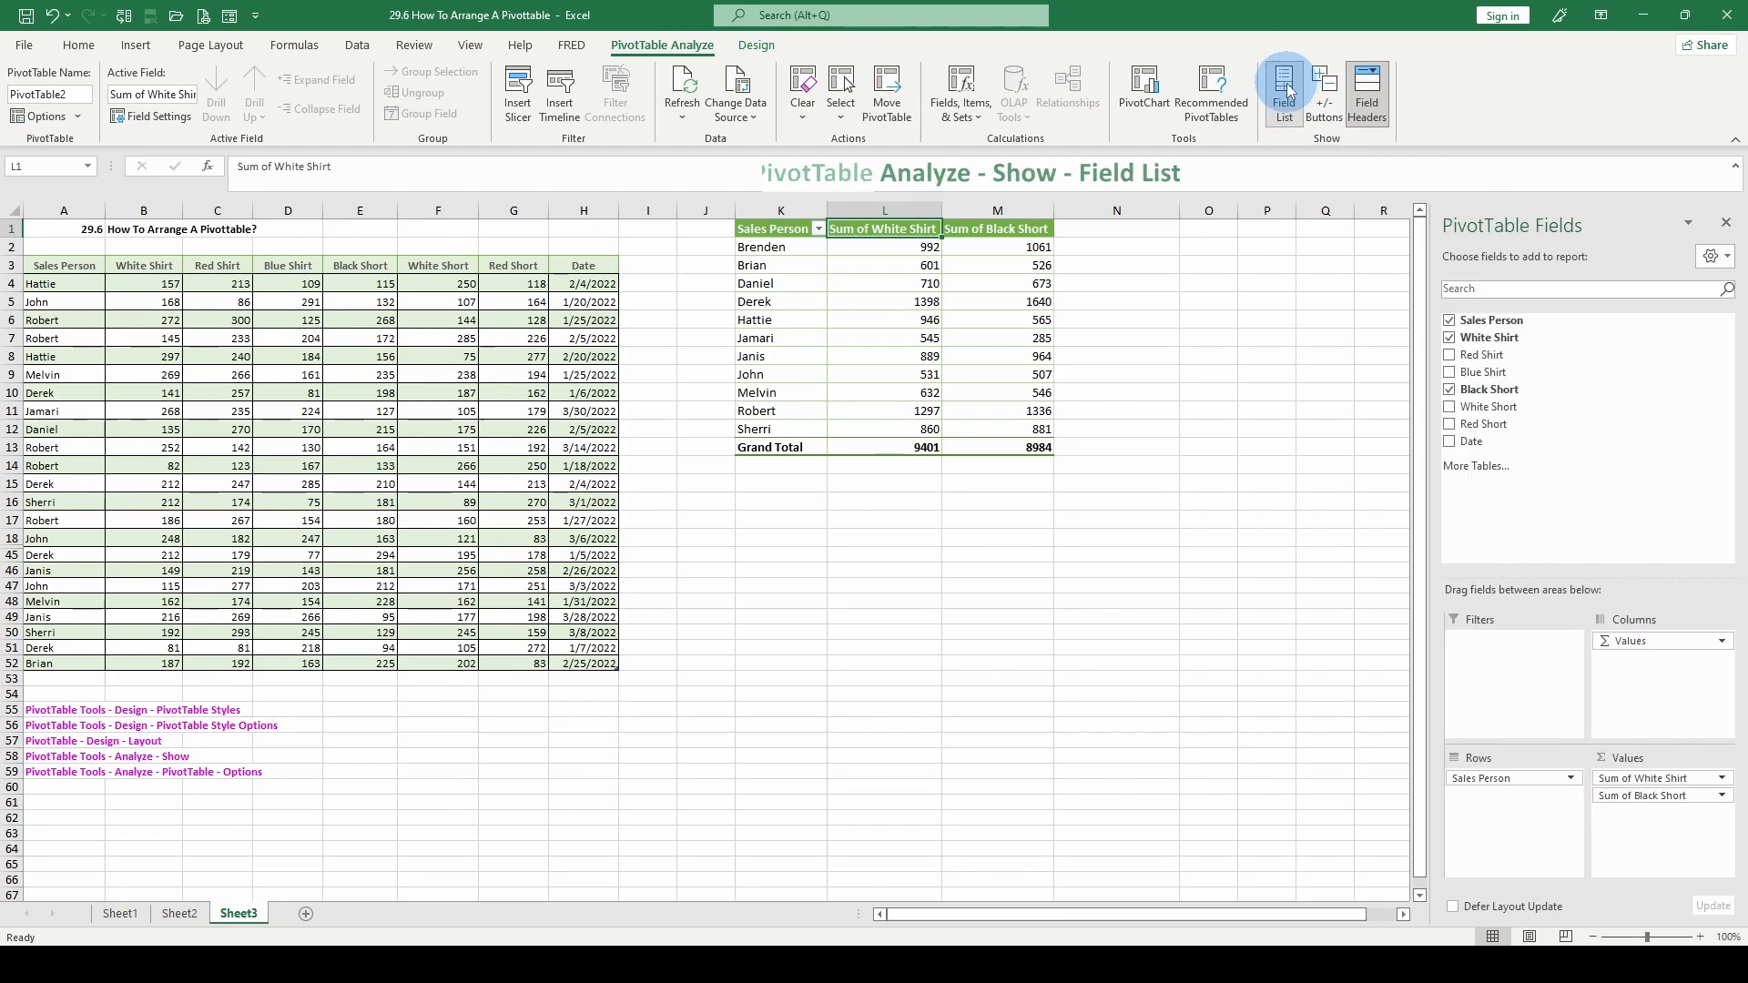
pyautogui.click(1374, 93)
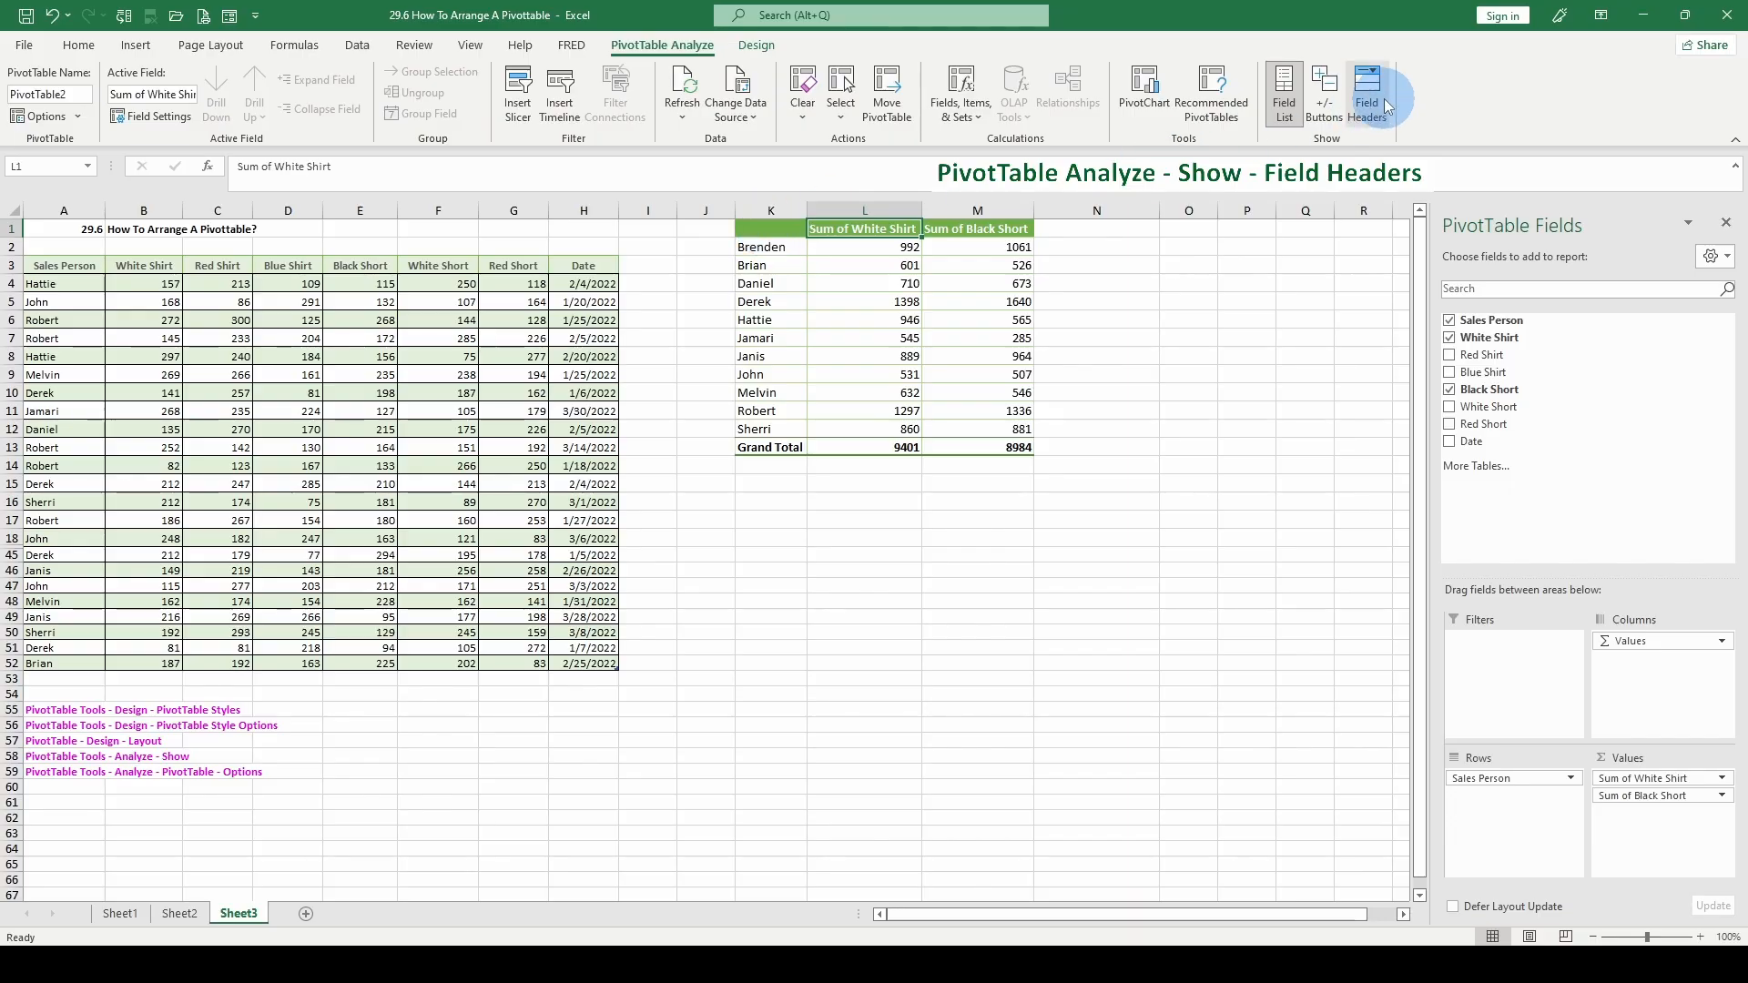
pyautogui.click(1367, 91)
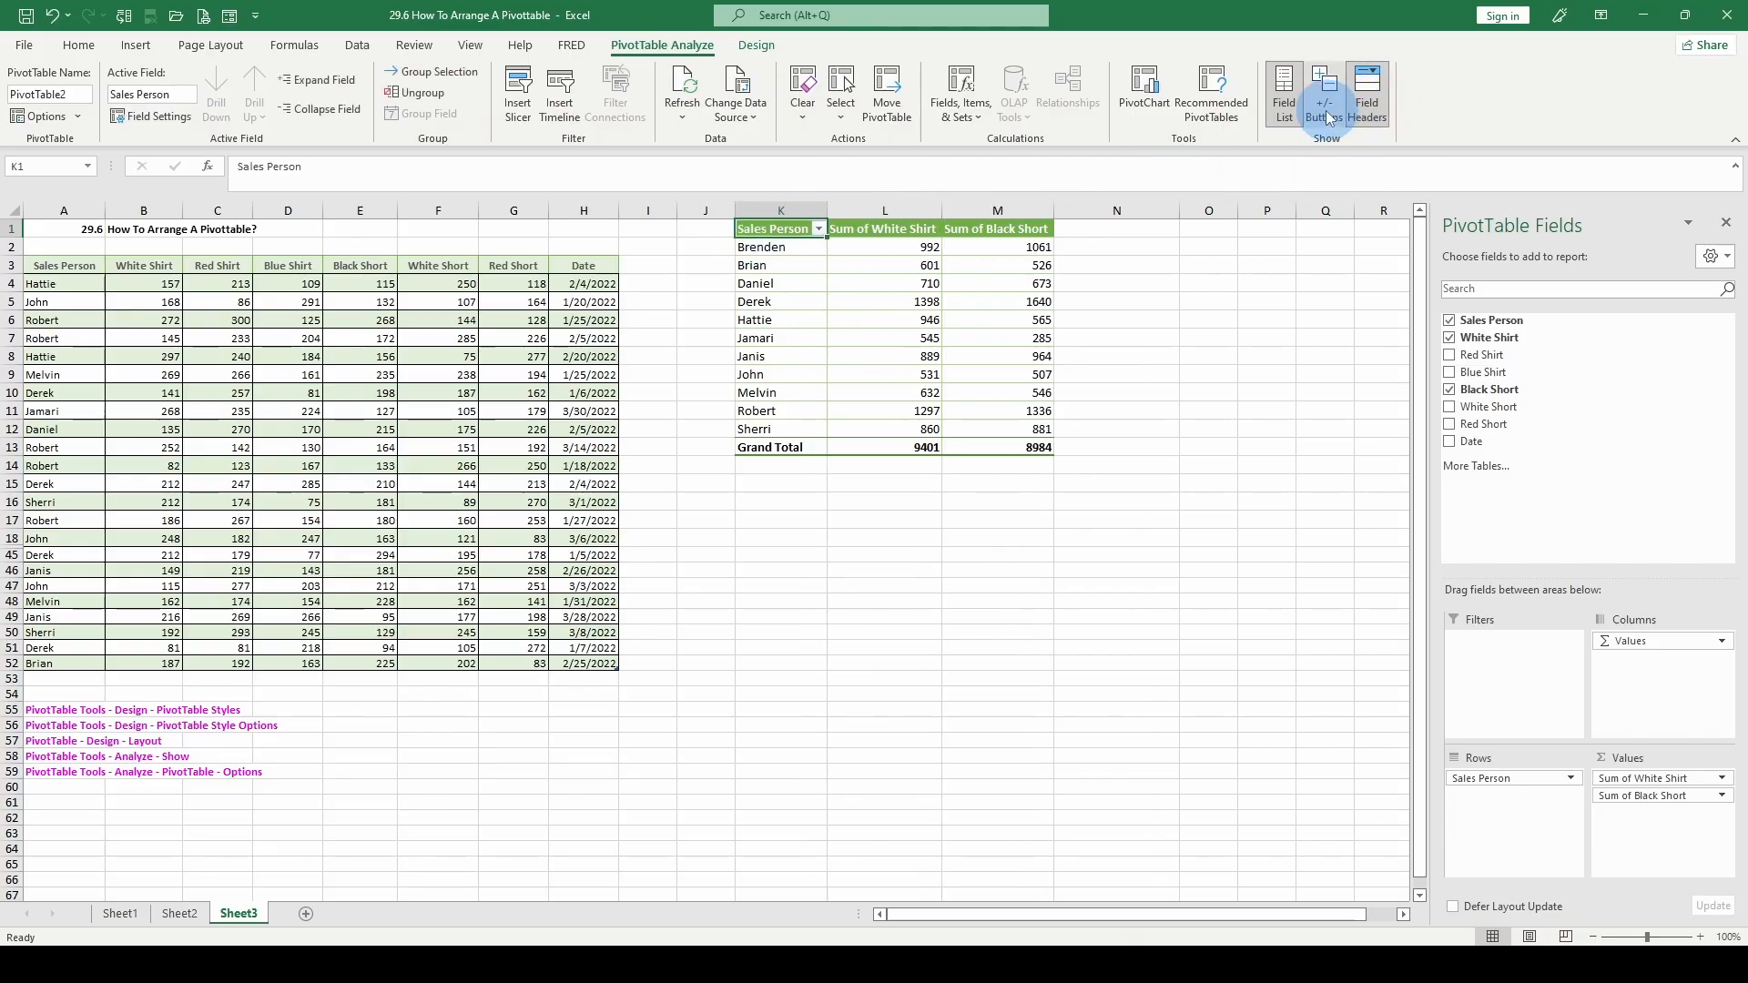
# - Turn on the display of the +/- buttons for the PivotTable
pyautogui.click(1324, 89)
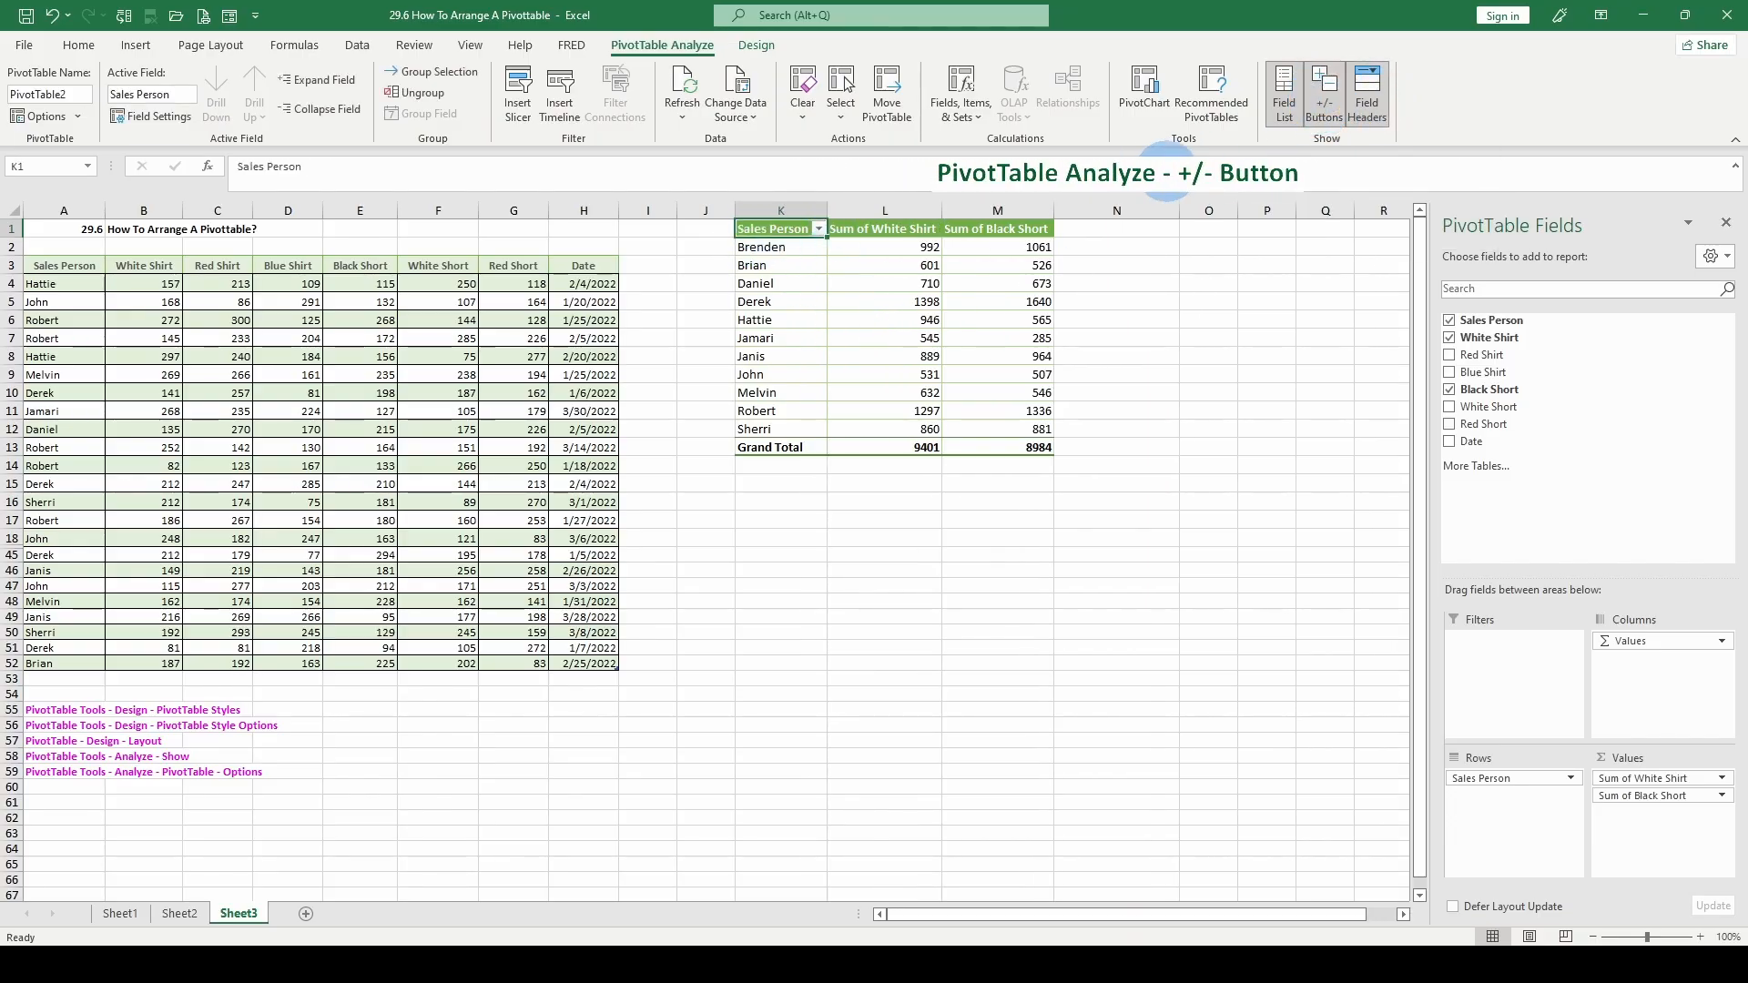
# - Turn off the display of the PivotTable's +/- buttons
pyautogui.click(1330, 97)
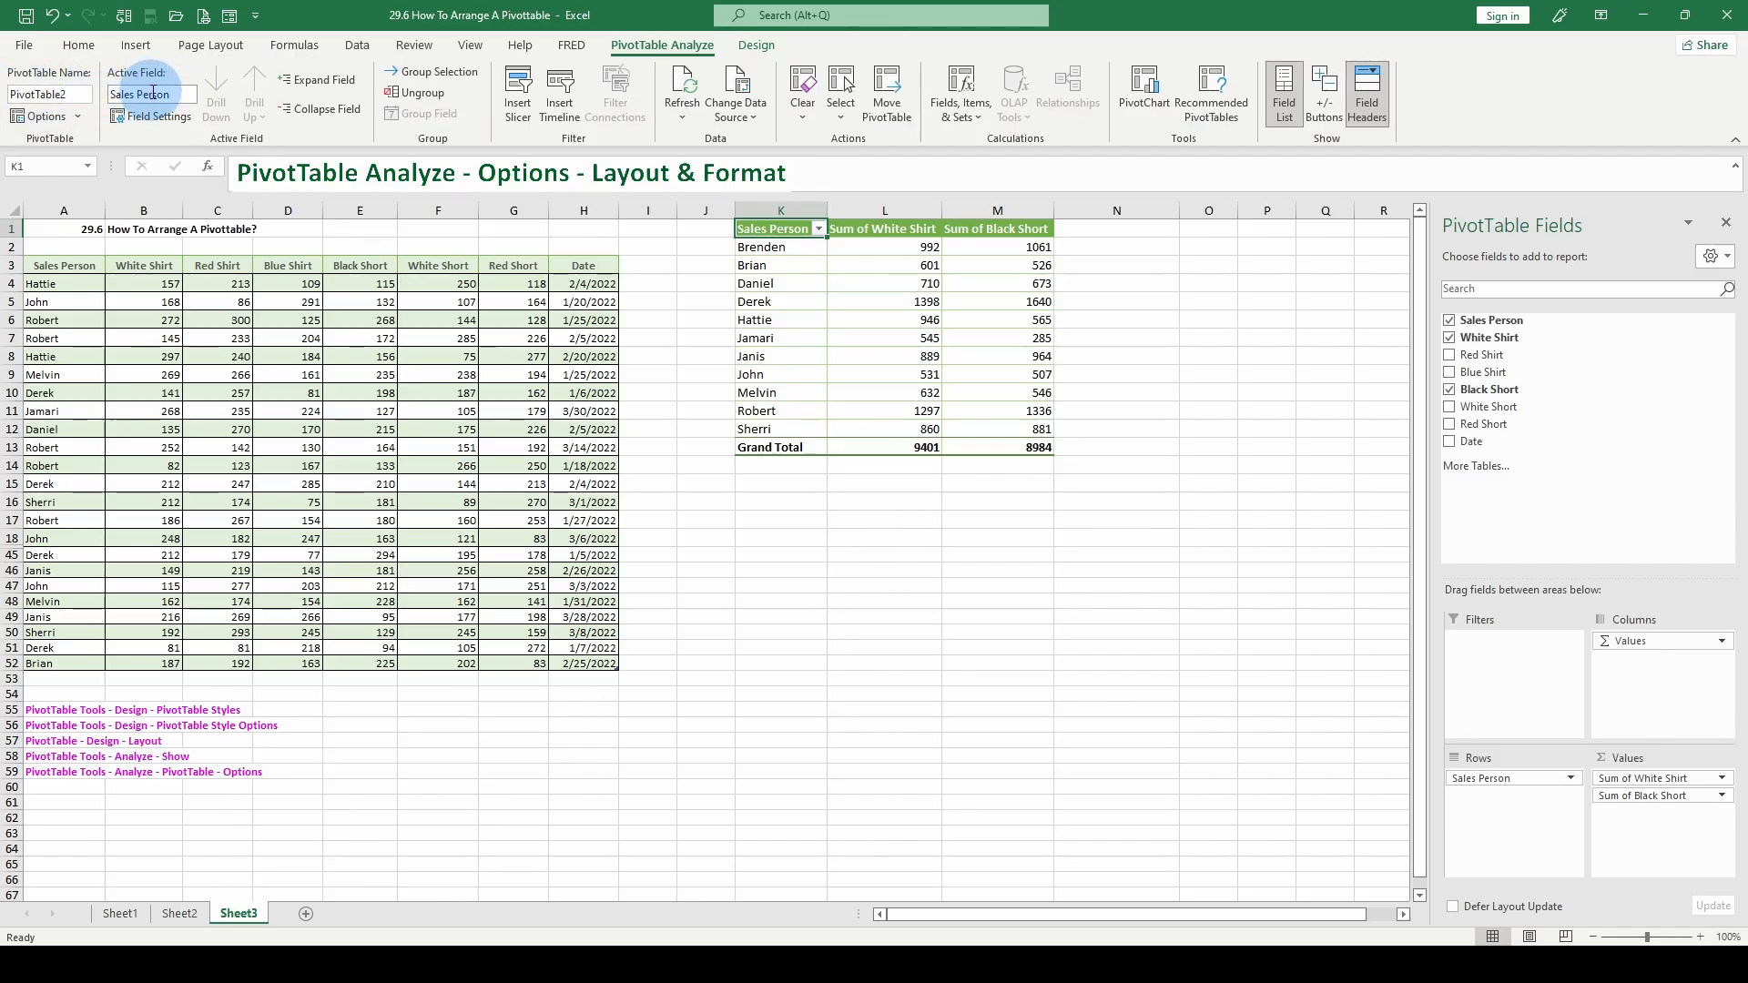
# - Review the PivotTable Options for layout and format, totals and filters, display, printing, data and alt text without changing anything
pyautogui.click(80, 117)
pyautogui.click(62, 141)
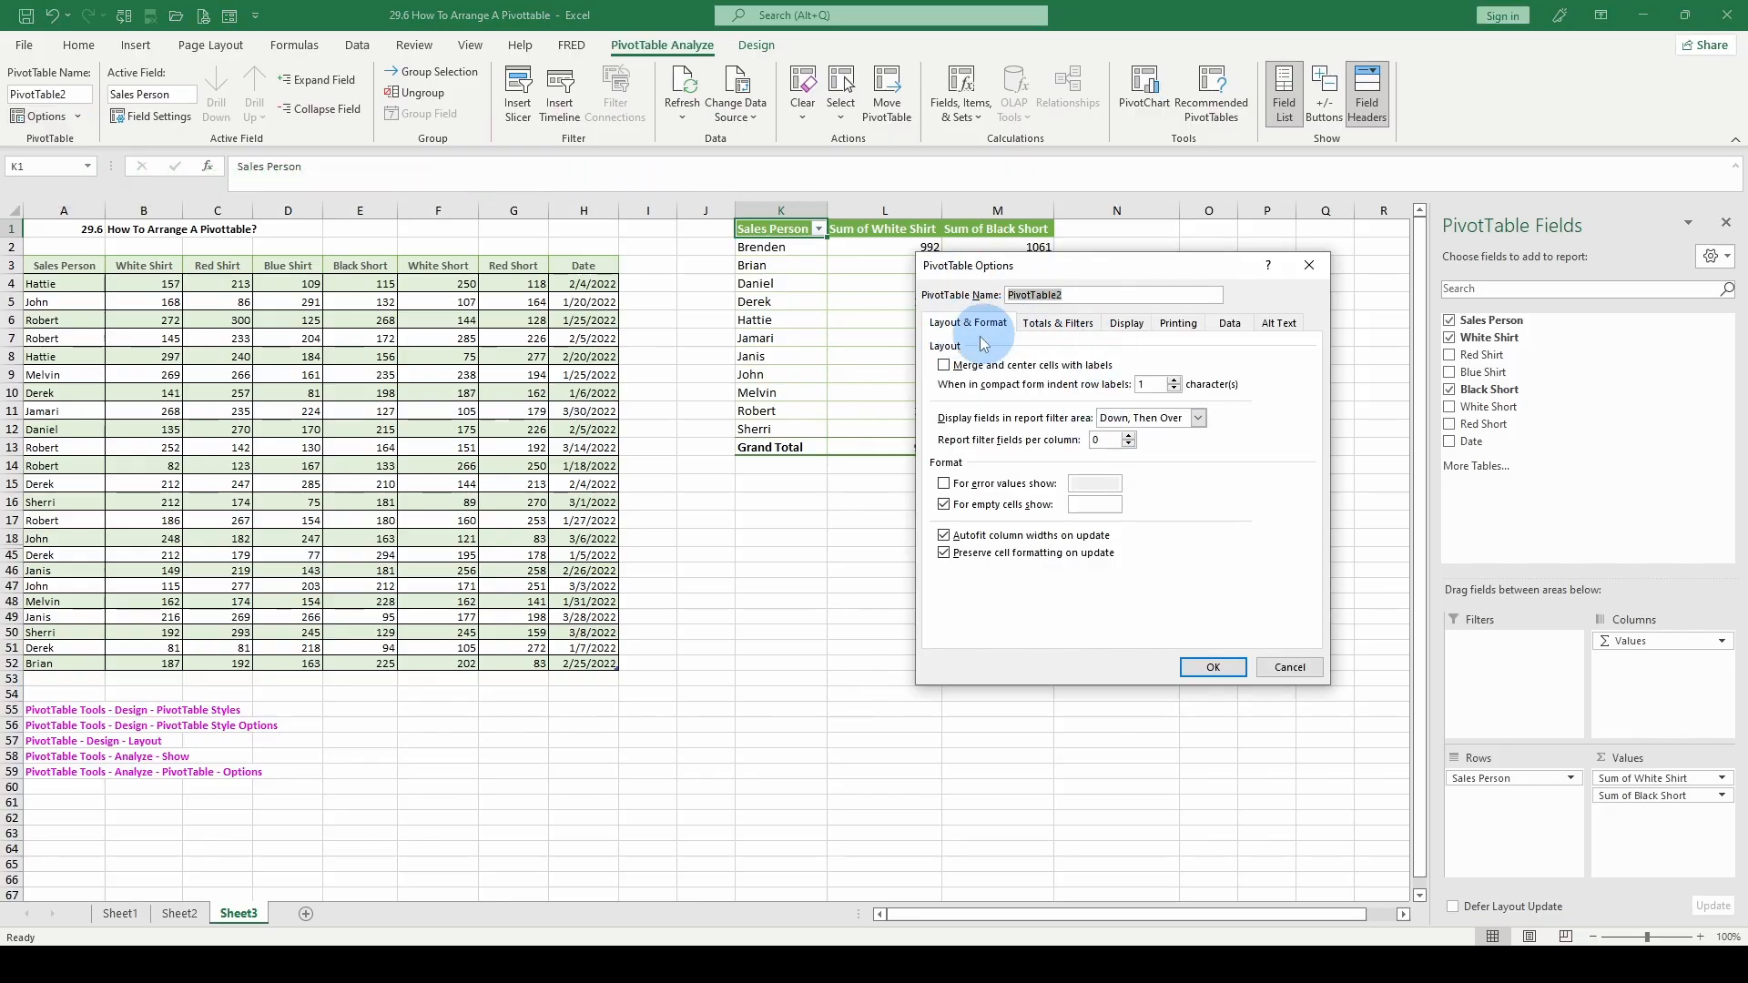
pyautogui.click(1056, 323)
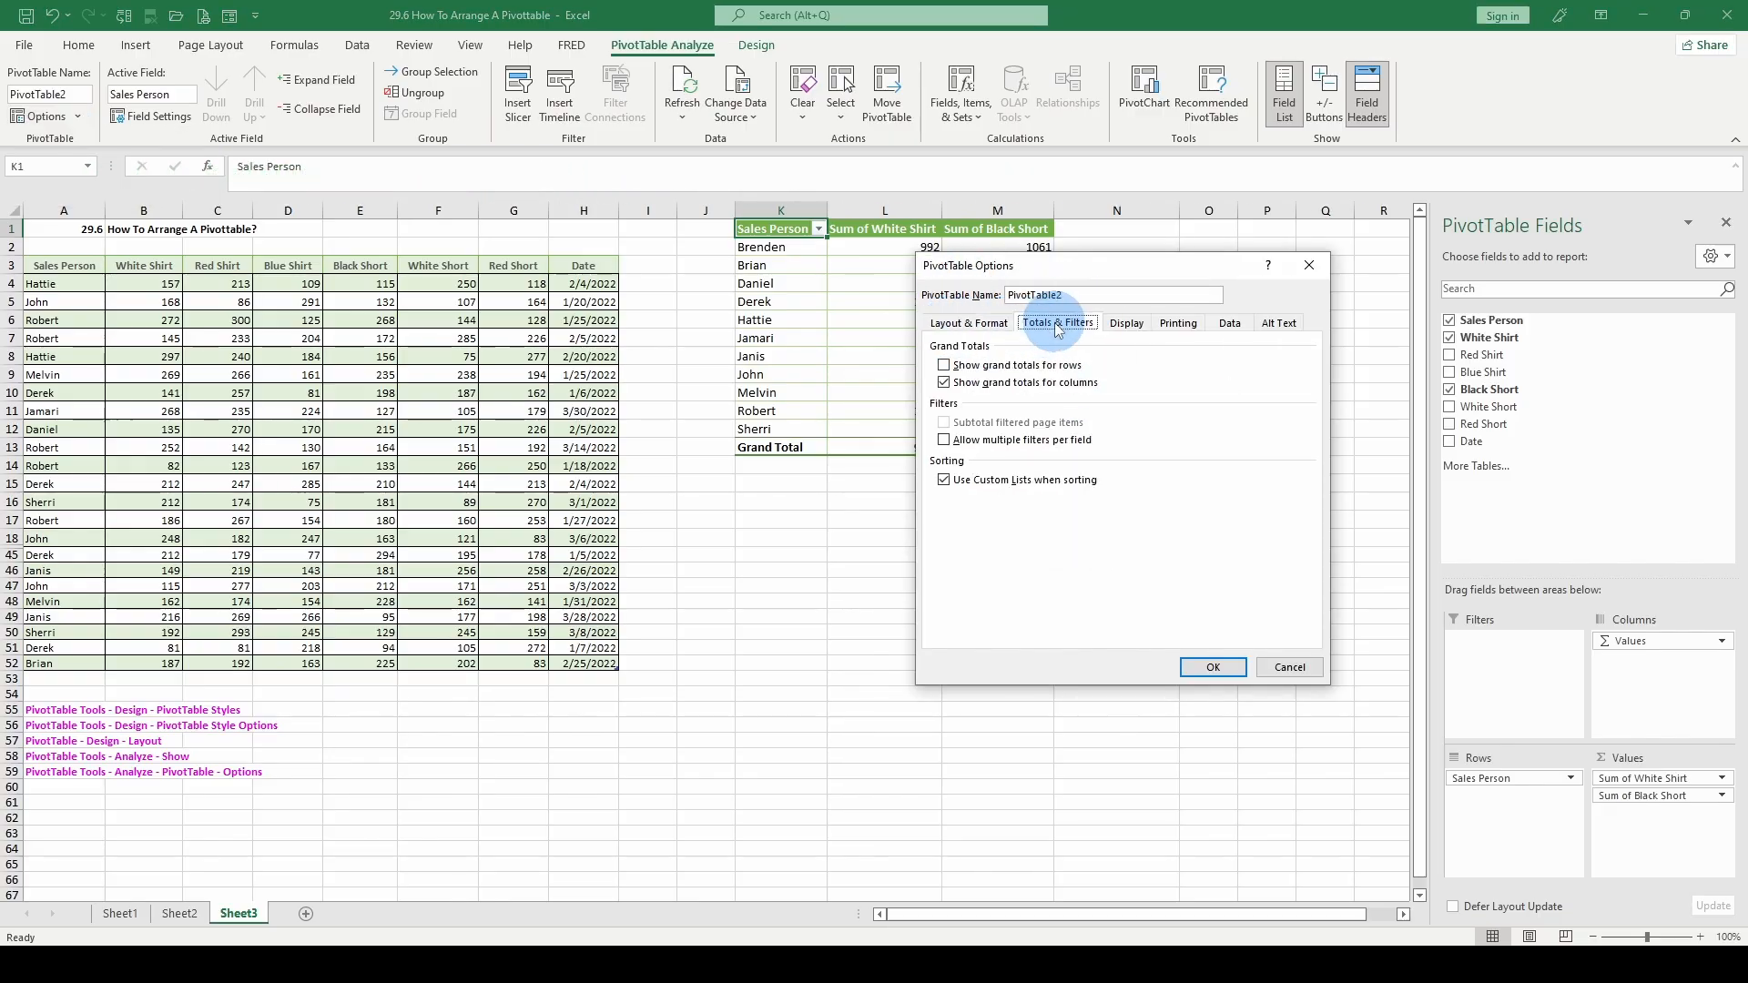
pyautogui.click(1133, 325)
pyautogui.click(1178, 324)
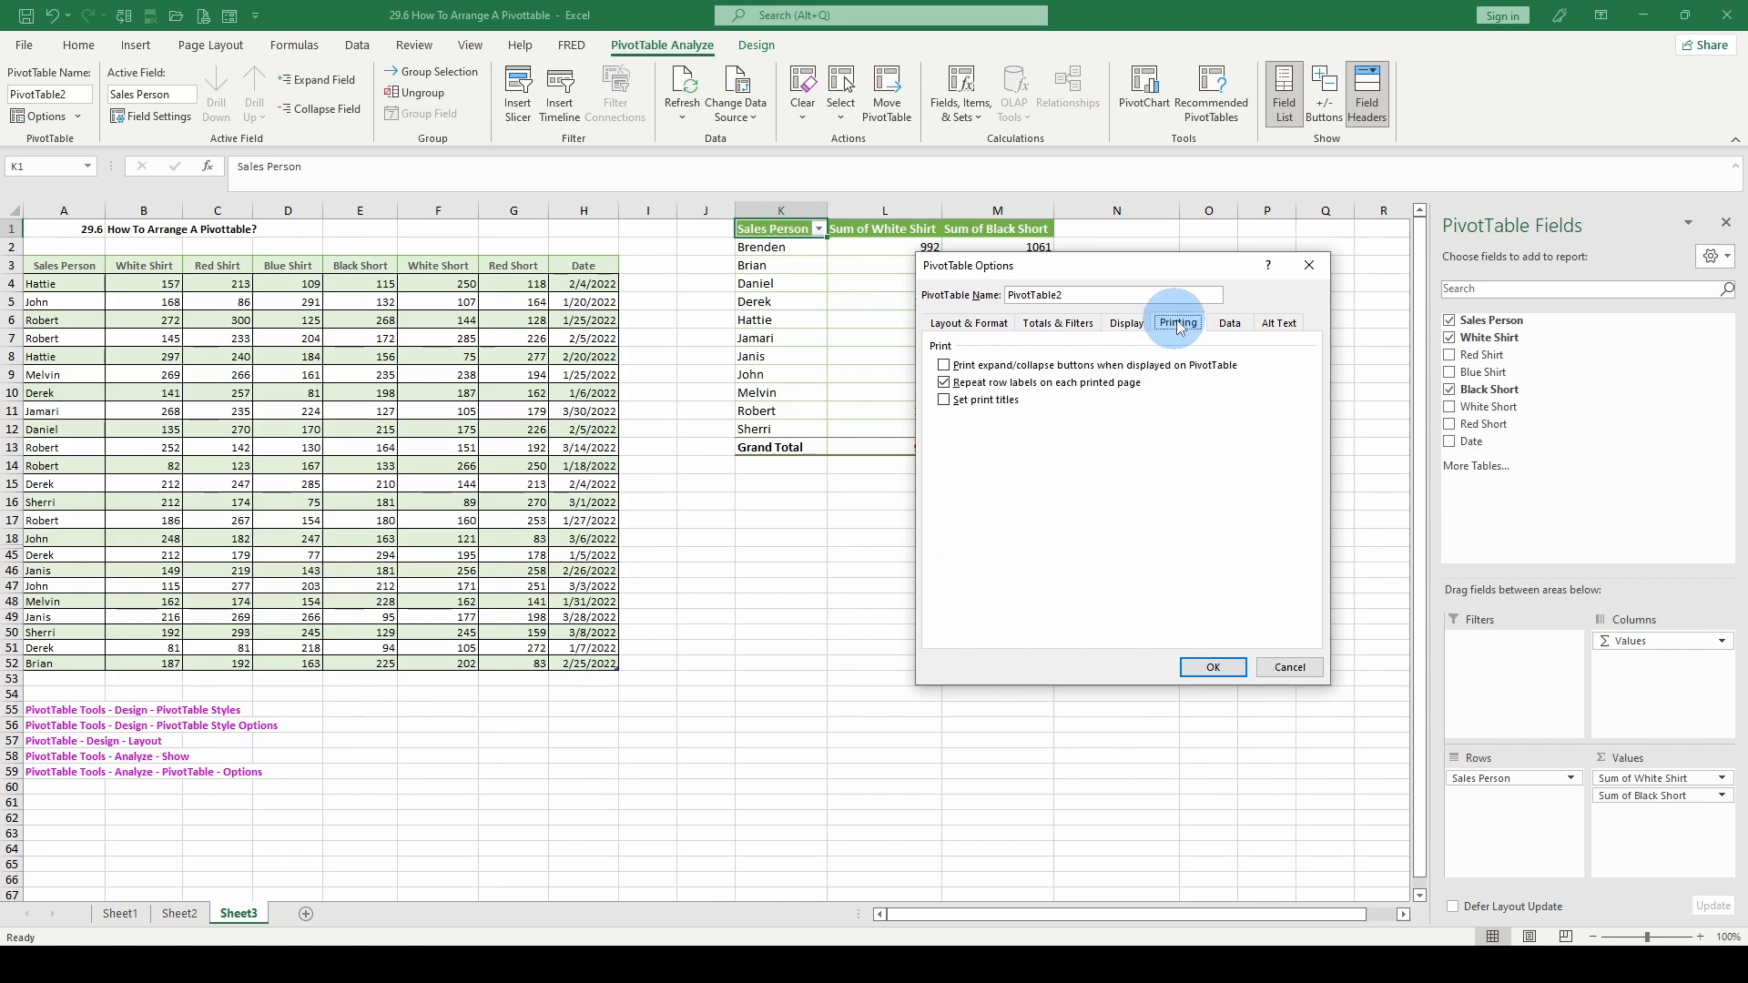
pyautogui.click(1230, 324)
pyautogui.click(1274, 327)
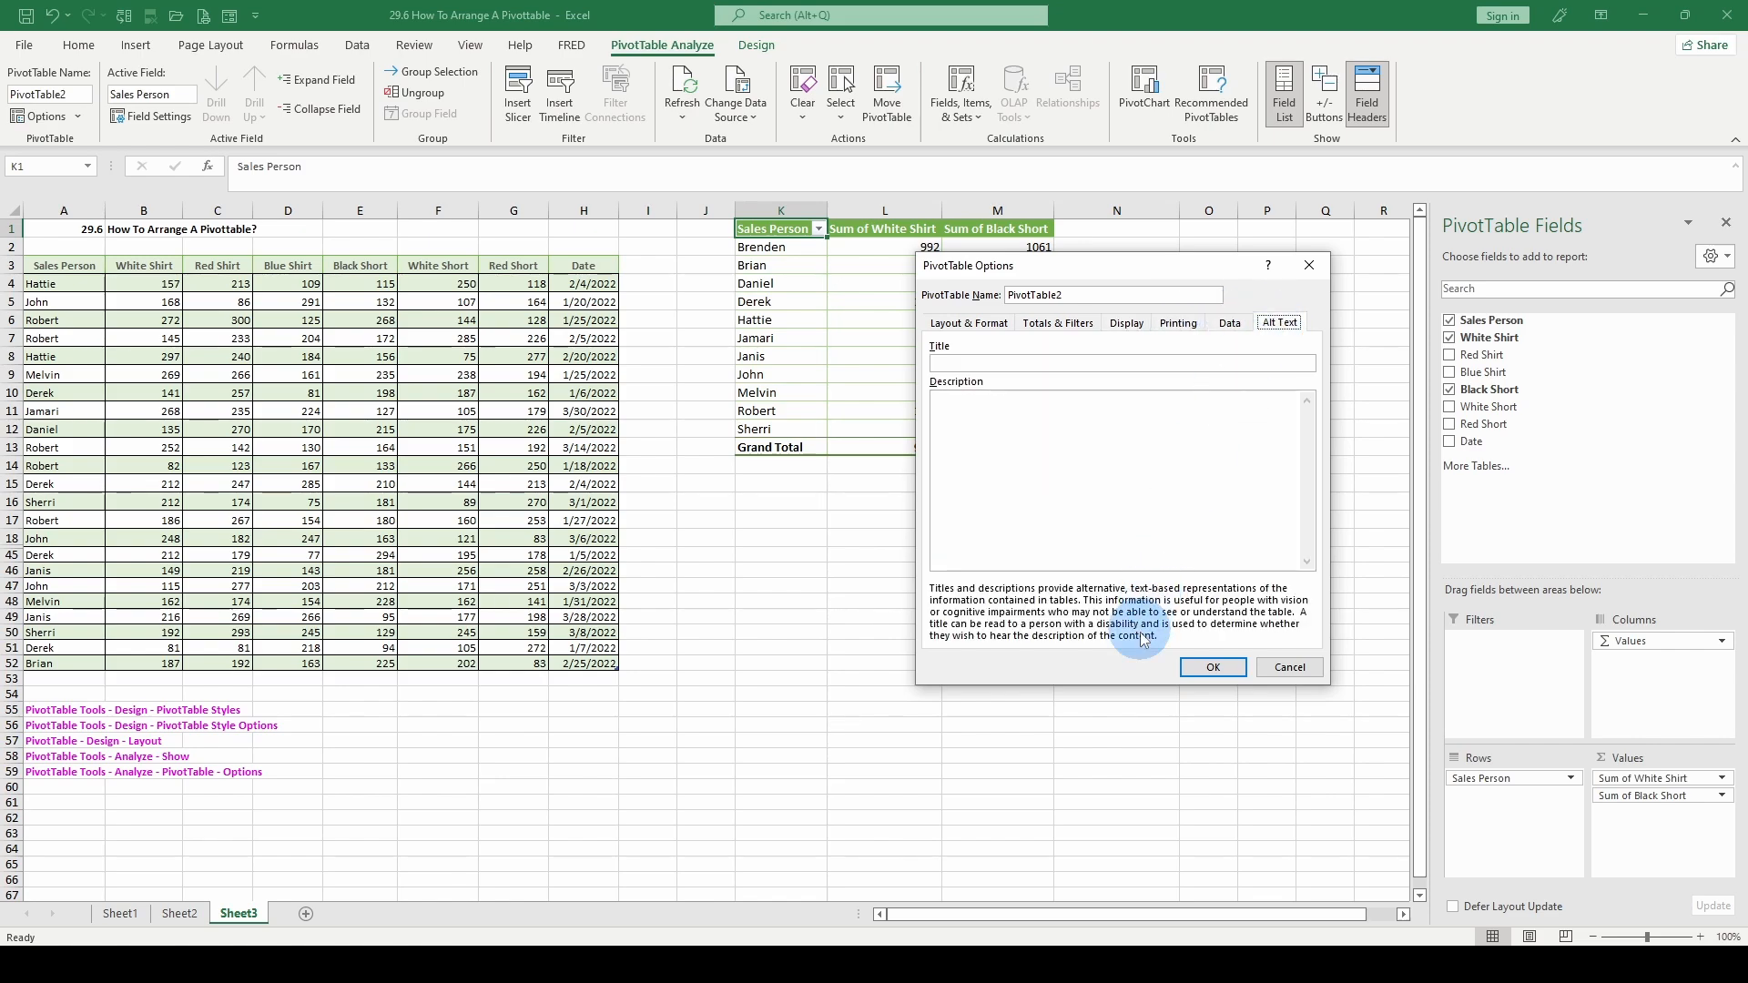
pyautogui.click(1293, 669)
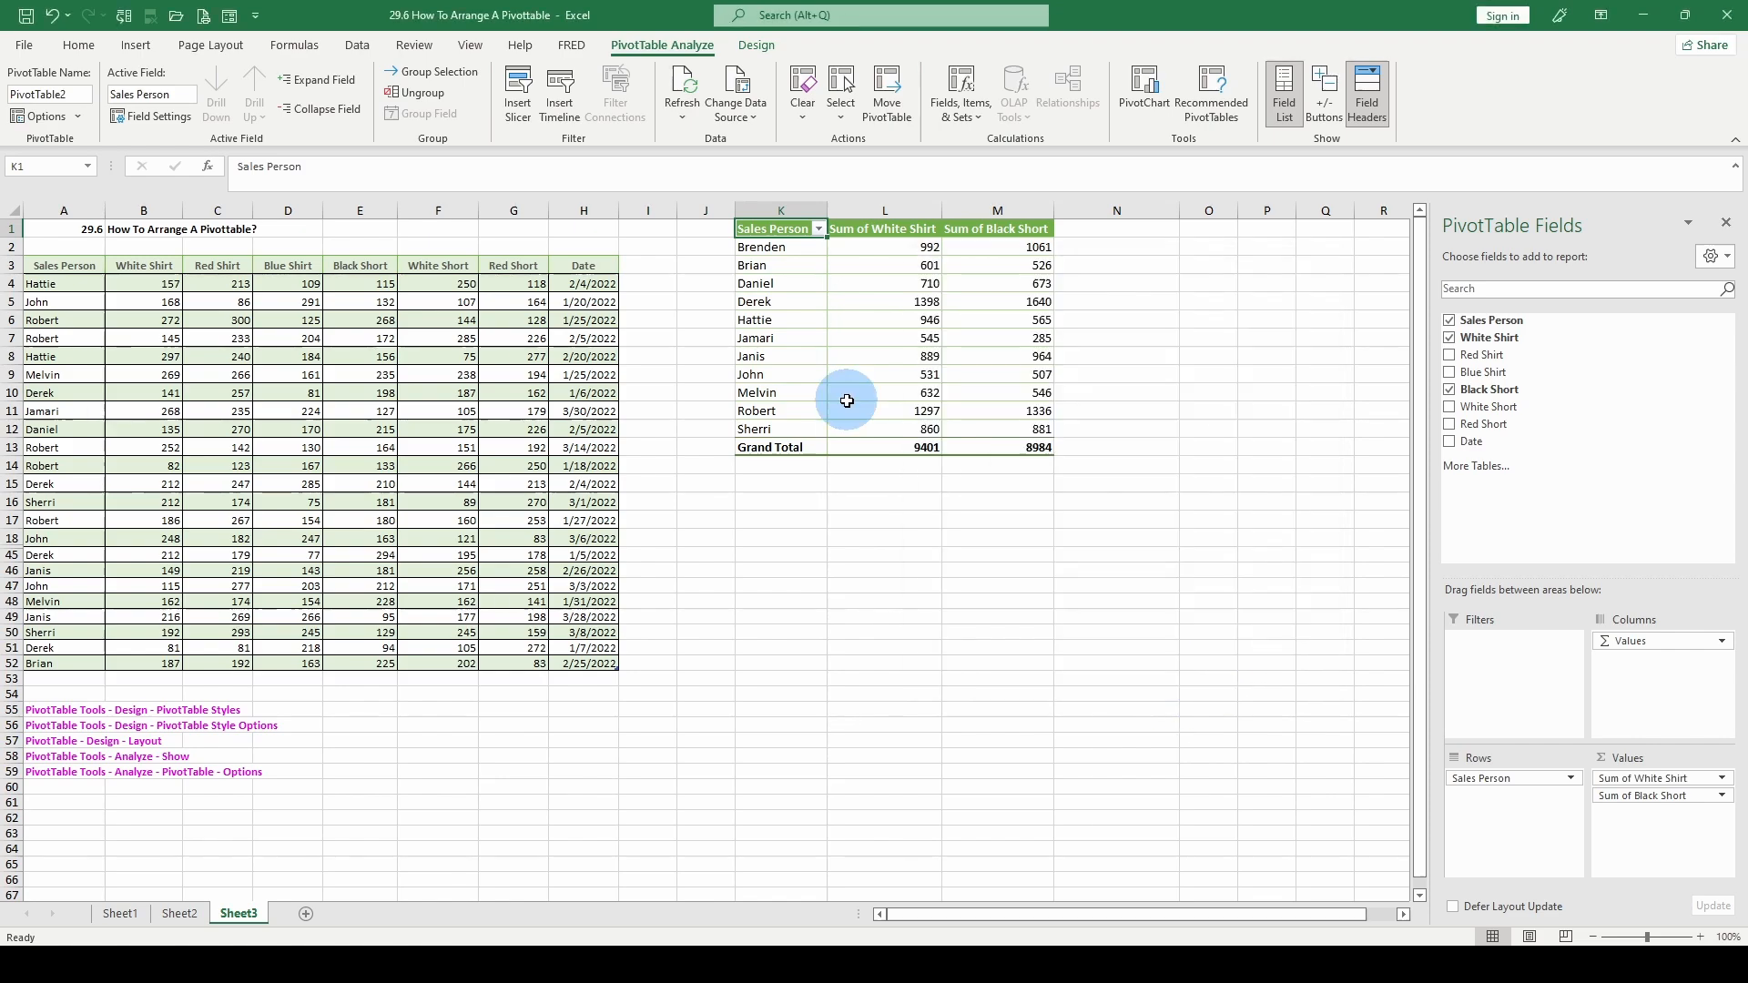
# - Examine the Show Values As calculations available for the White Shirt values
pyautogui.rightClick(897, 300)
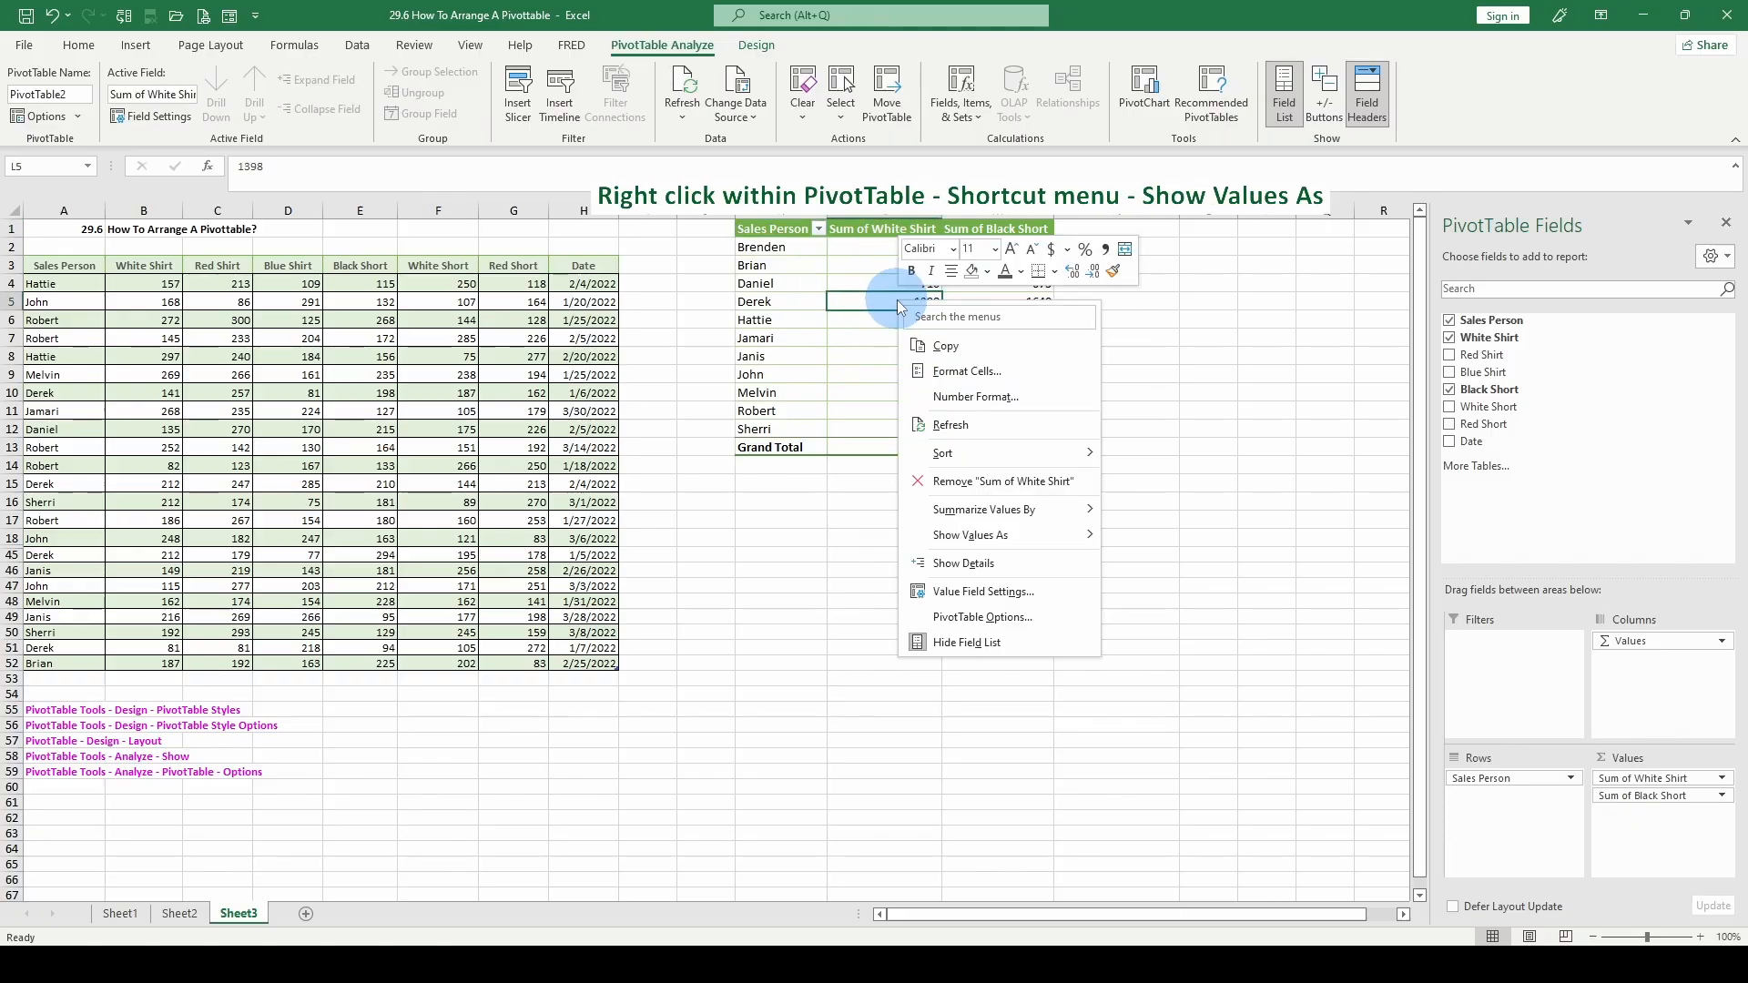
pyautogui.moveTo(975, 537)
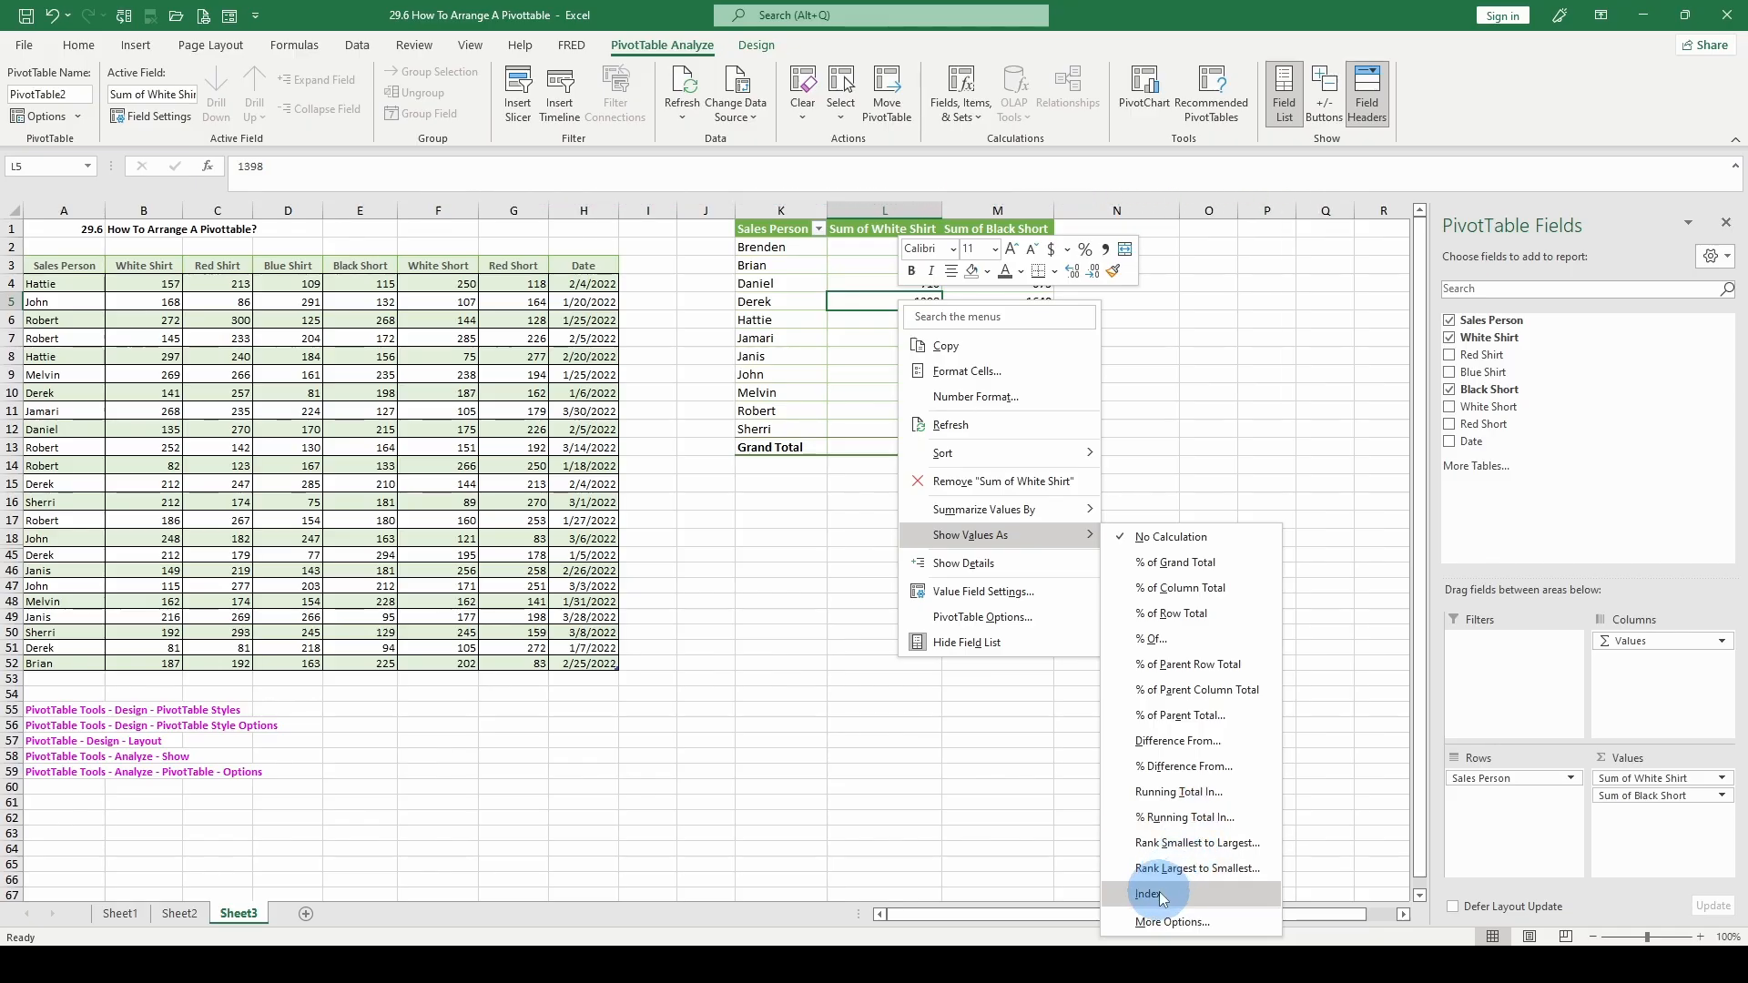
# - Summarize the PivotTable's White Shirt values by Average
pyautogui.rightClick(857, 337)
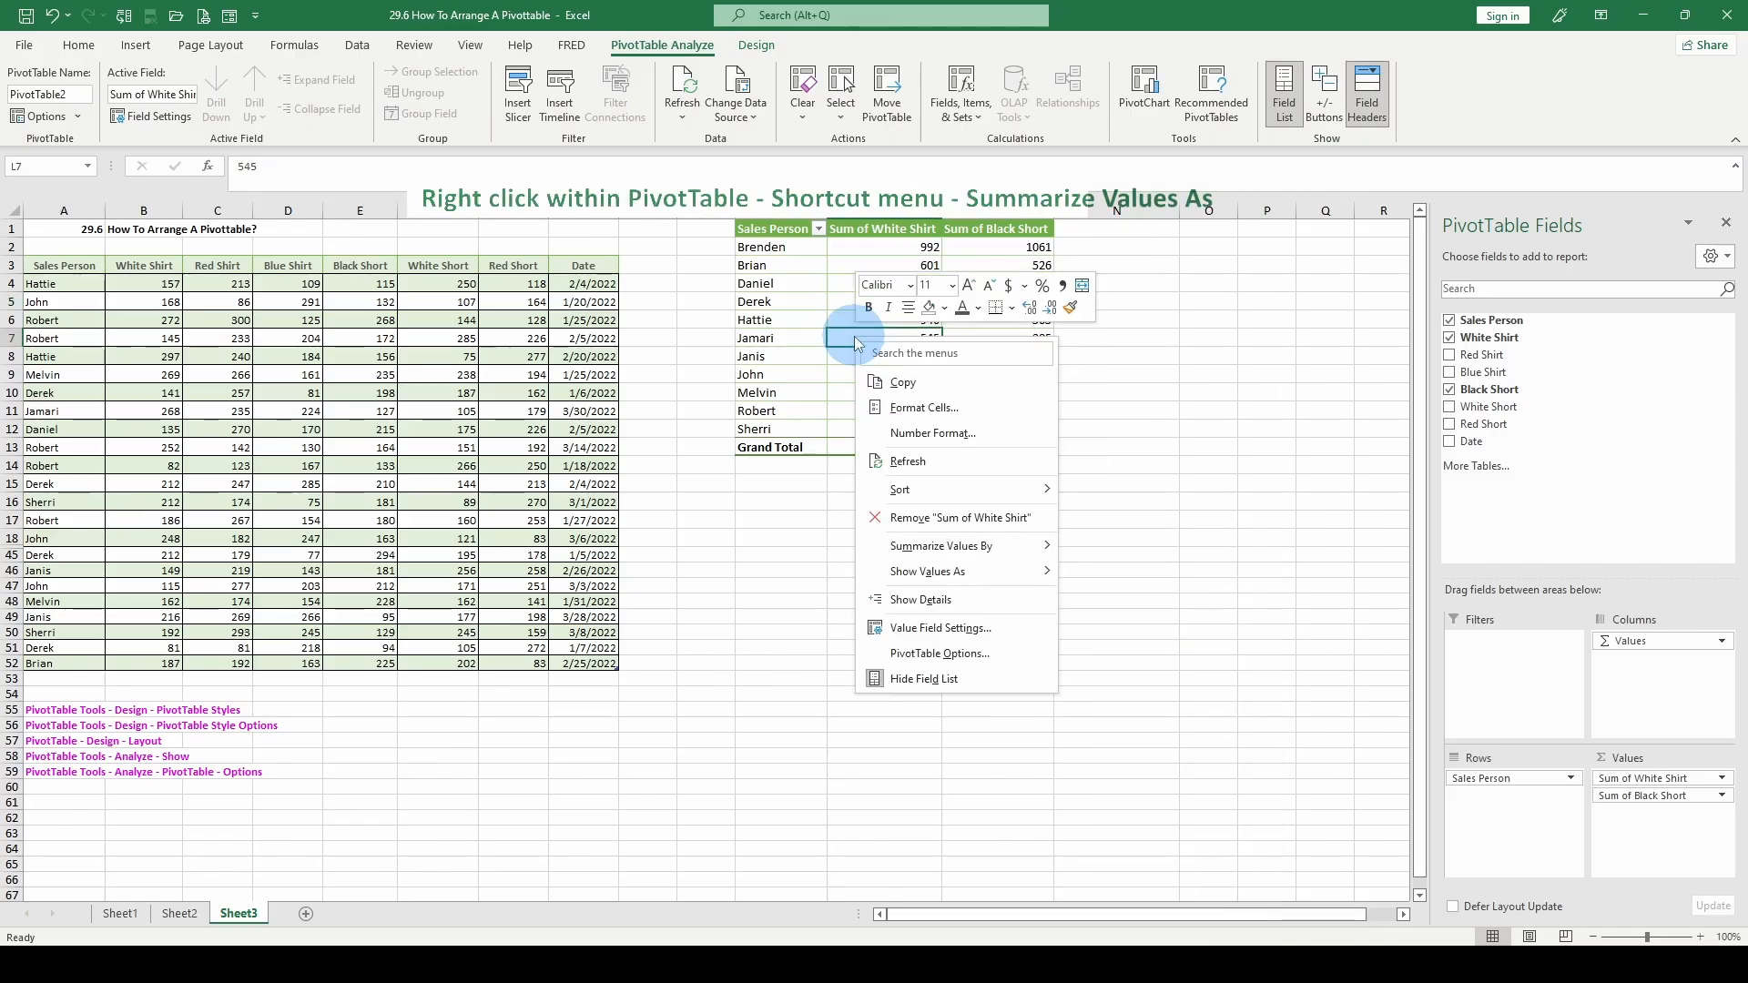
pyautogui.moveTo(930, 557)
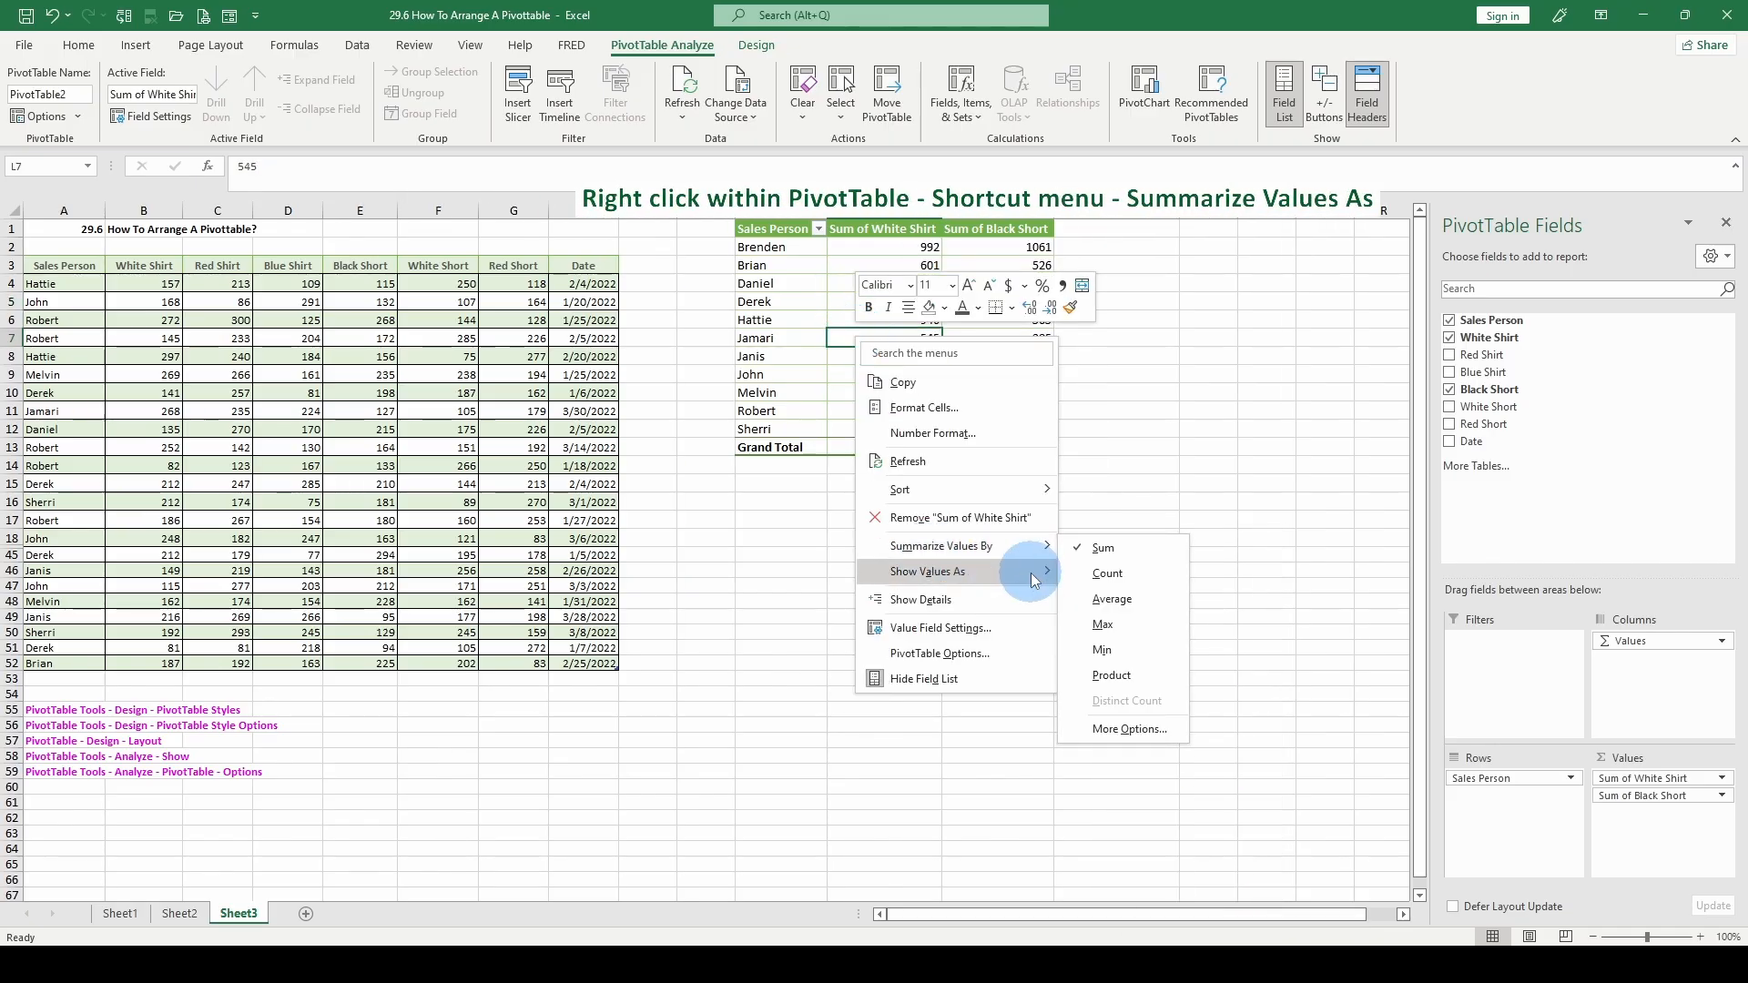
pyautogui.click(1113, 599)
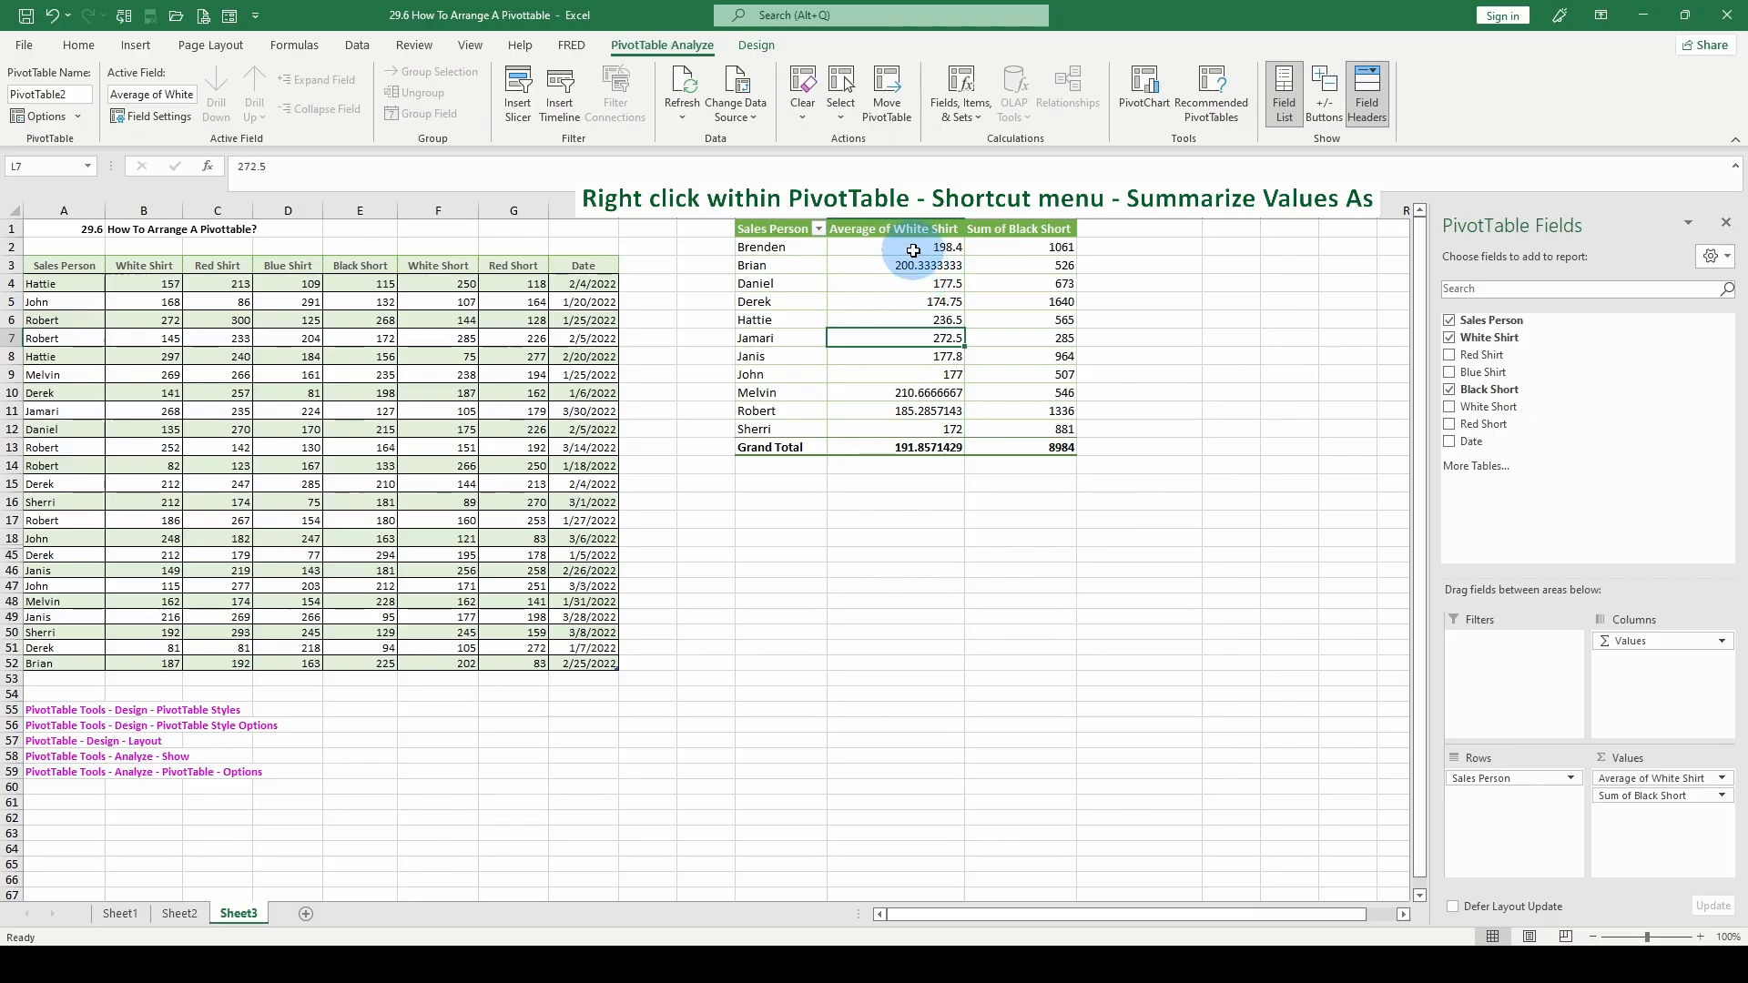
# - Try to summarize both the White Shirt and Black Short columns by Average with all their values selected
pyautogui.moveTo(910, 246); pyautogui.dragTo(992, 389)
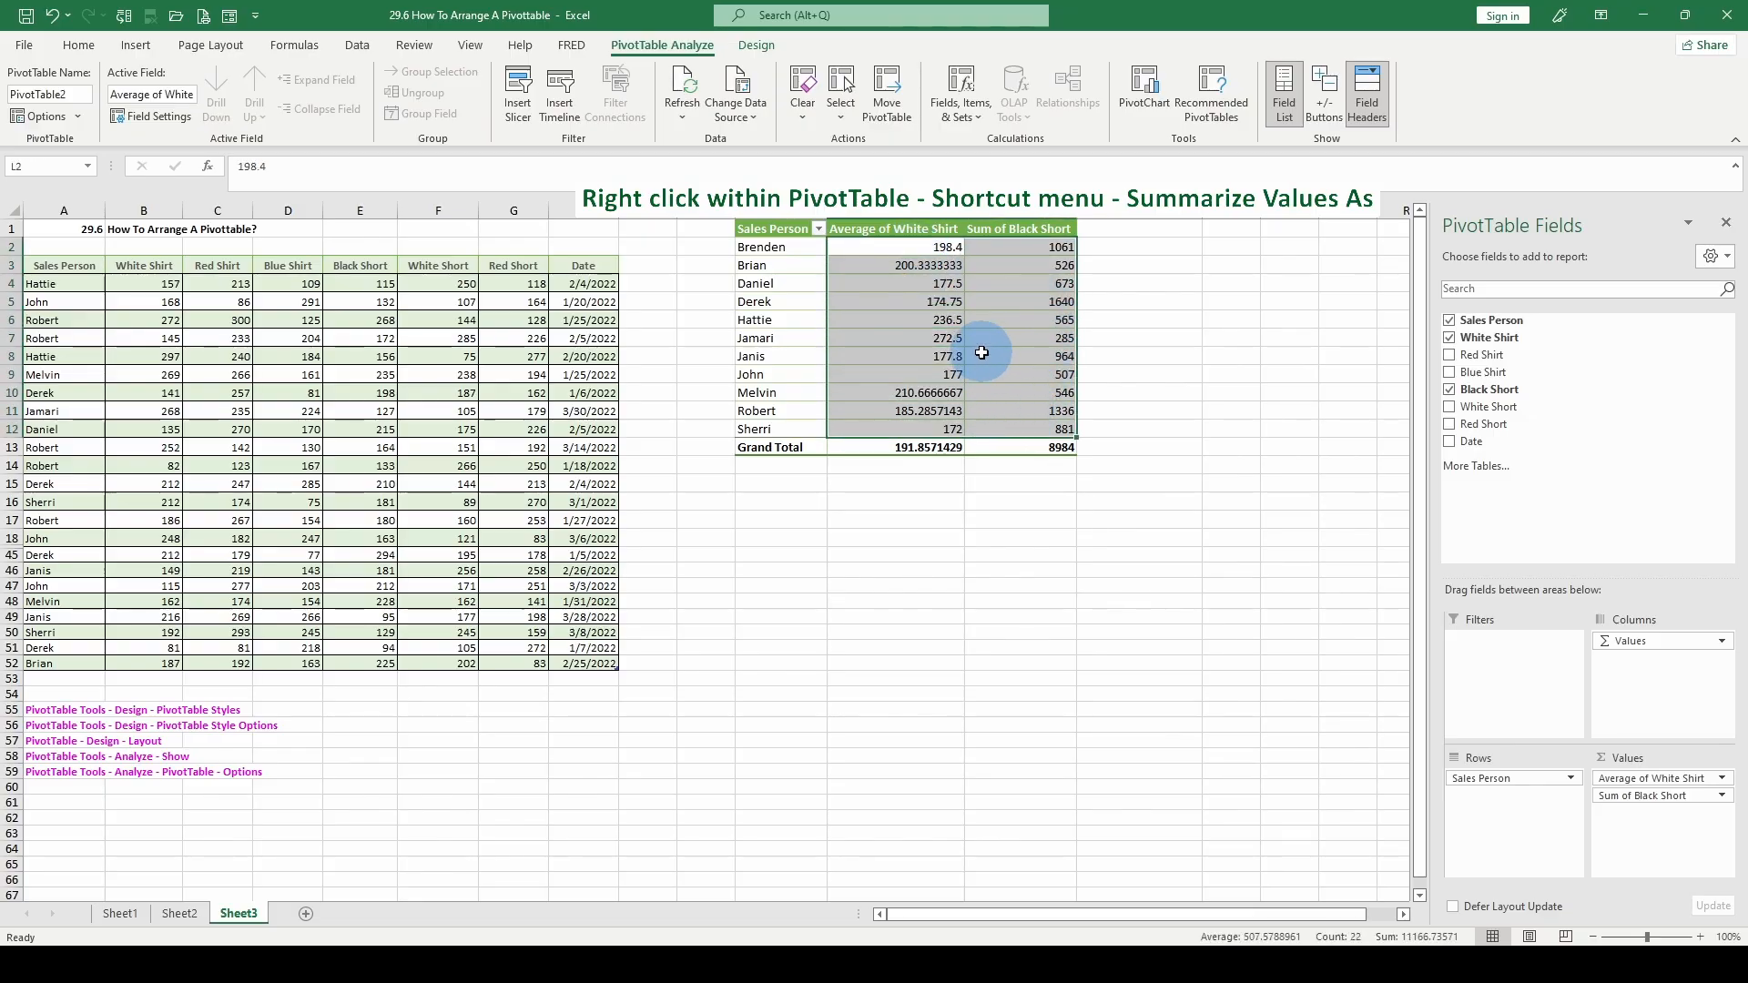
pyautogui.rightClick(987, 355)
pyautogui.moveTo(1049, 572)
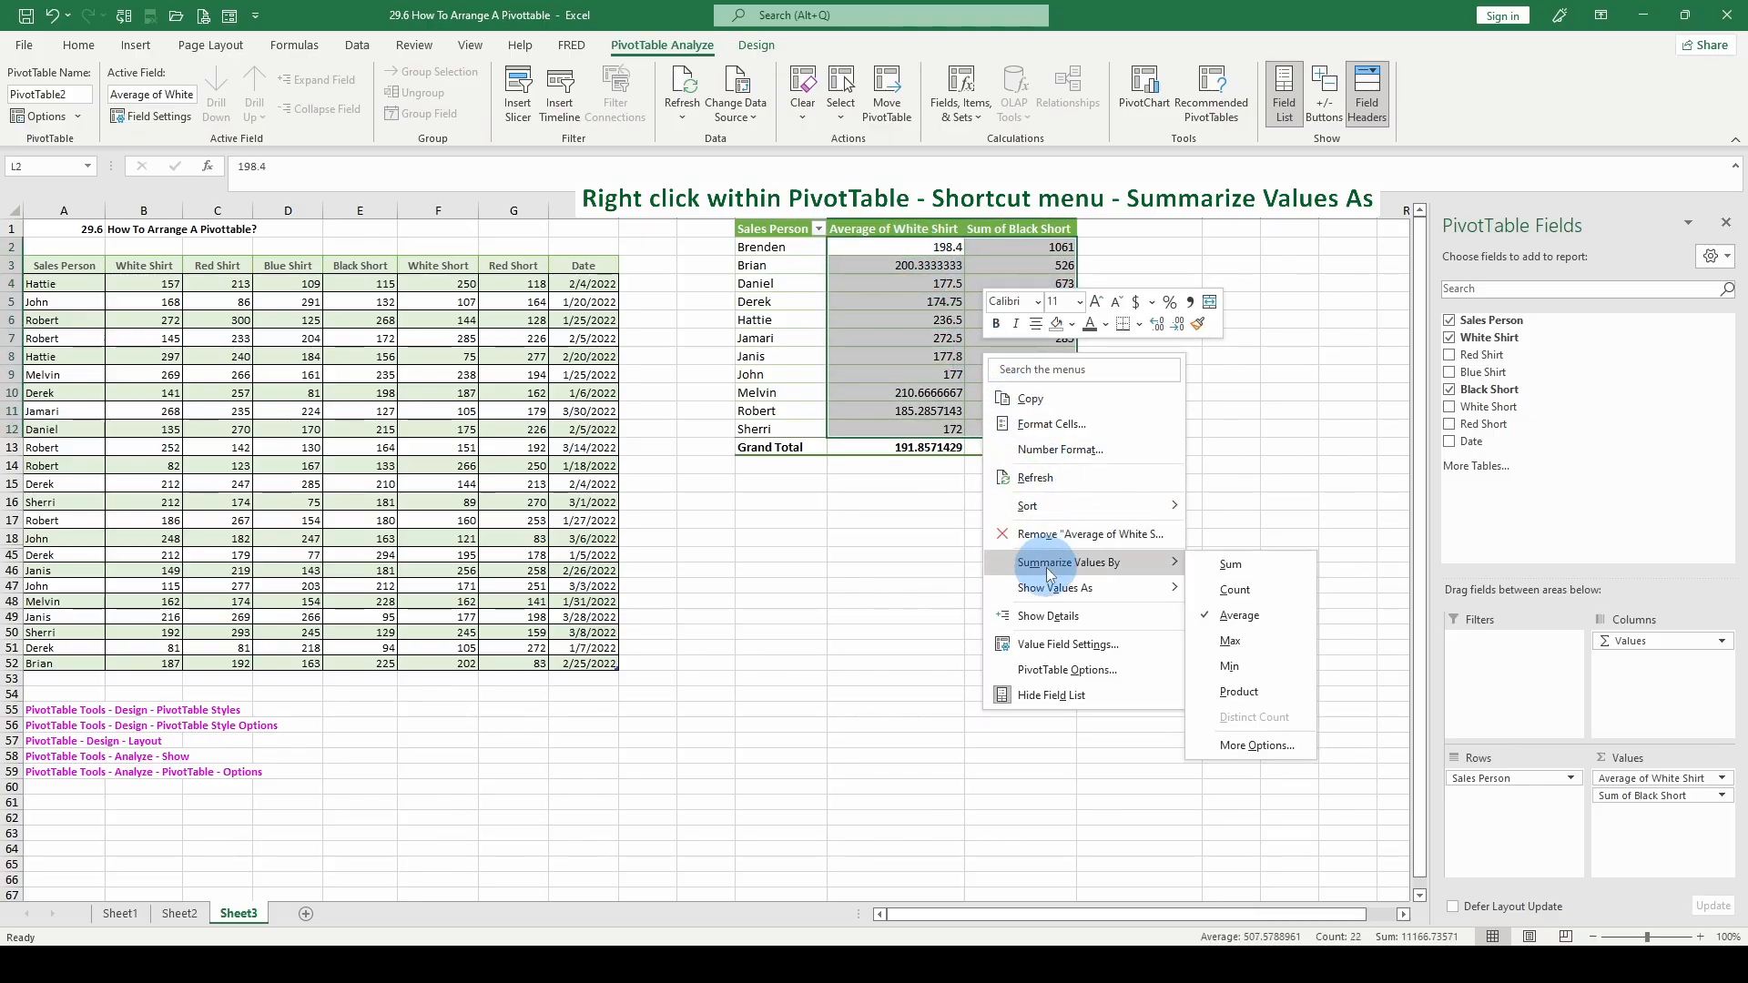
pyautogui.click(1267, 617)
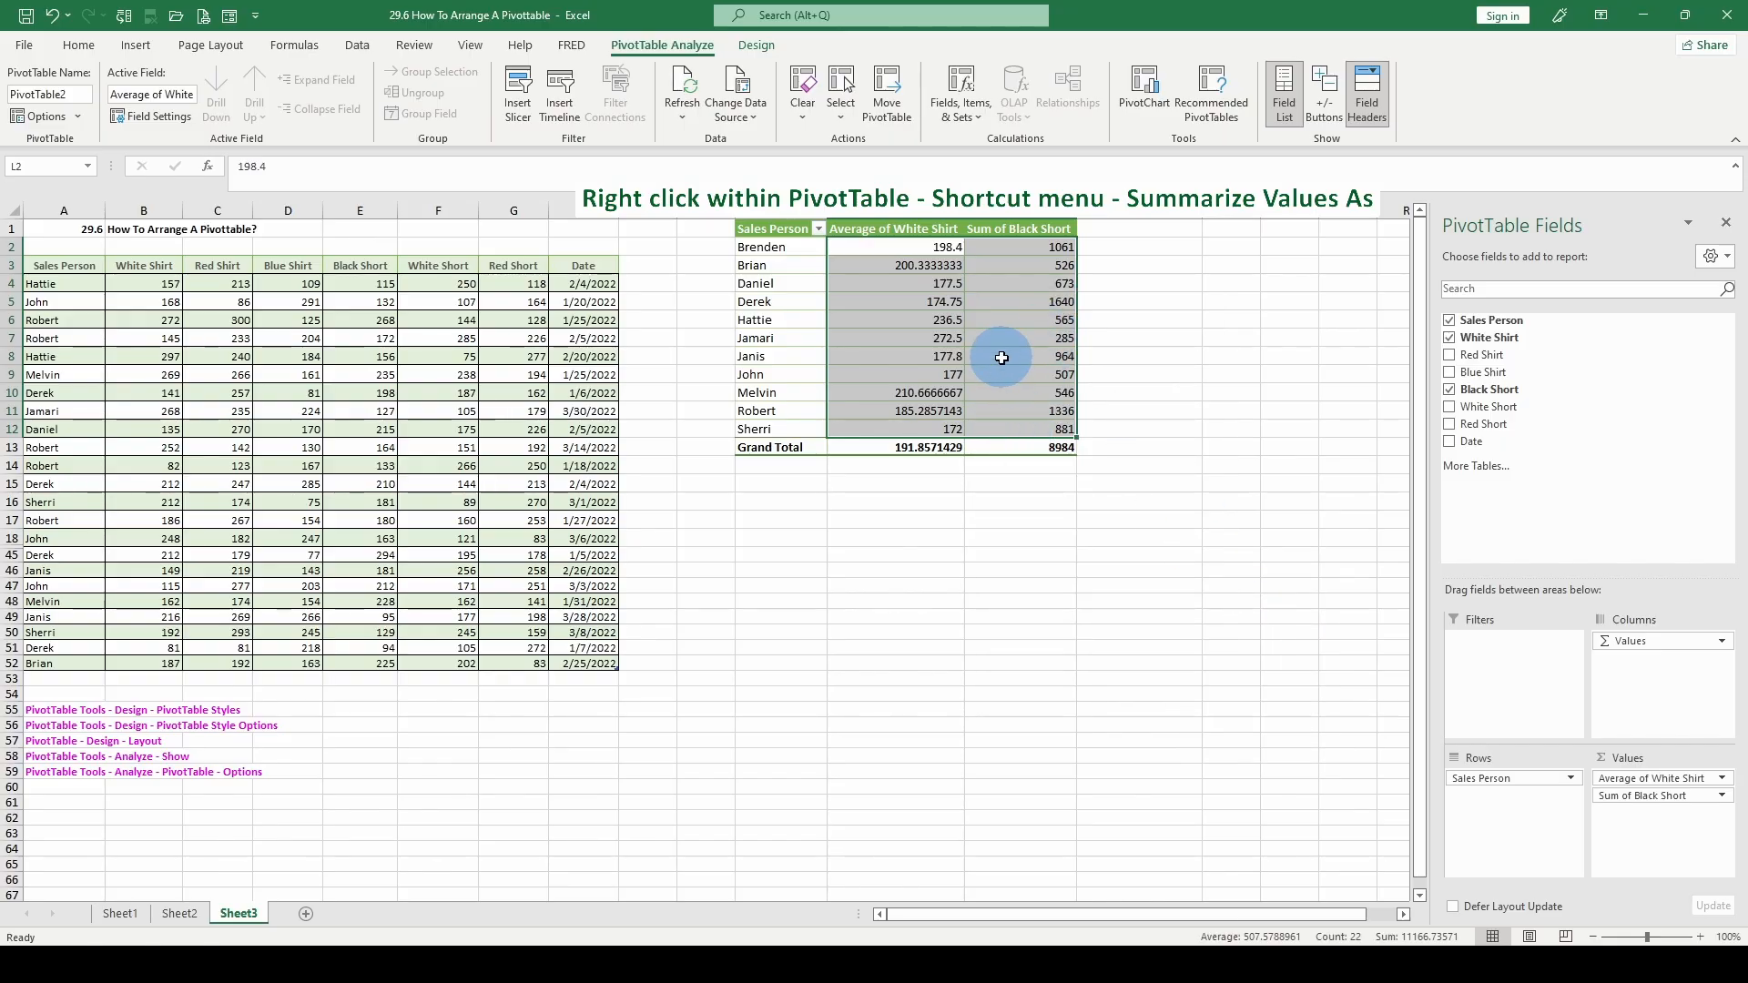
# - Undo the accidental removal of the White Shirt field and summarize its values by Sum
pyautogui.rightClick(985, 320)
pyautogui.click(1044, 508)
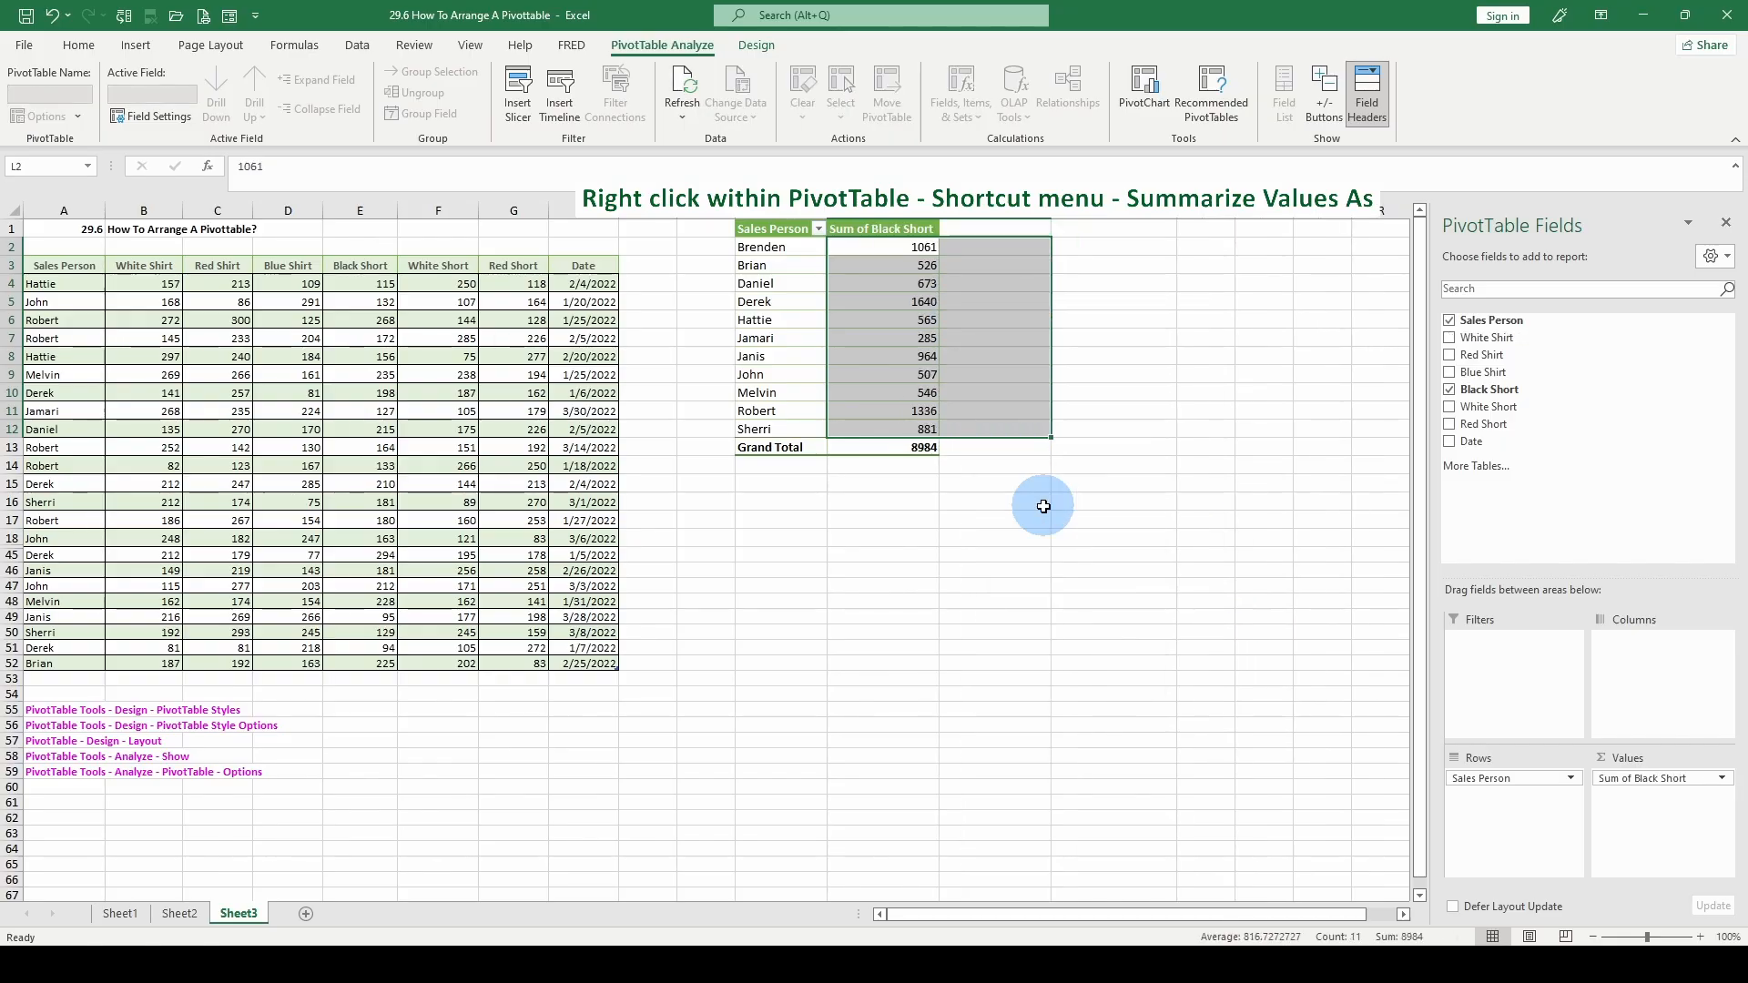
pyautogui.moveTo(1027, 529)
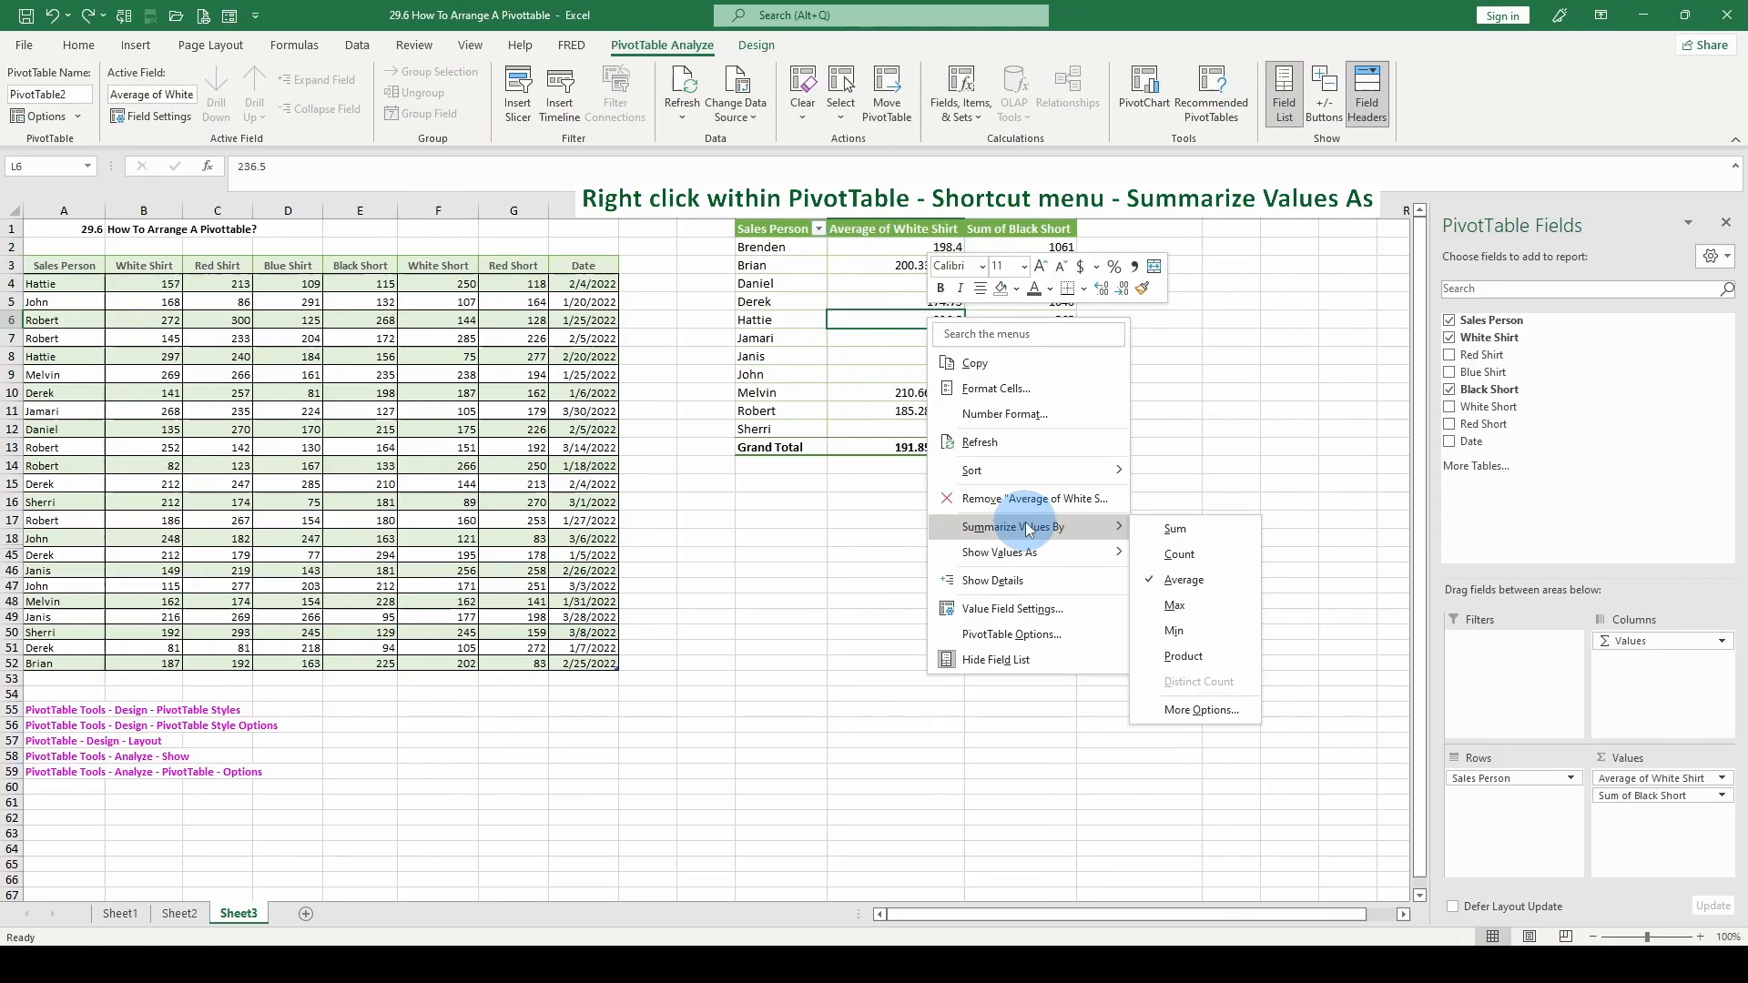
pyautogui.click(1158, 529)
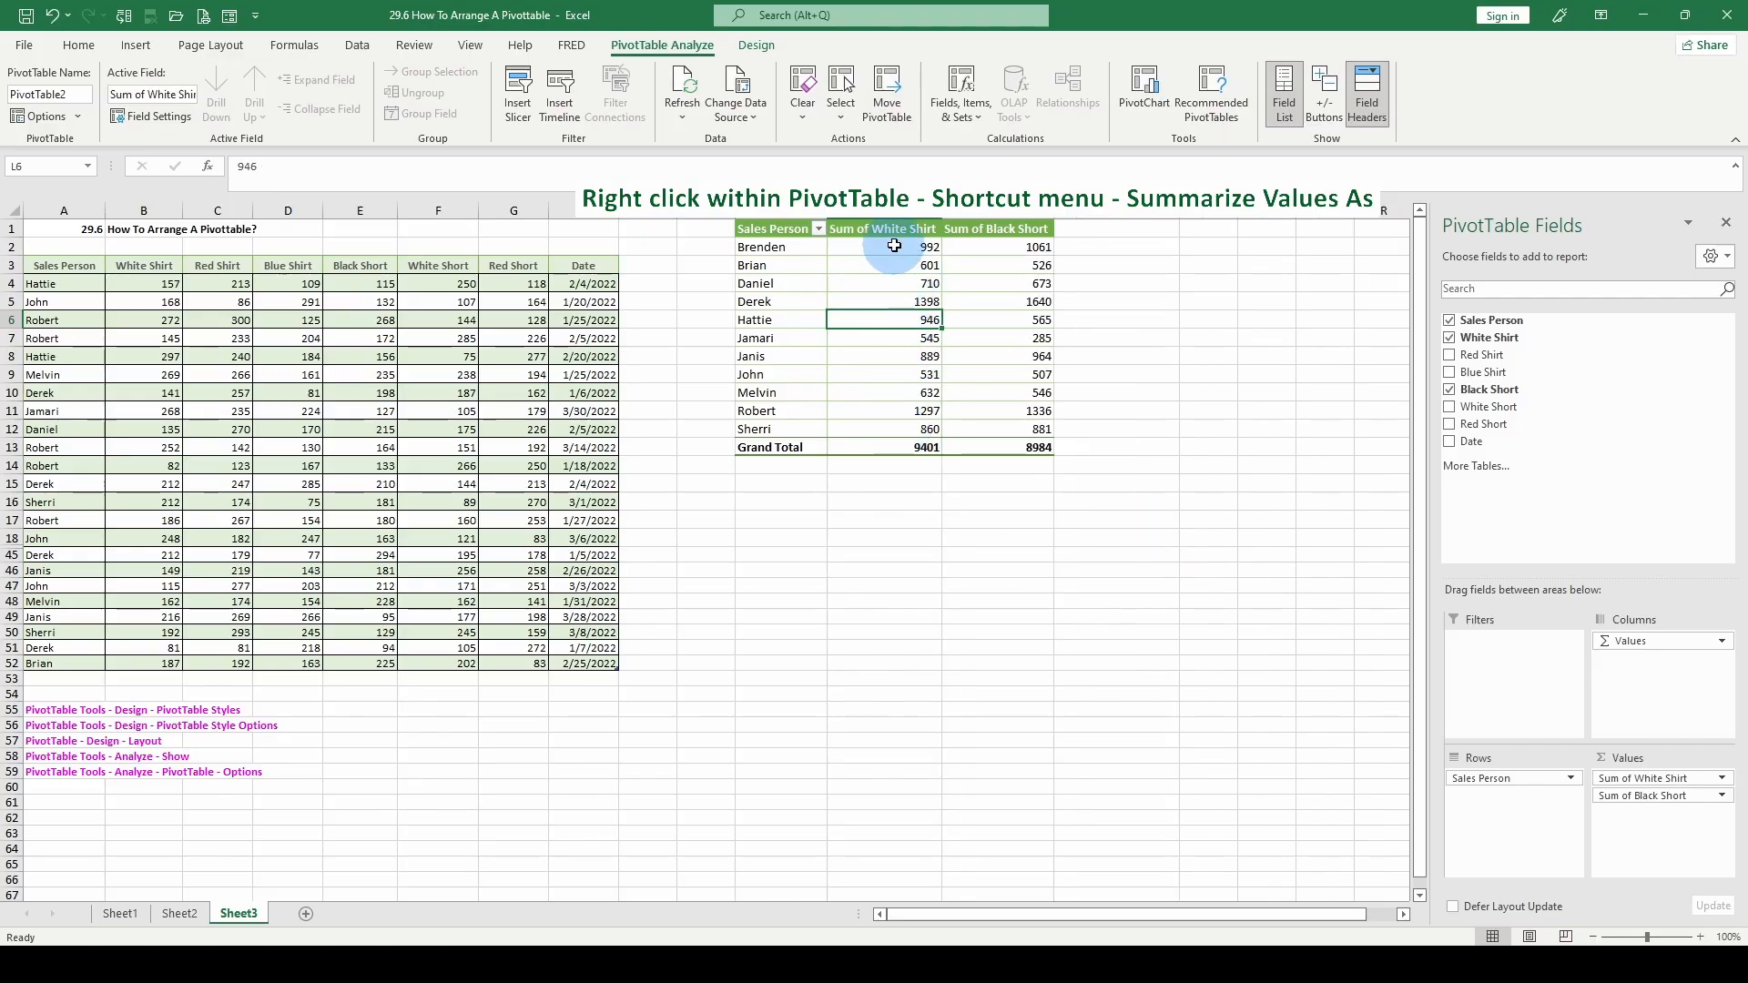
# - Select the values of both shirt columns again and try summarizing them together by Average
pyautogui.moveTo(895, 245); pyautogui.dragTo(991, 429)
pyautogui.rightClick(926, 309)
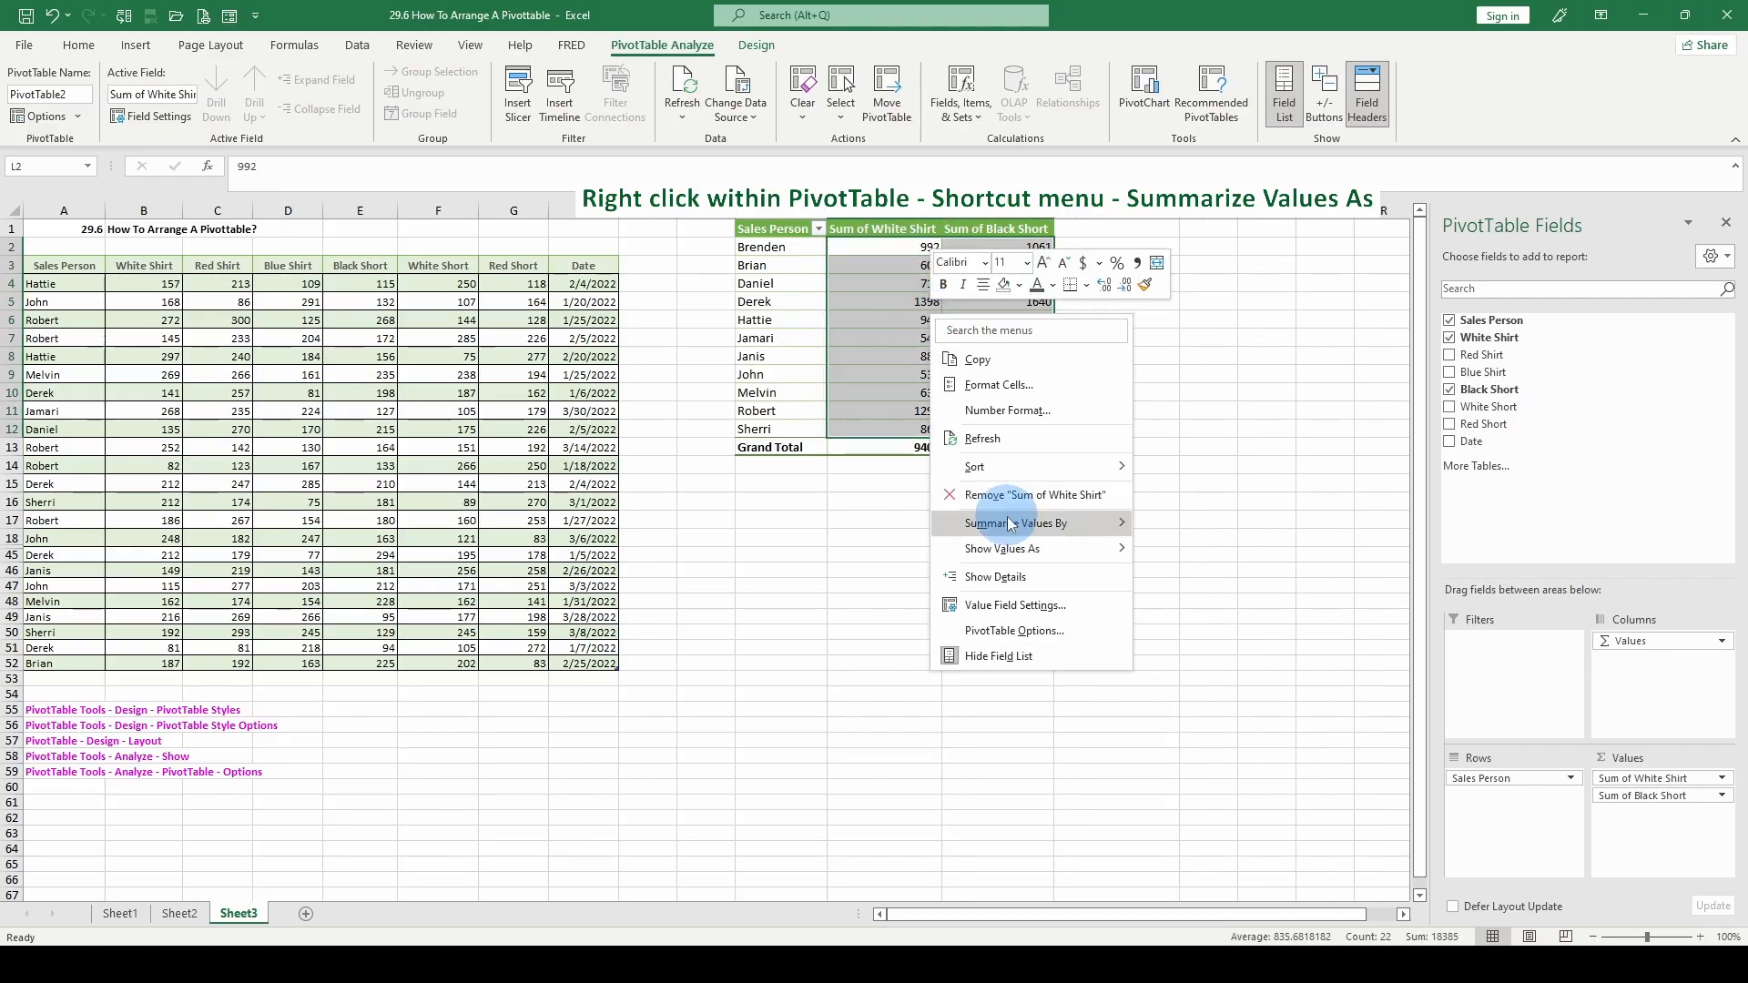
pyautogui.moveTo(1009, 523)
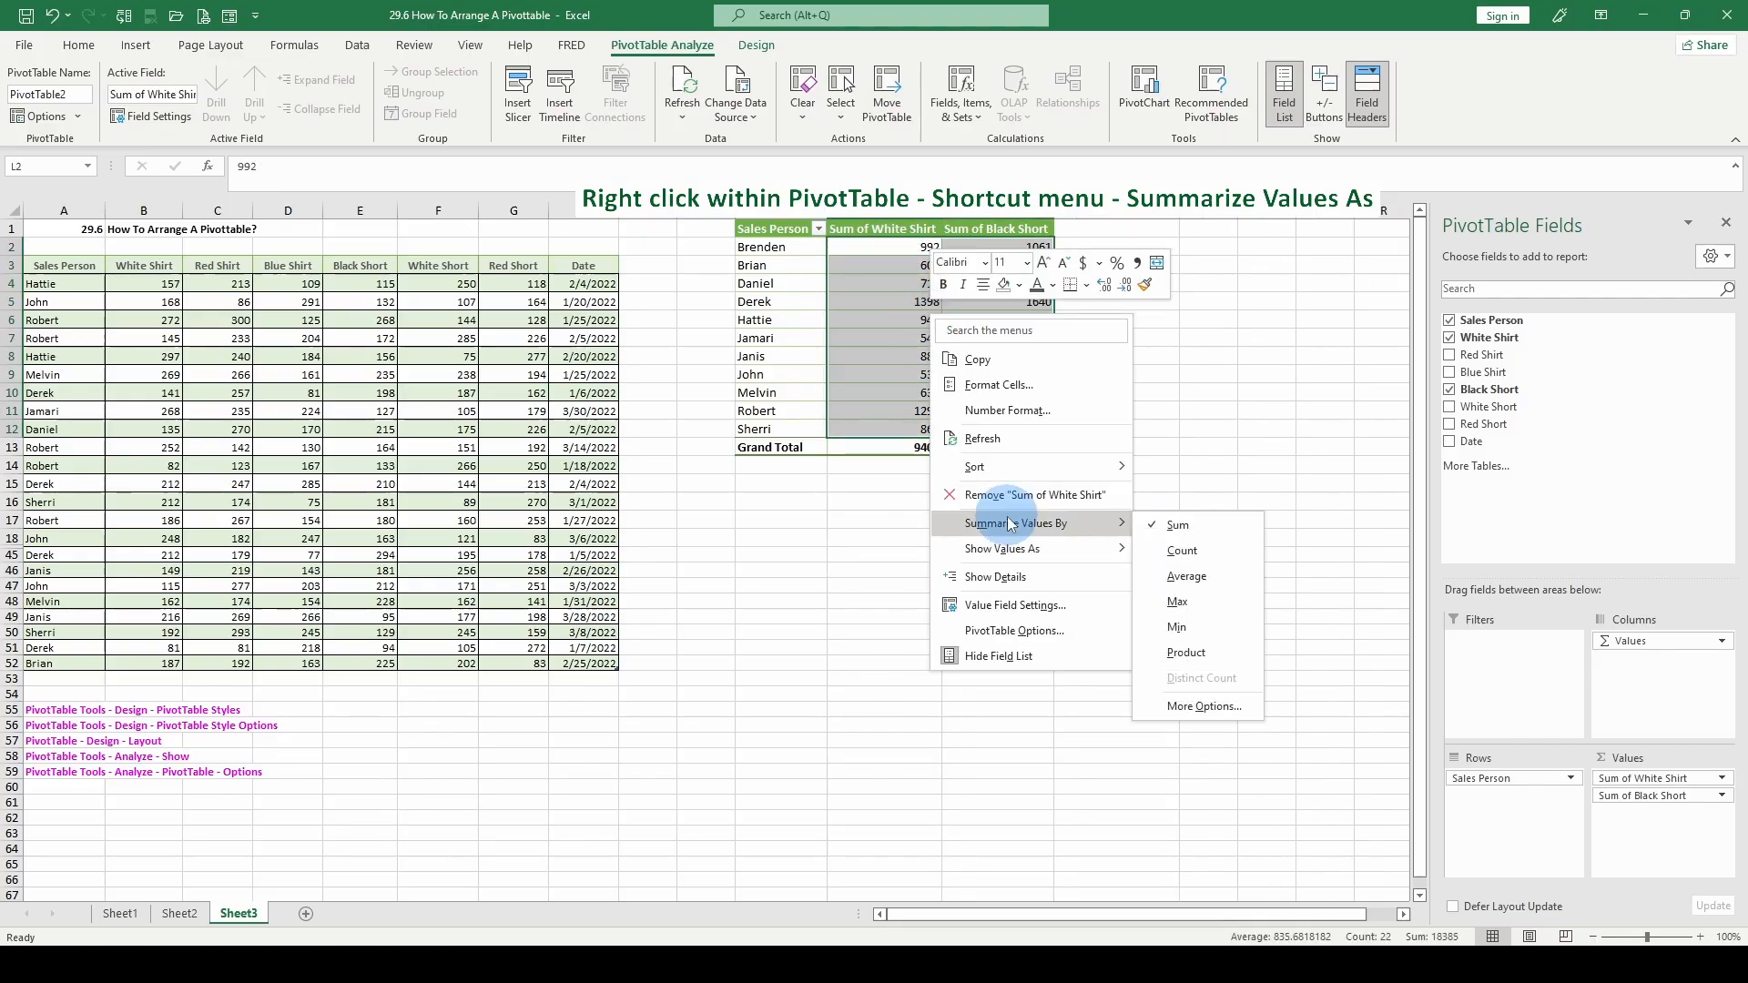
pyautogui.click(1188, 578)
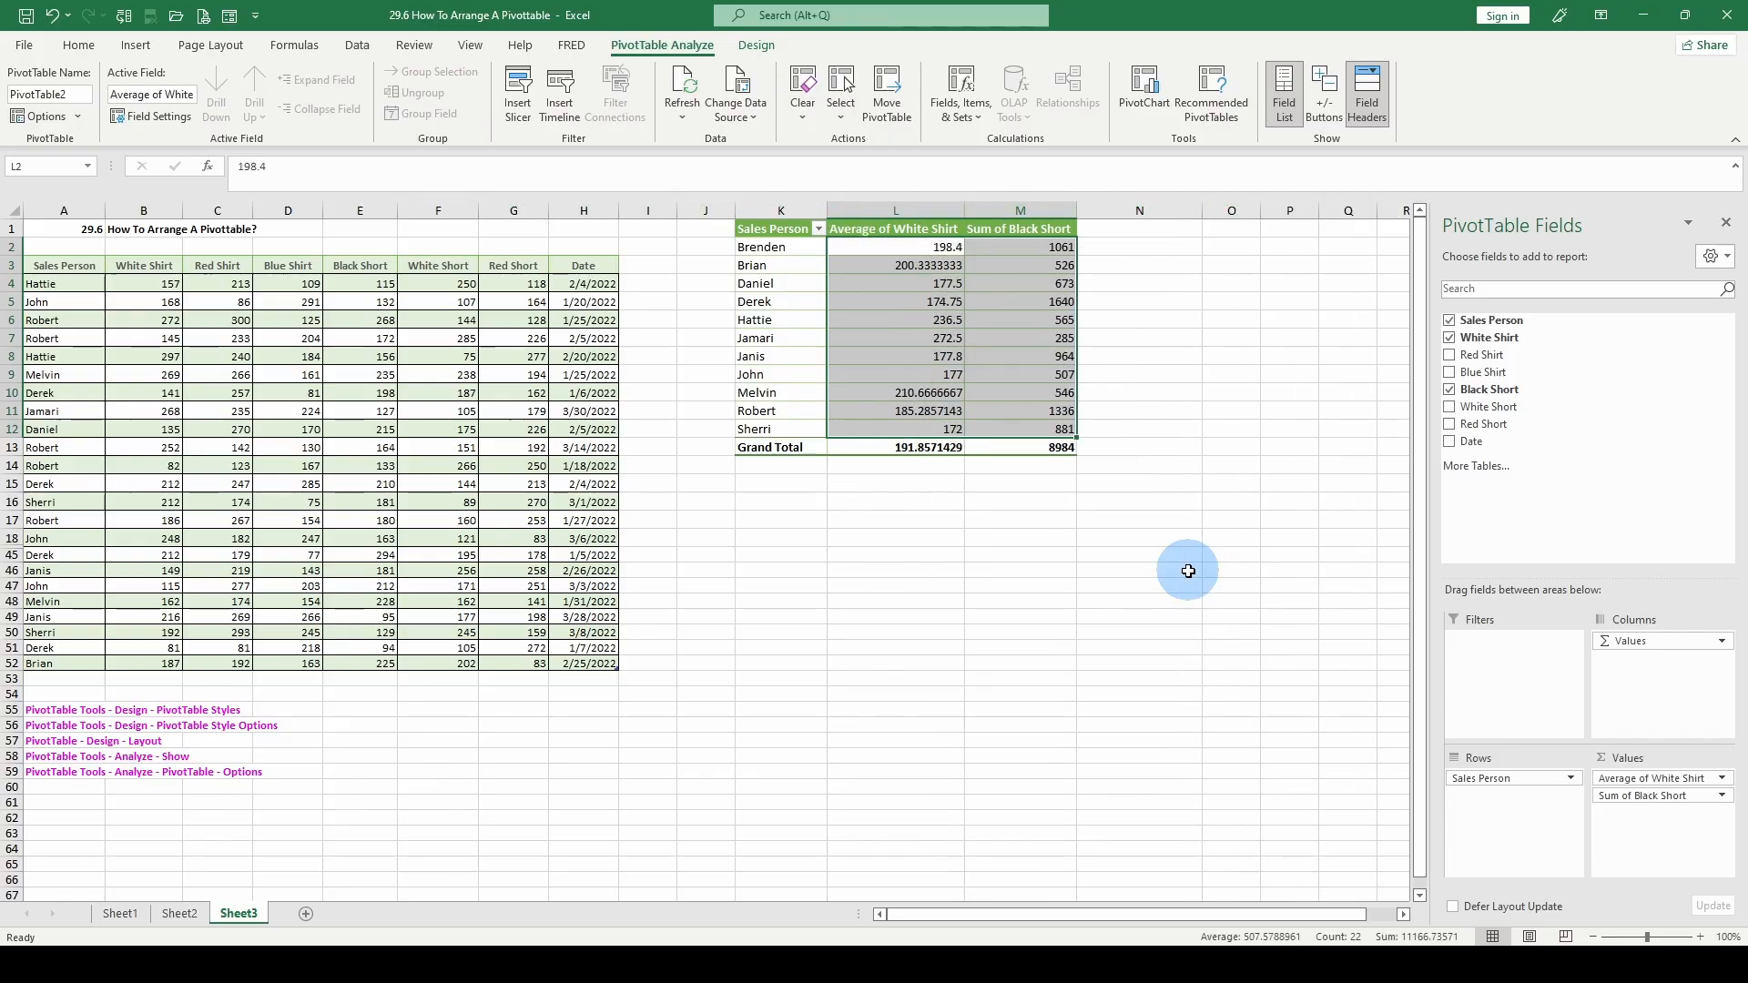
# - Return the White Shirt column's summary to Sum
pyautogui.rightClick(936, 310)
pyautogui.moveTo(1011, 524)
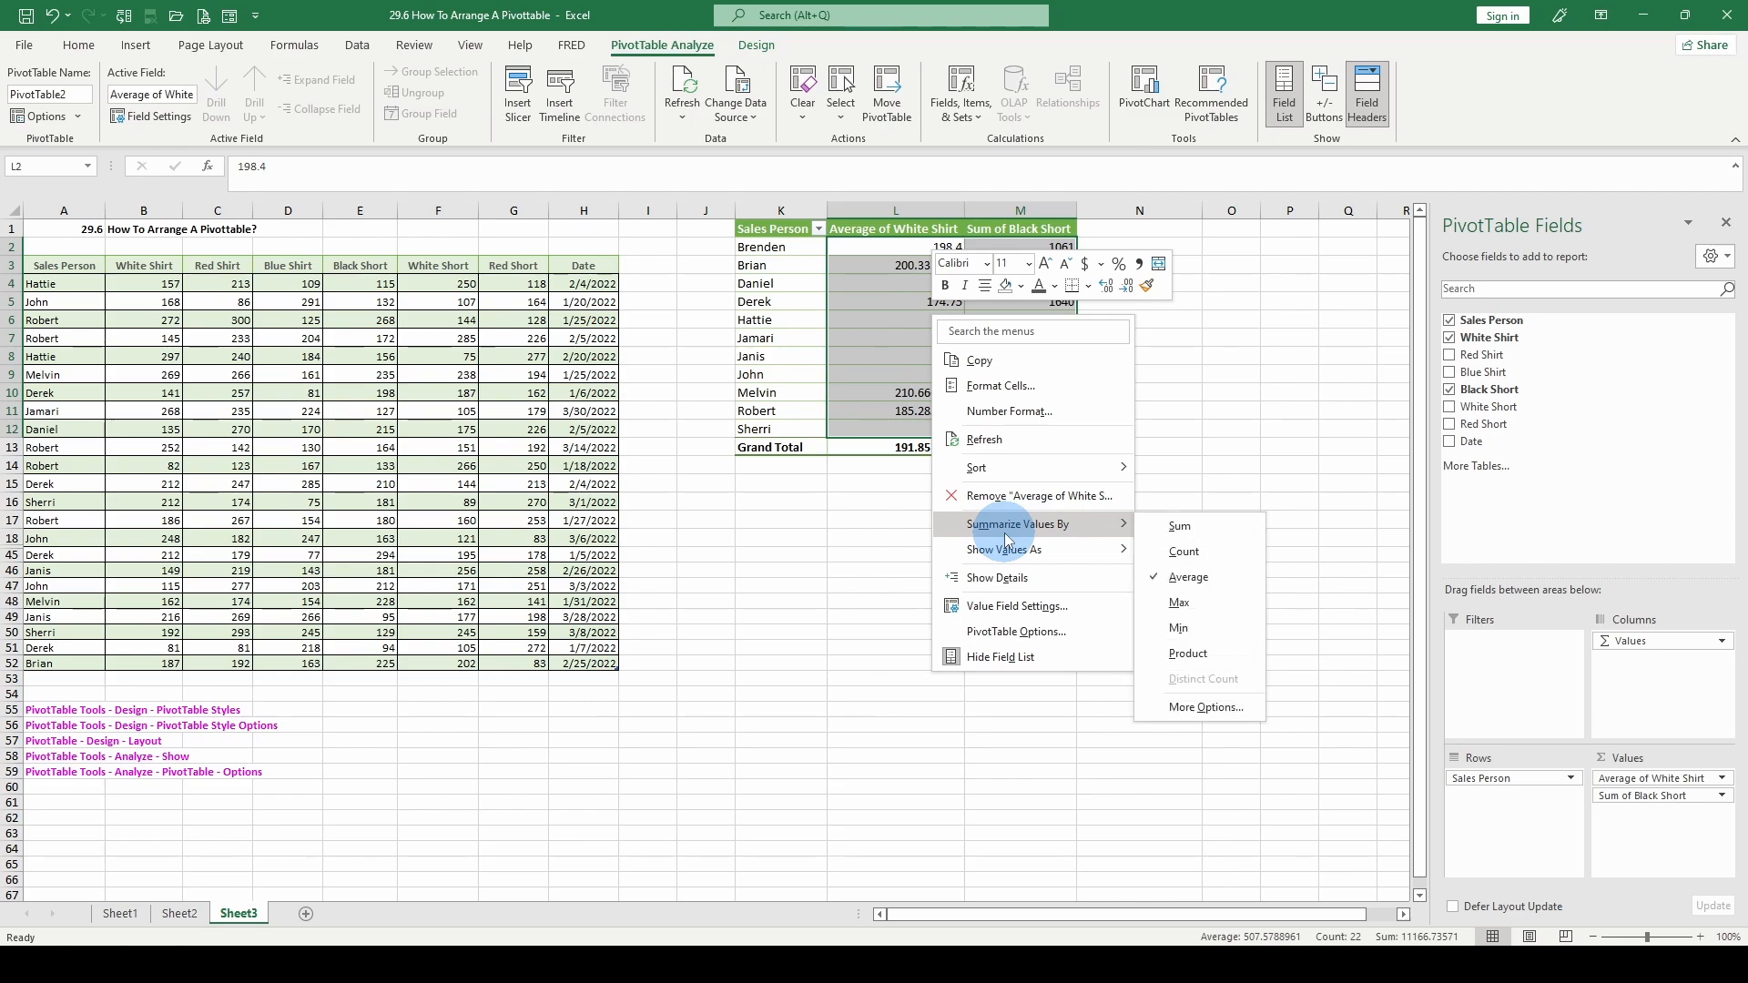
pyautogui.click(1172, 526)
# - Summarize the Black Short values by Average
pyautogui.moveTo(1002, 247); pyautogui.dragTo(1024, 433)
pyautogui.click(1037, 336)
pyautogui.rightClick(1036, 337)
pyautogui.moveTo(1047, 547)
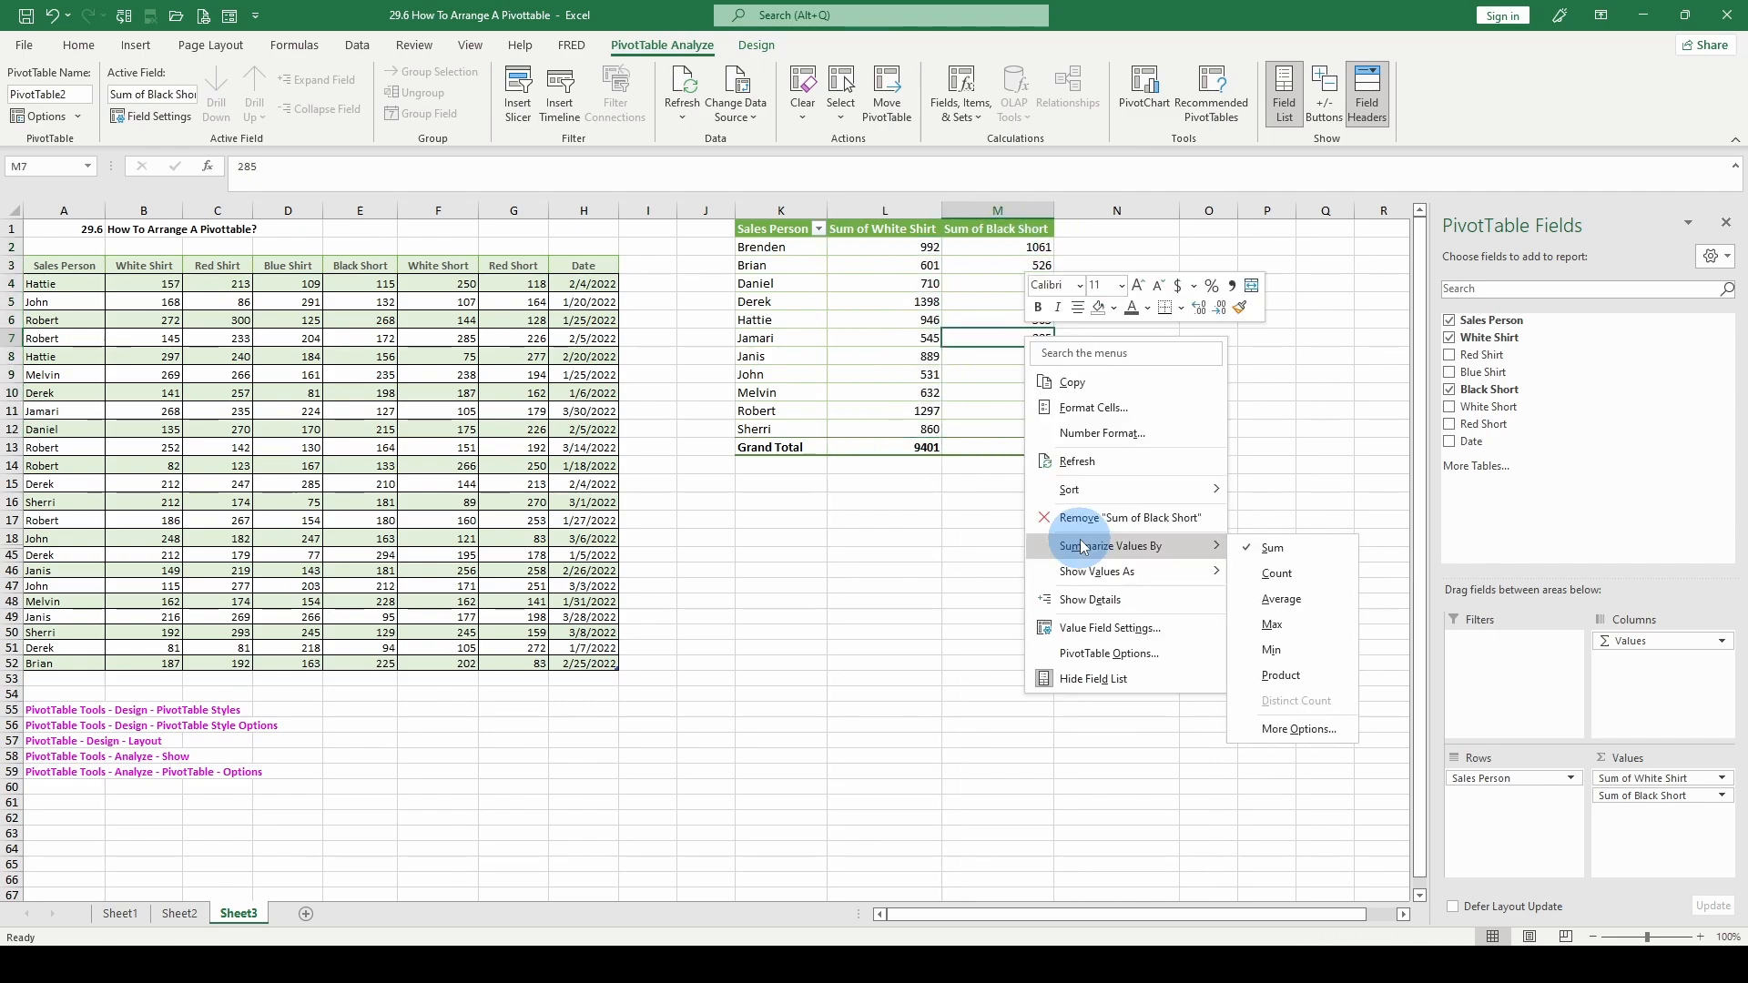
pyautogui.click(1309, 607)
# - Summarize the Black Short values by Count, followed by Max
pyautogui.rightClick(1034, 303)
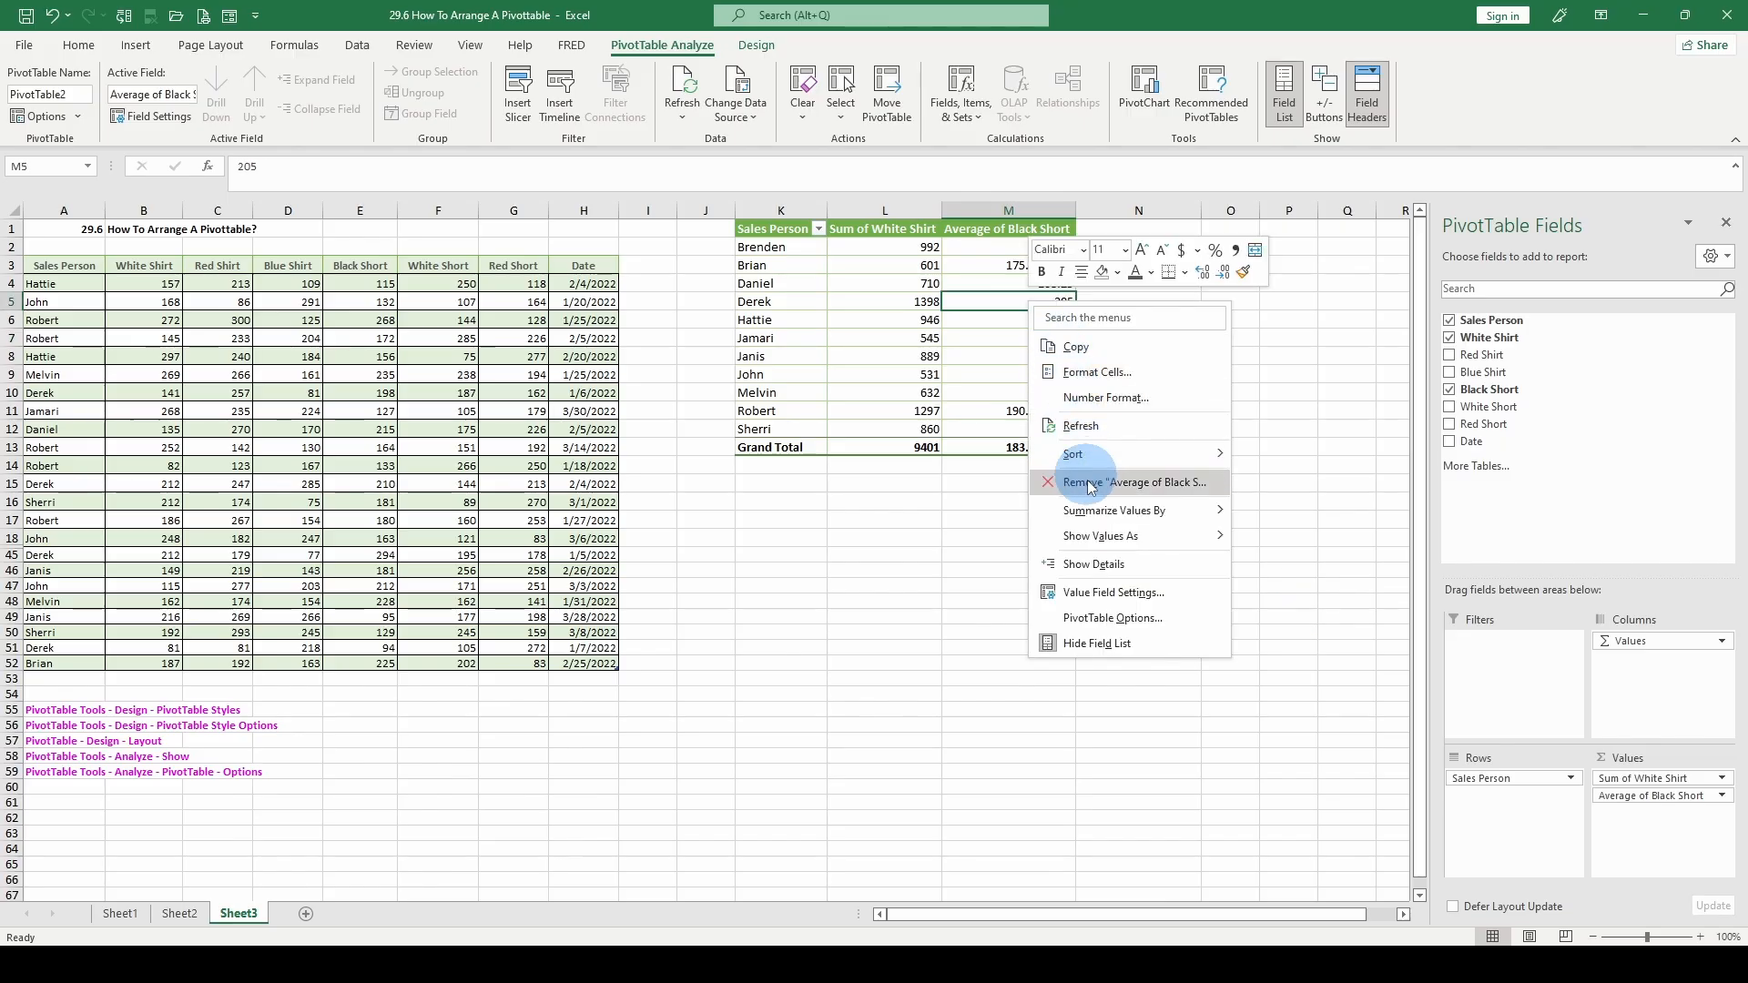
pyautogui.moveTo(1147, 510)
pyautogui.click(1240, 591)
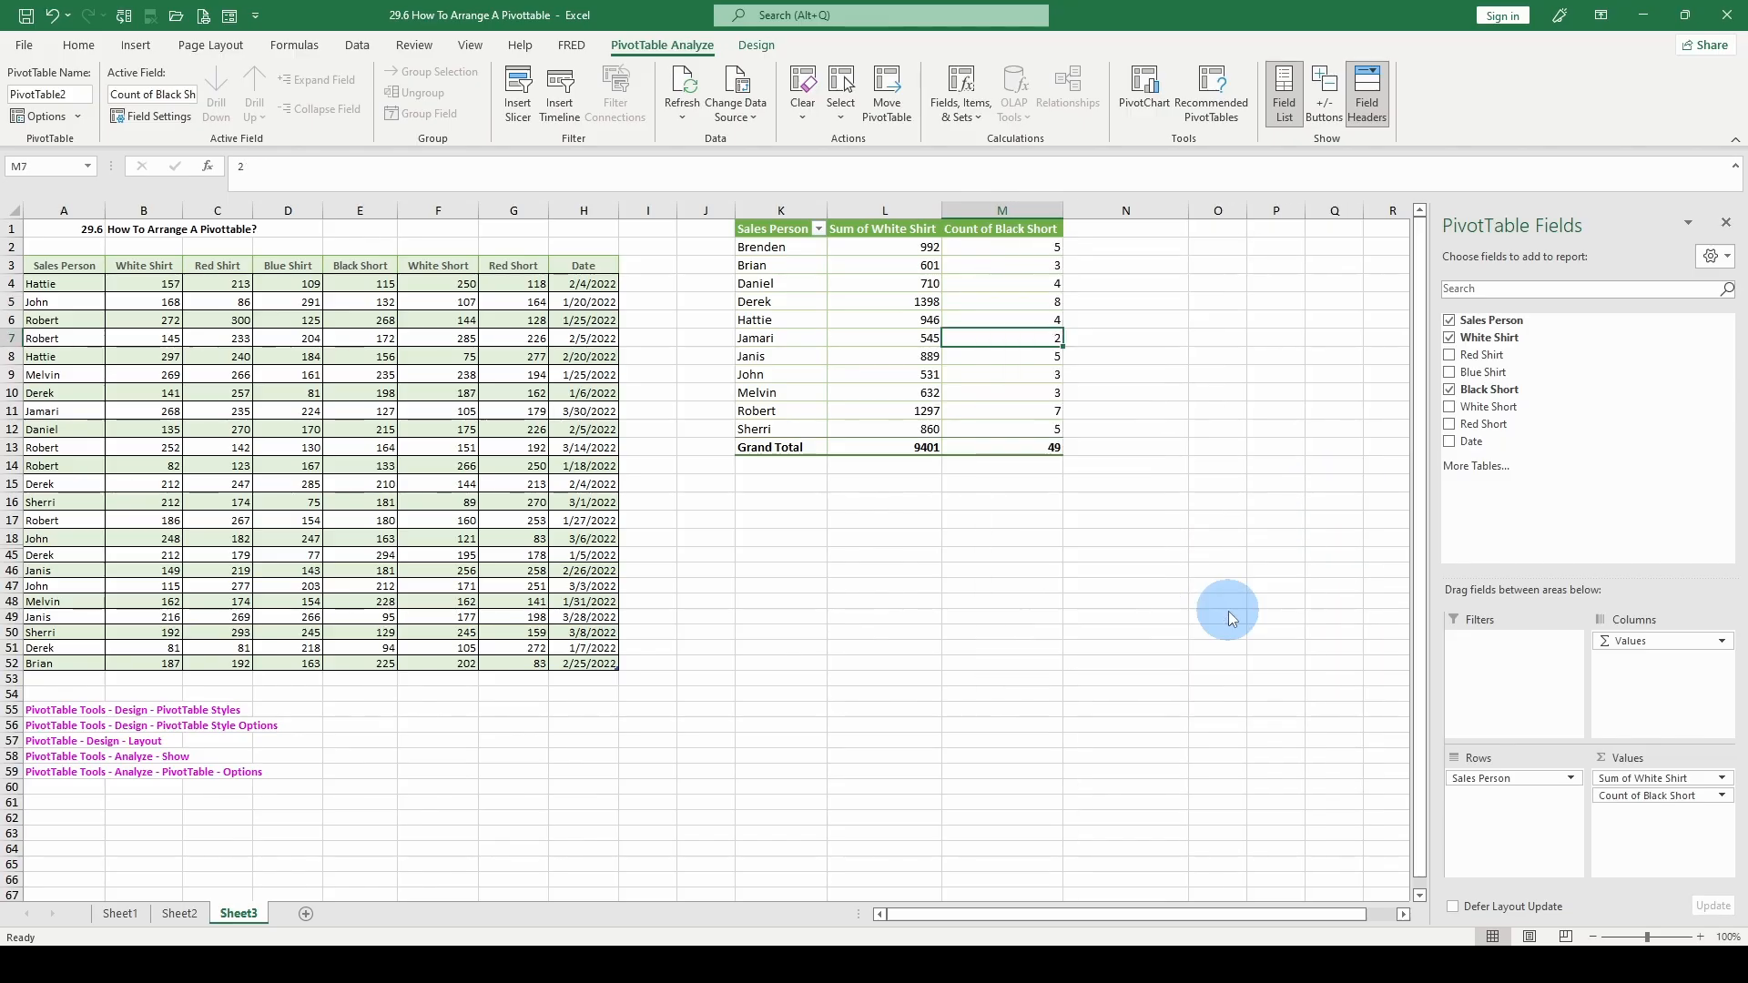
pyautogui.rightClick(990, 265)
# - Return the Black Short column's summary to Sum
pyautogui.rightClick(956, 340)
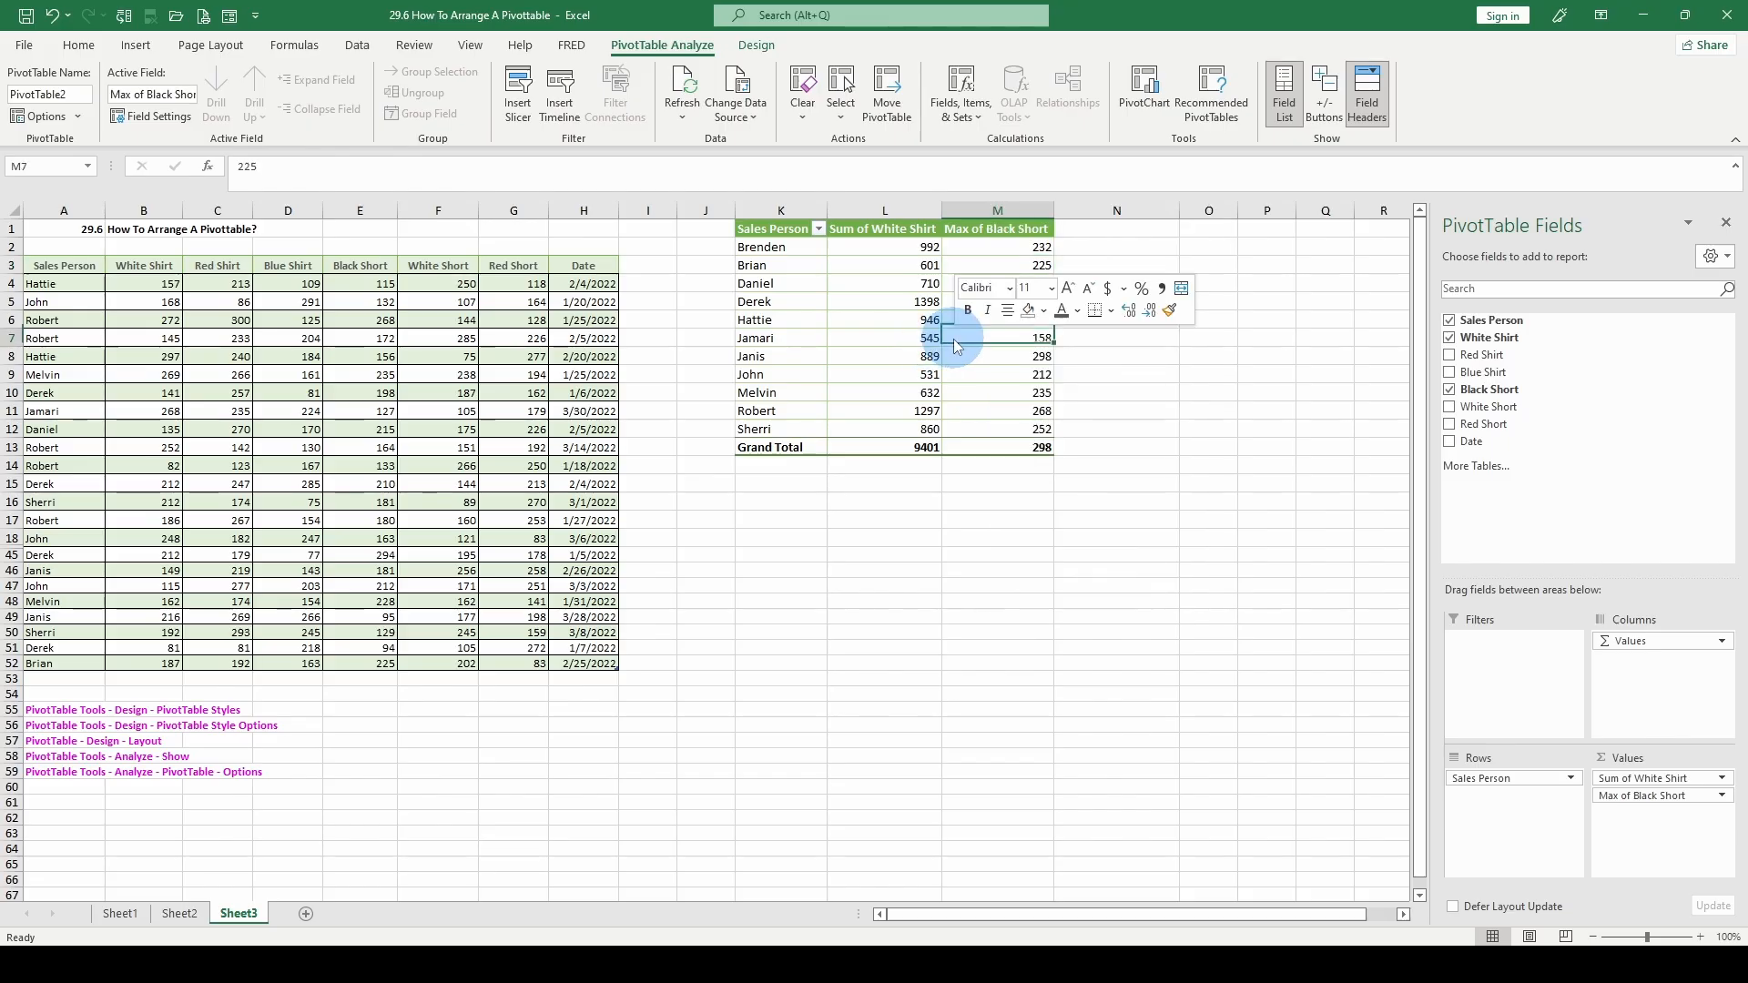
pyautogui.moveTo(1056, 574)
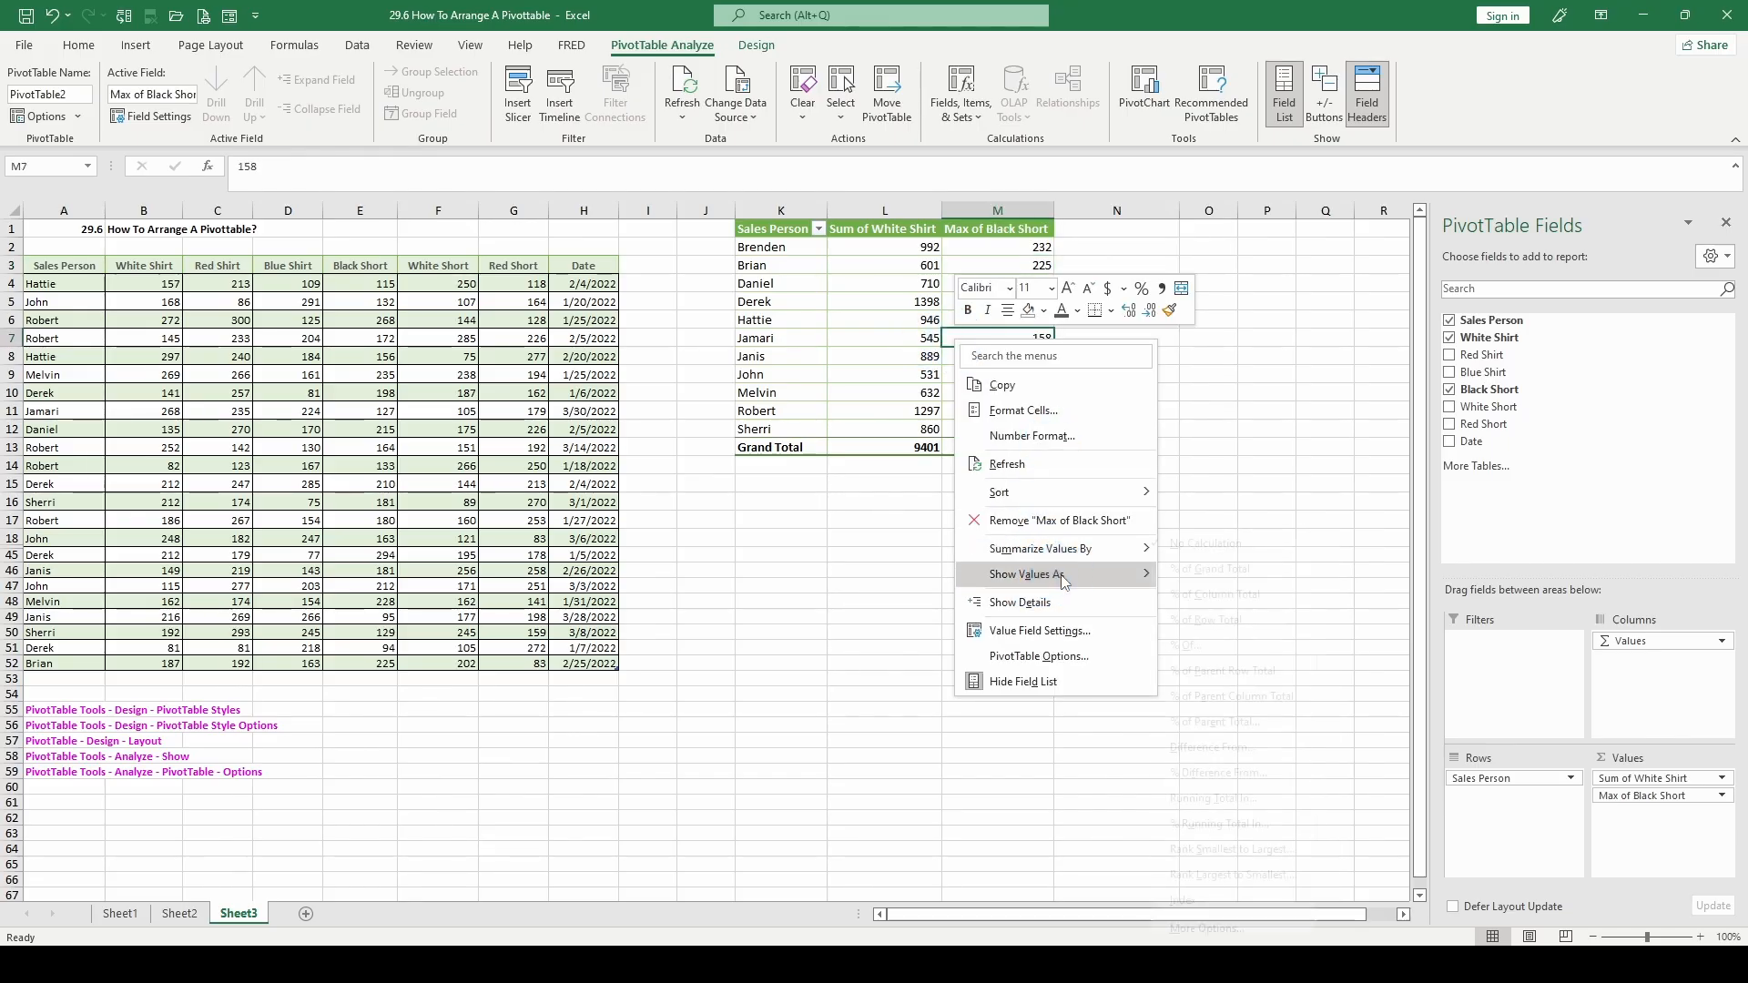
# - Examine the value display, summary and sort options for White Shirt and the sort and filter choices of the Sales Person field
pyautogui.rightClick(895, 360)
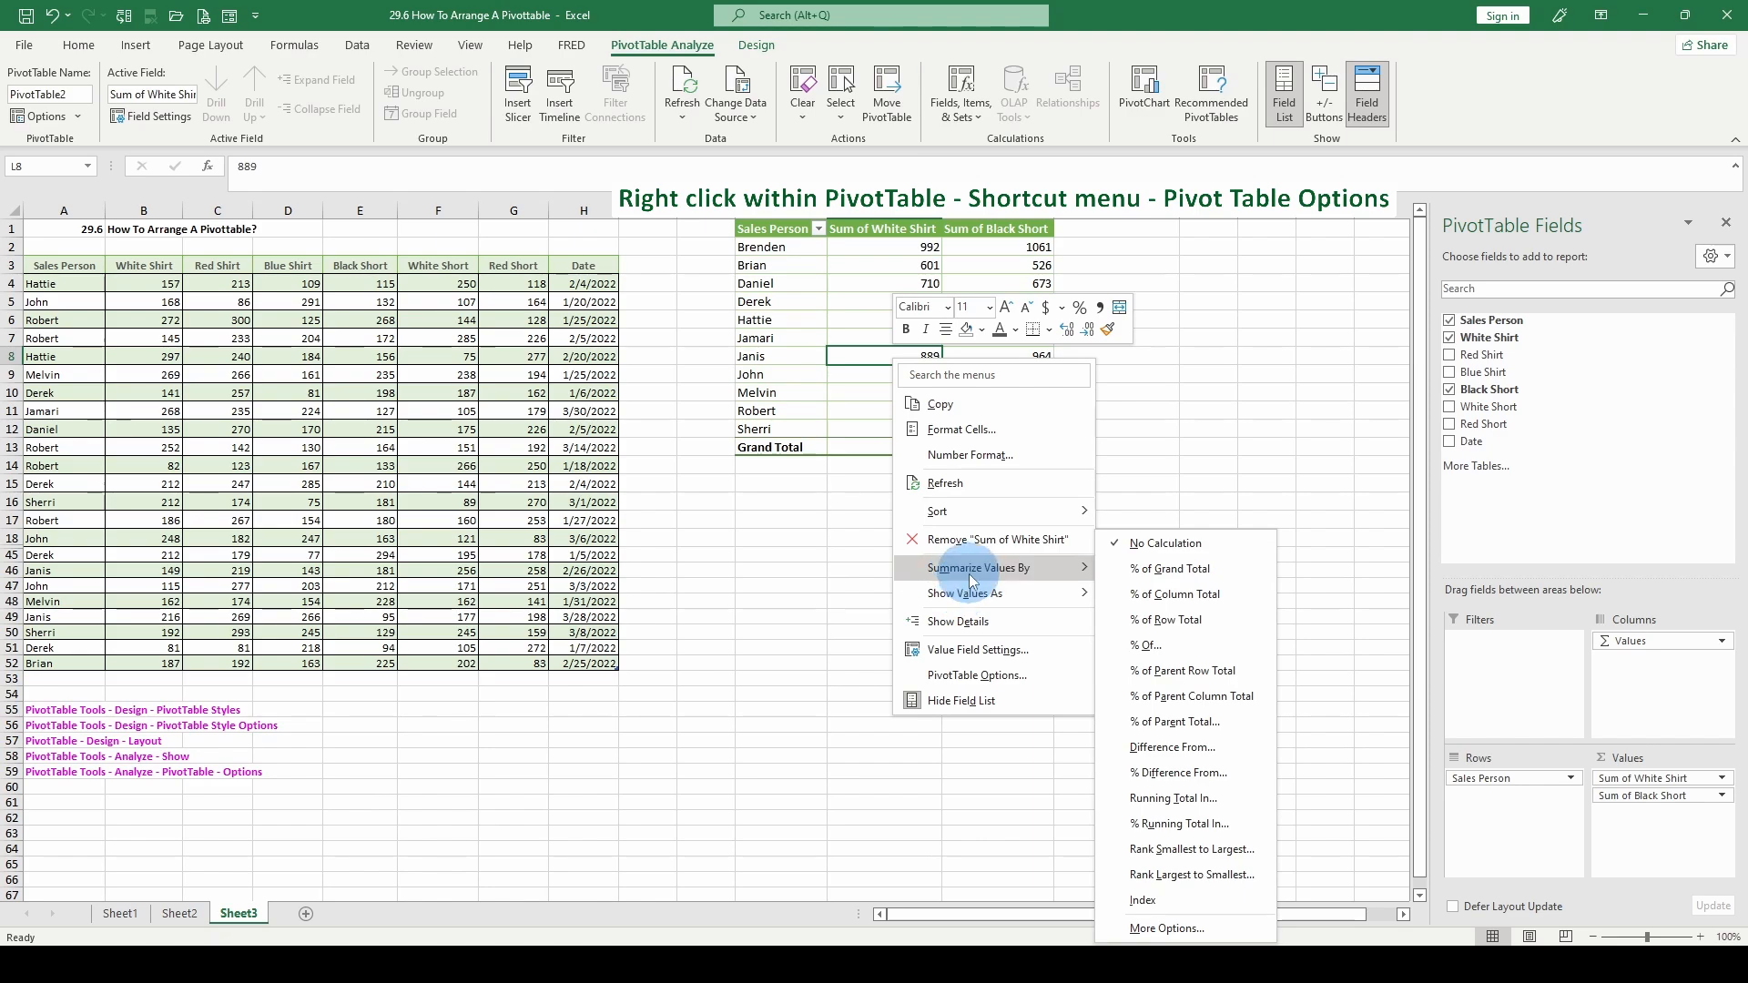
pyautogui.moveTo(963, 566)
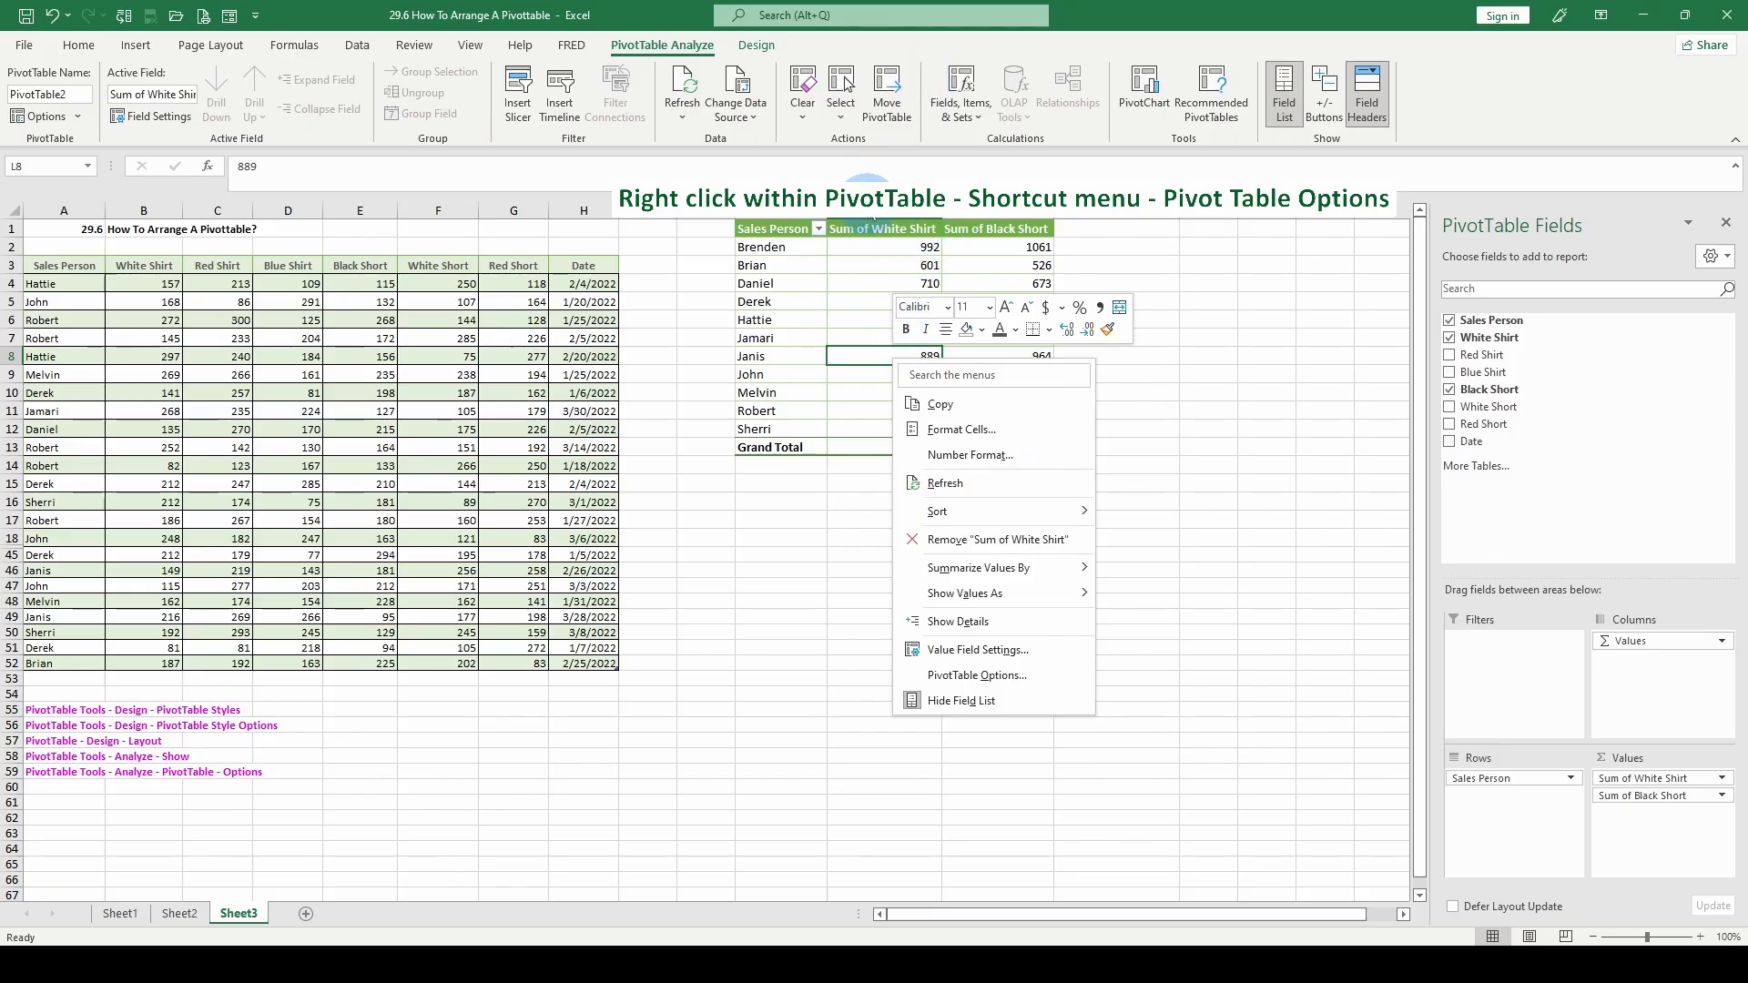
pyautogui.moveTo(969, 523)
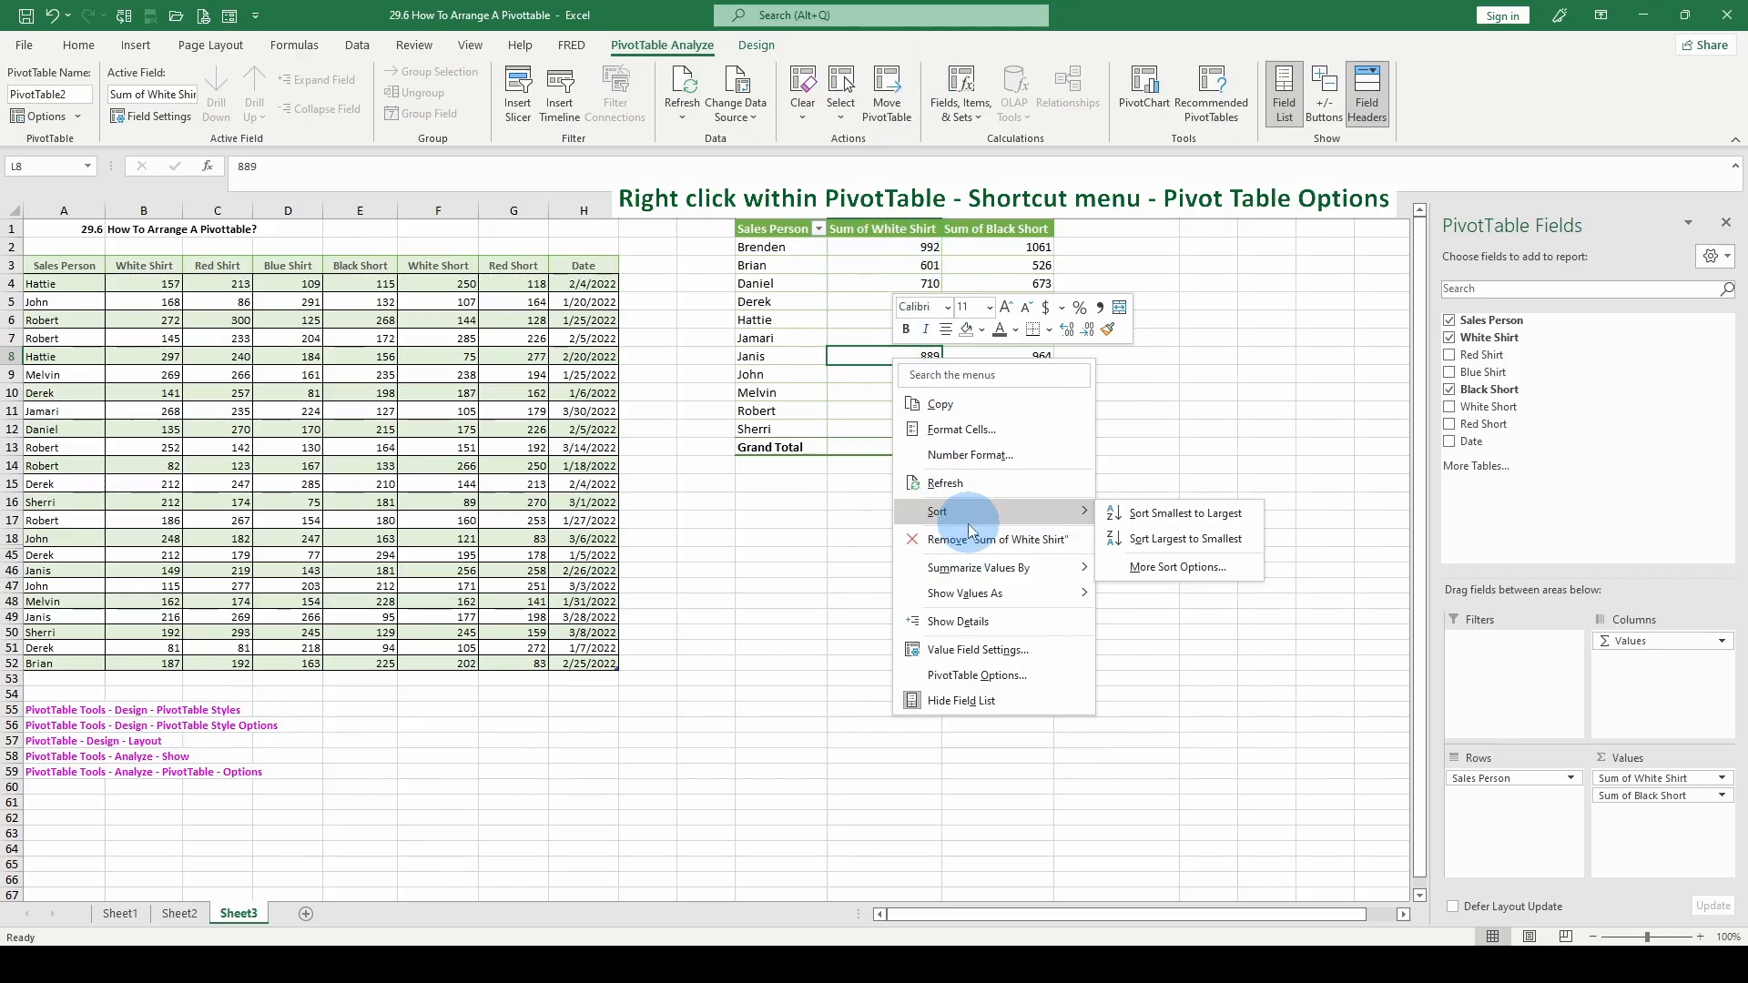
pyautogui.click(818, 229)
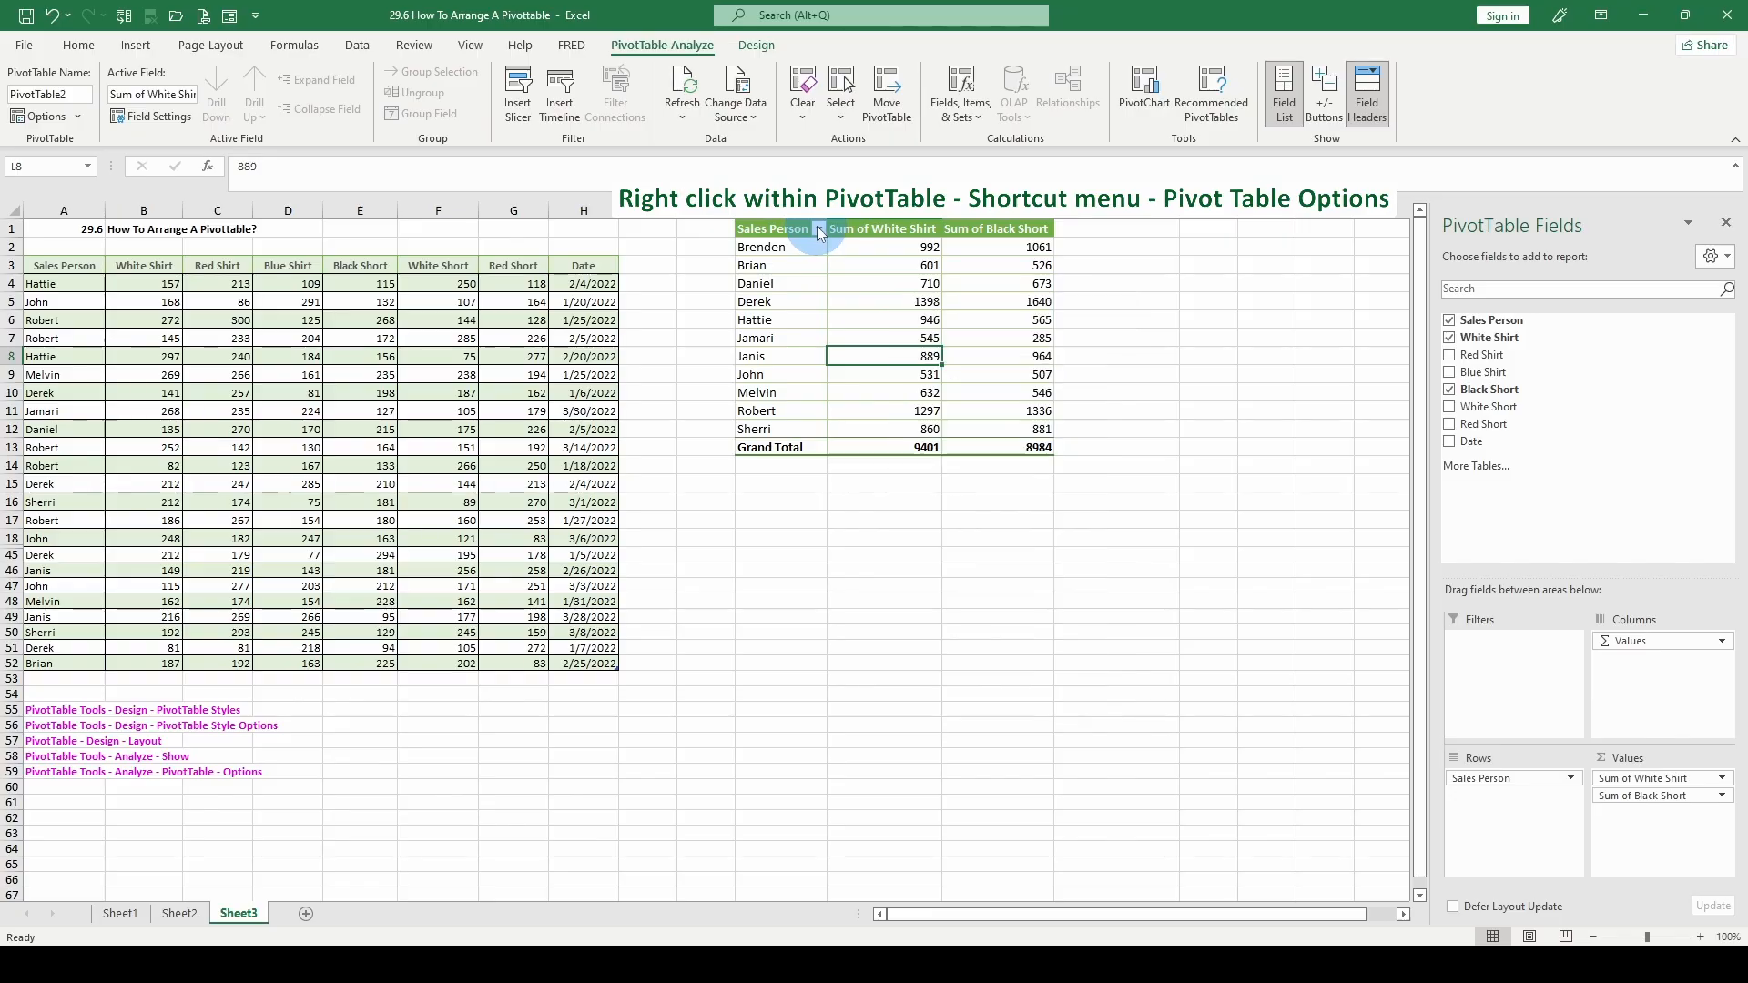
pyautogui.click(817, 229)
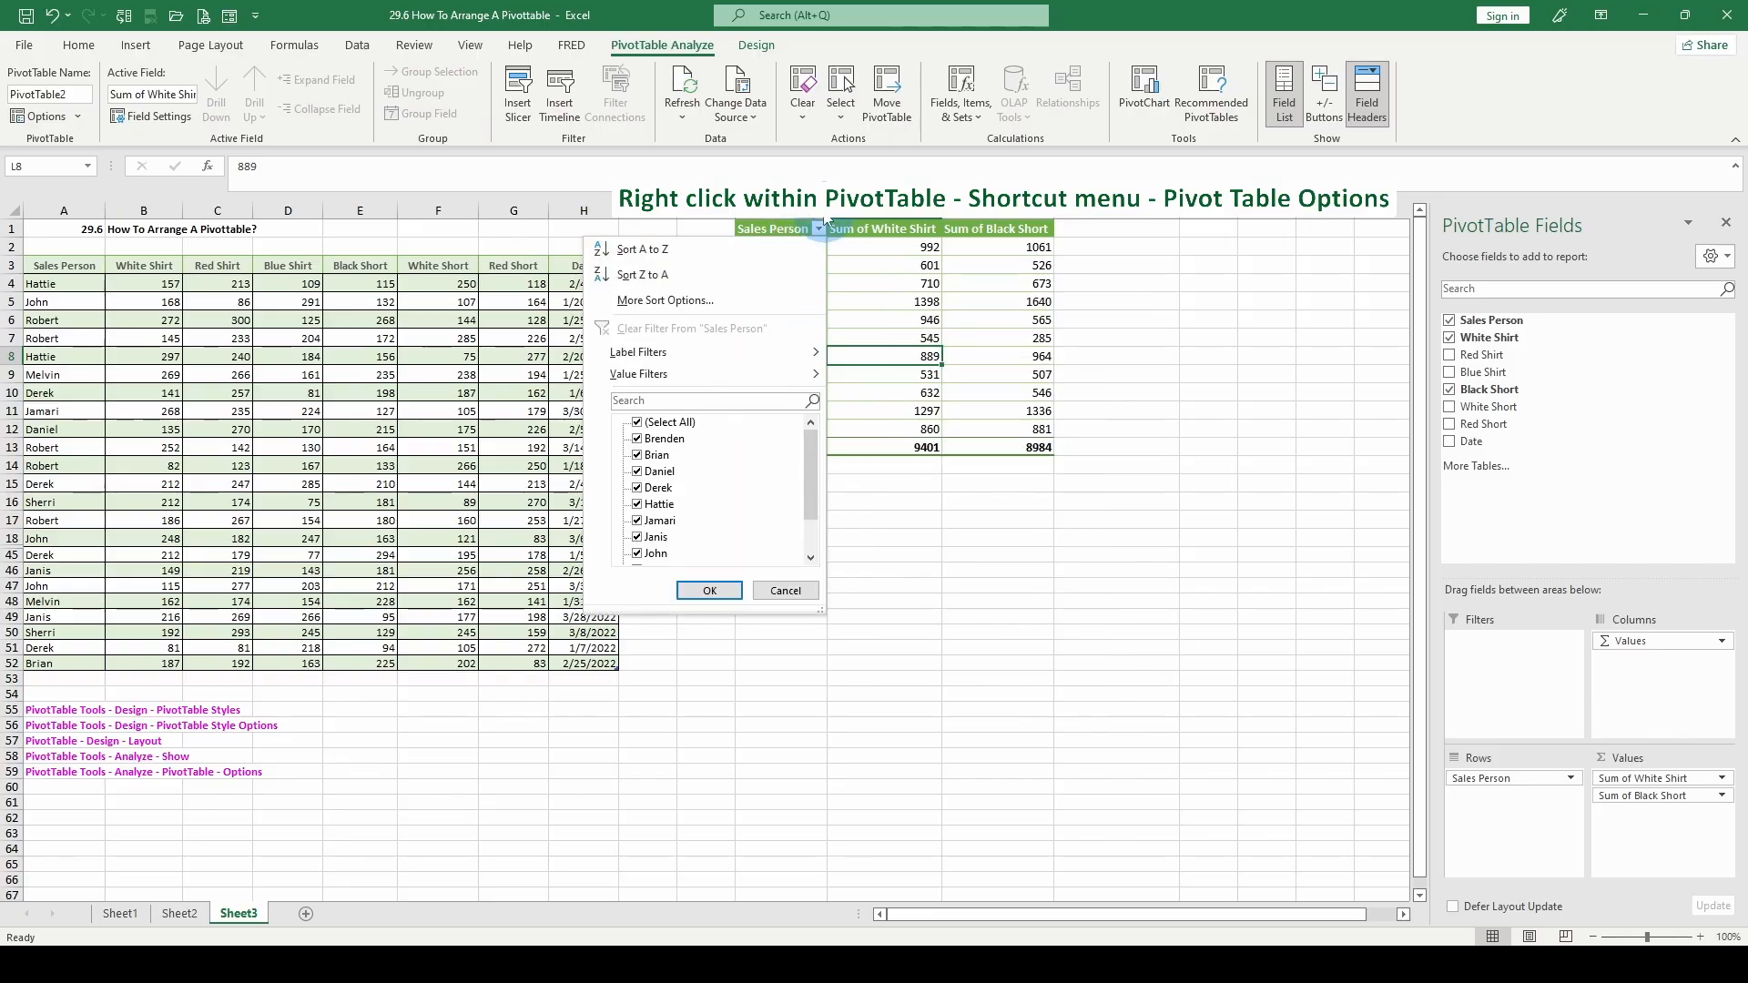
pyautogui.click(709, 590)
# - Refresh the PivotTable's data
pyautogui.rightClick(893, 307)
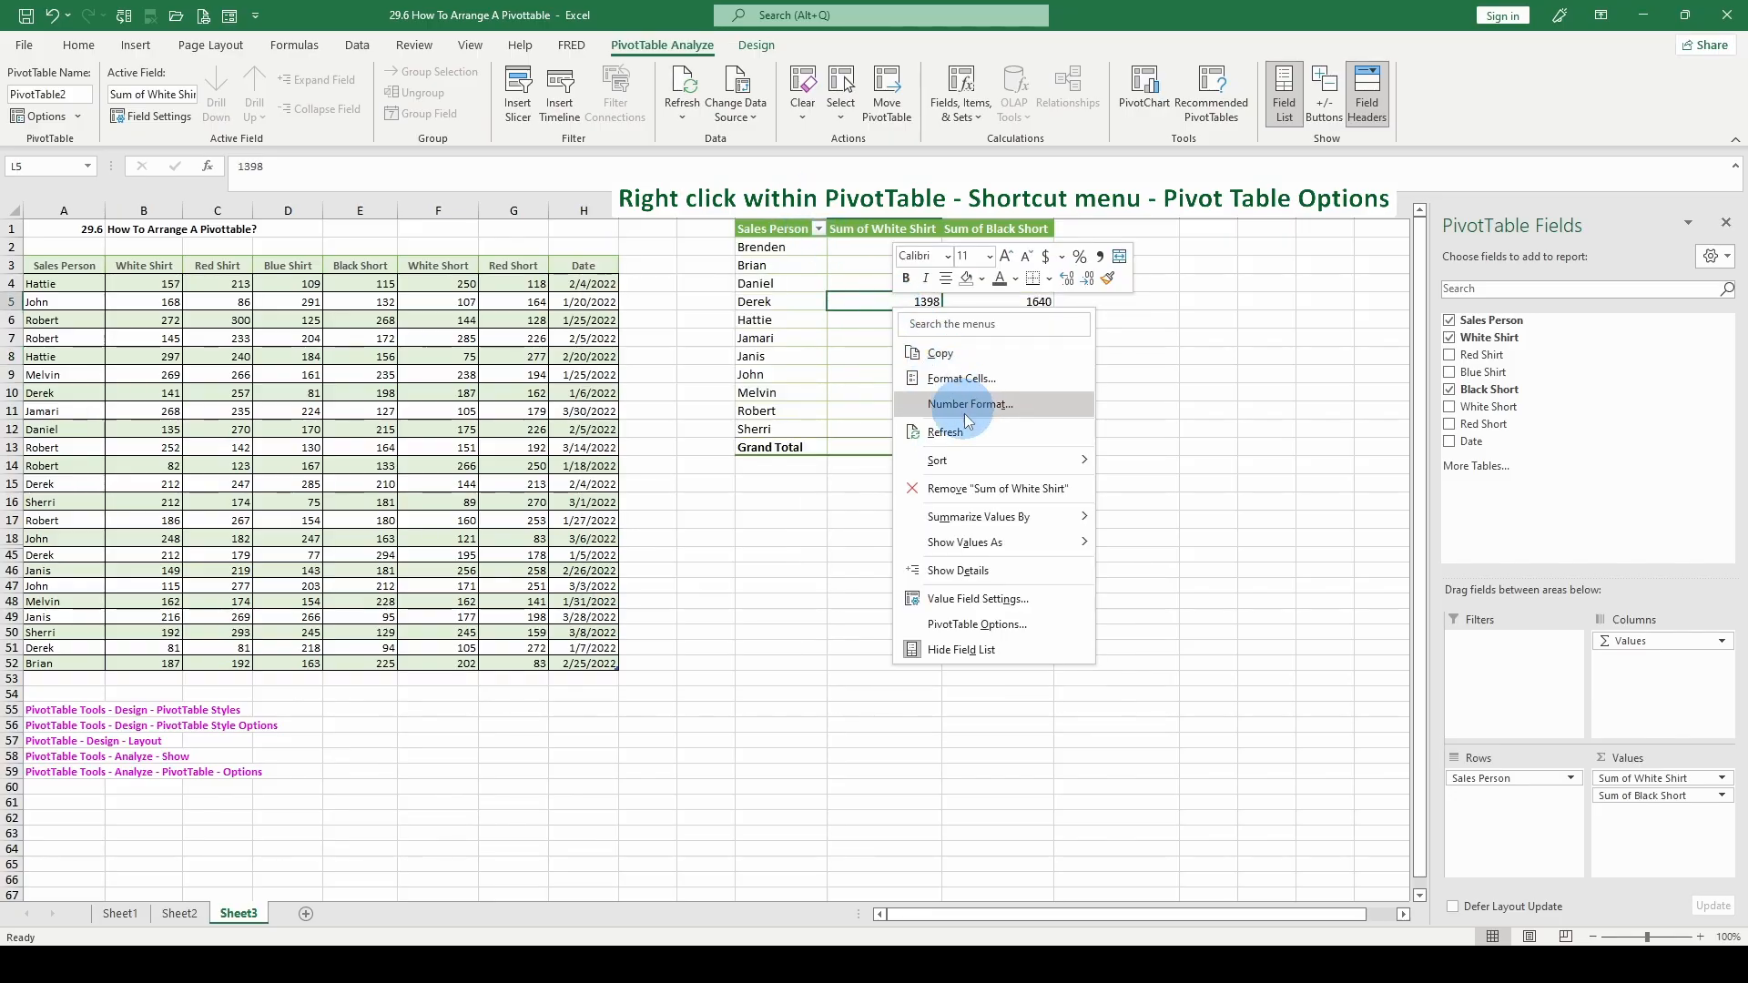
pyautogui.moveTo(984, 540)
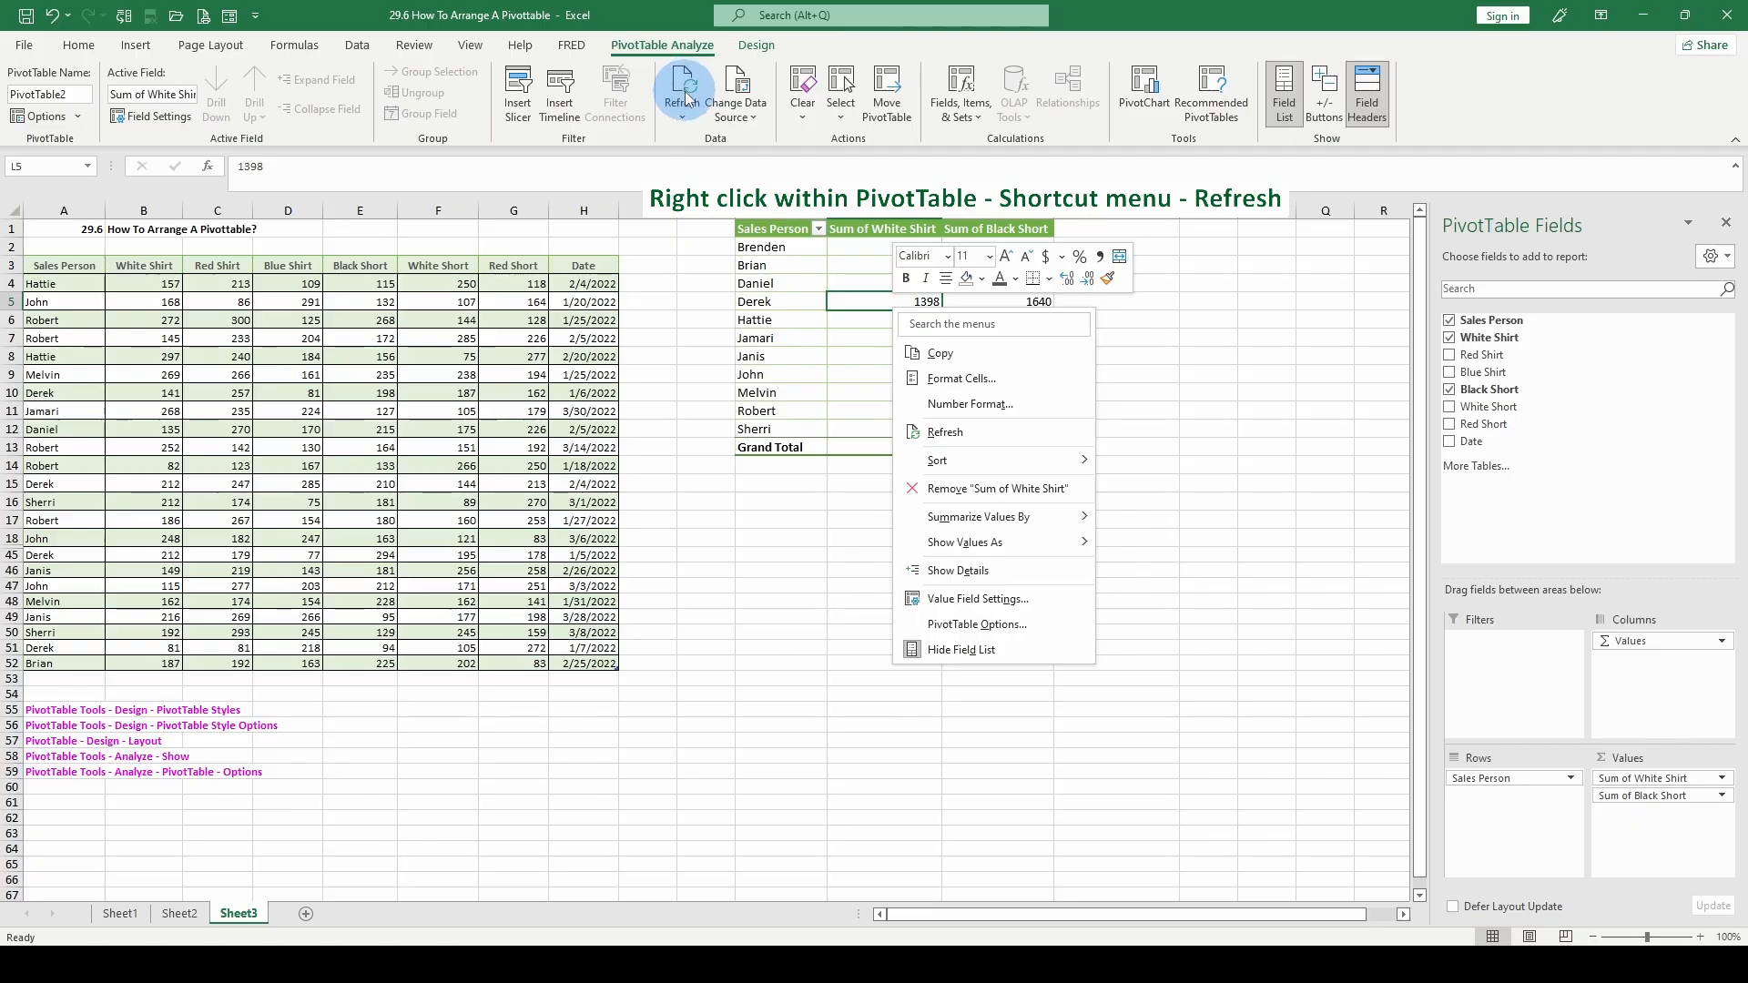
pyautogui.click(956, 436)
pyautogui.rightClick(897, 306)
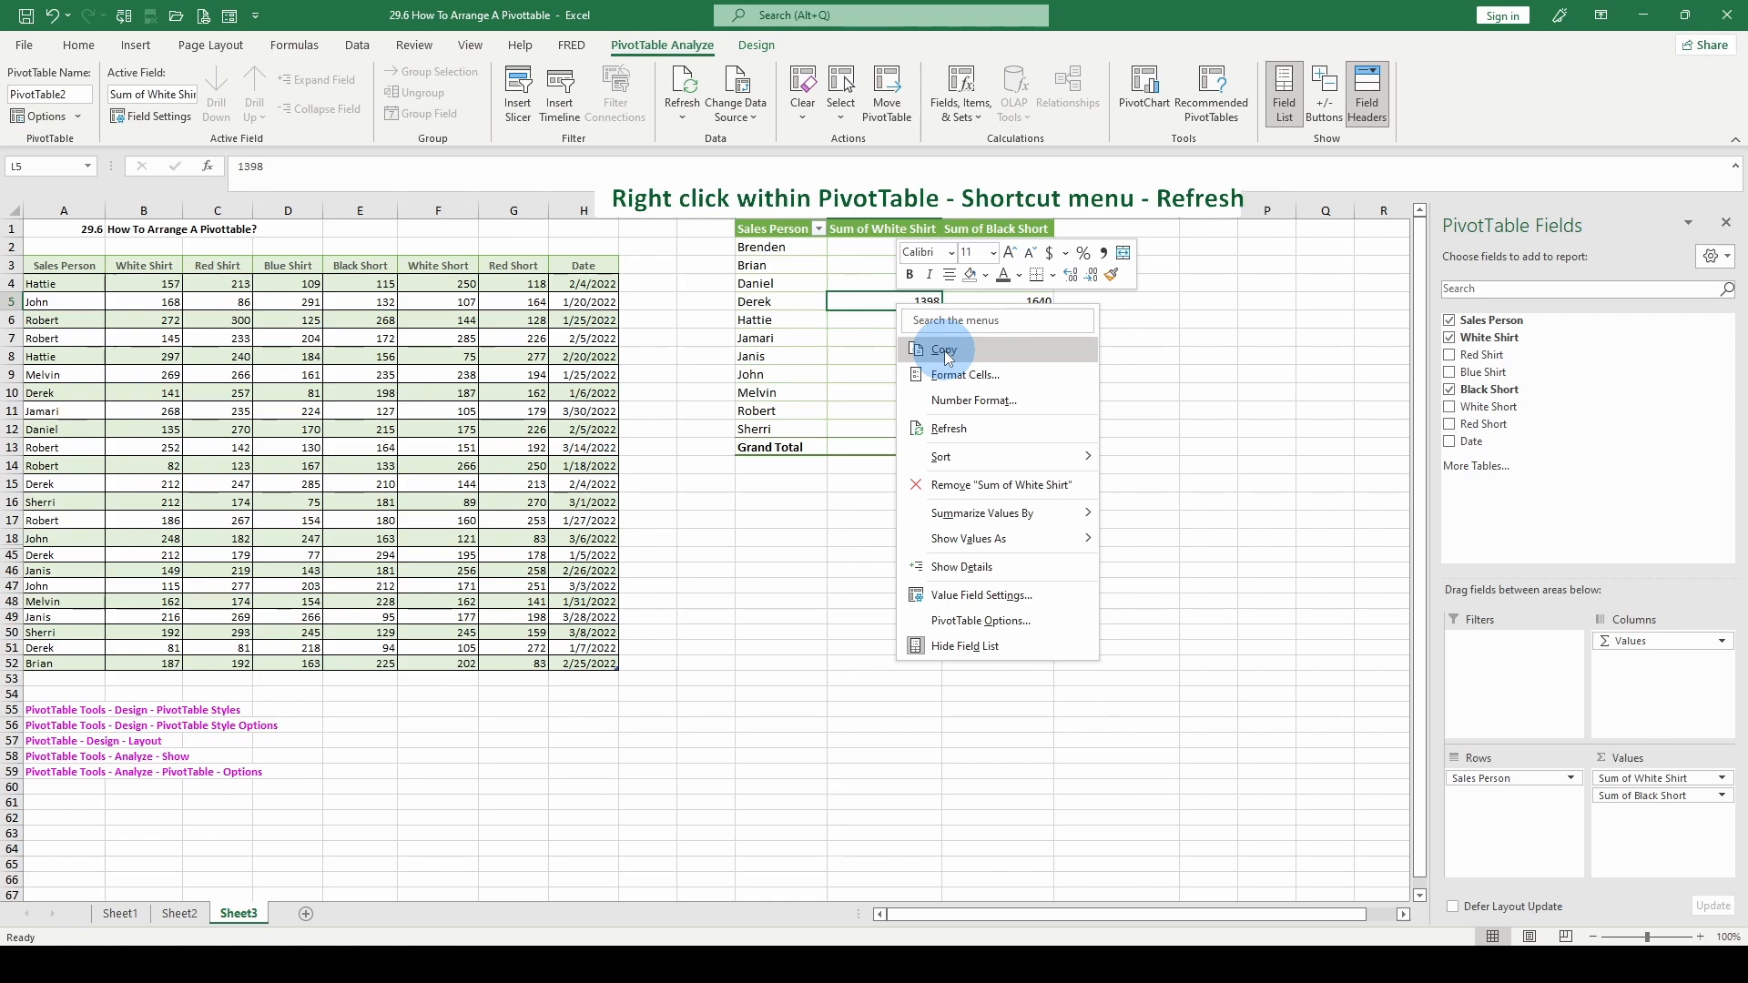
pyautogui.click(800, 489)
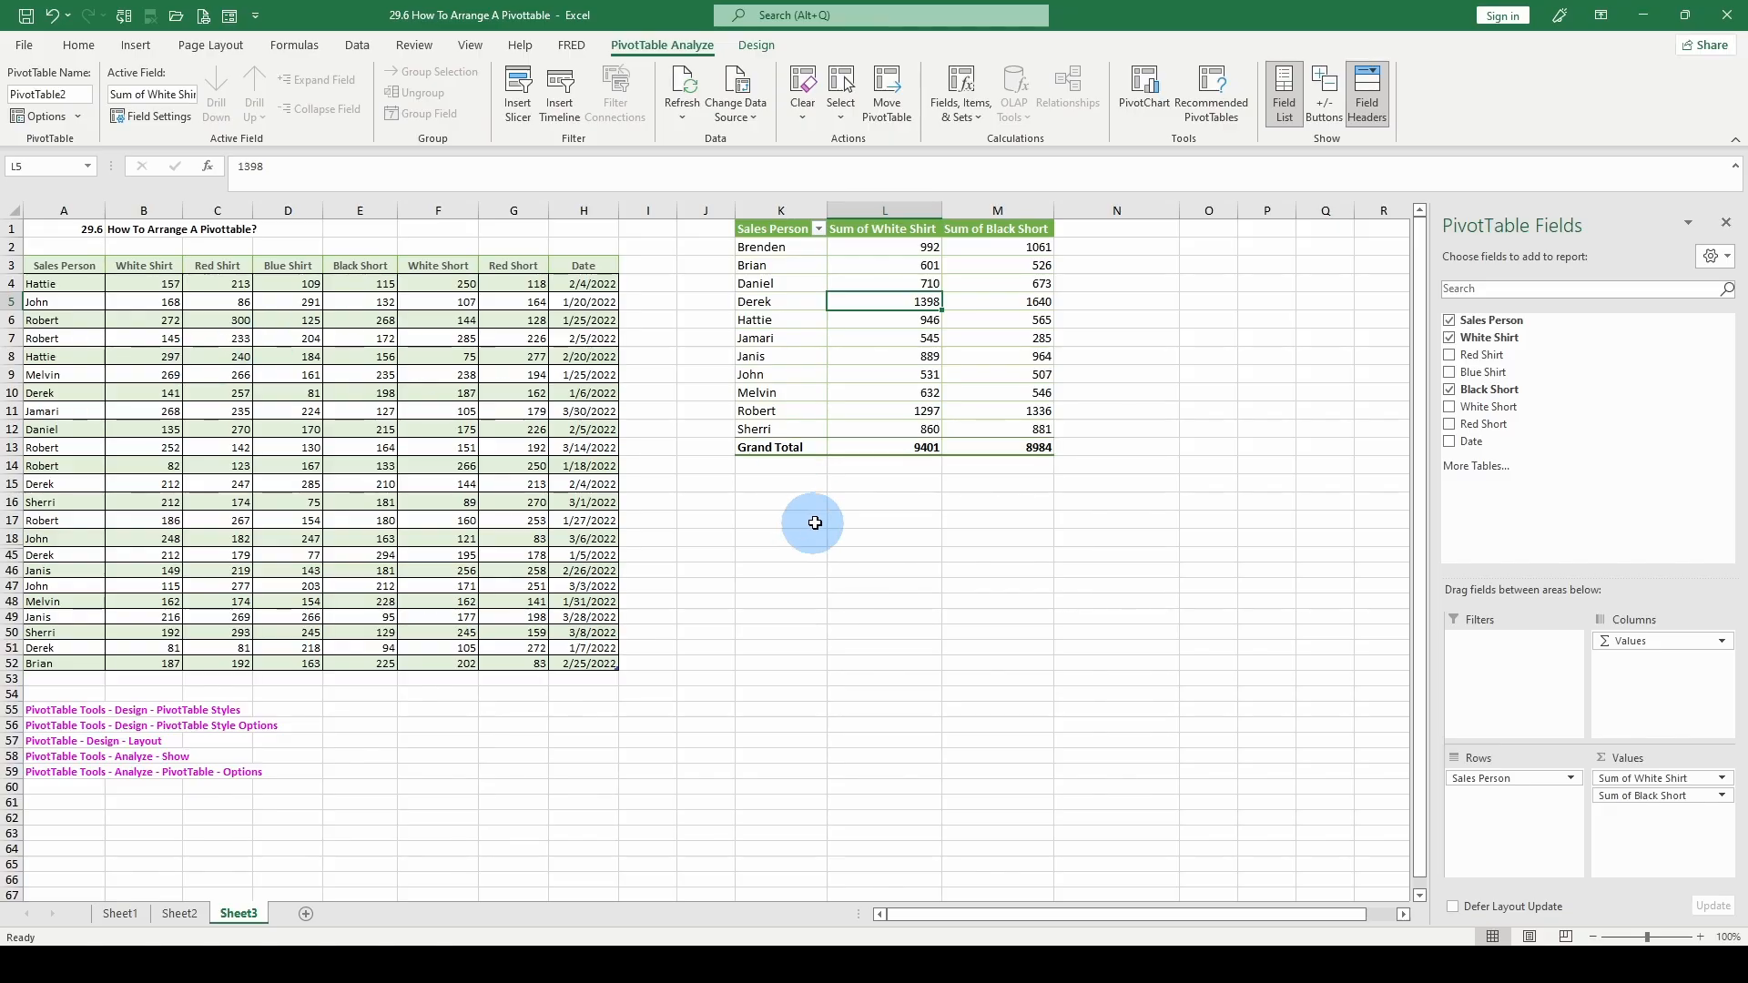
# - Remove the Sales Person, White Shirt and Black Short fields from the PivotTable
pyautogui.click(557, 371)
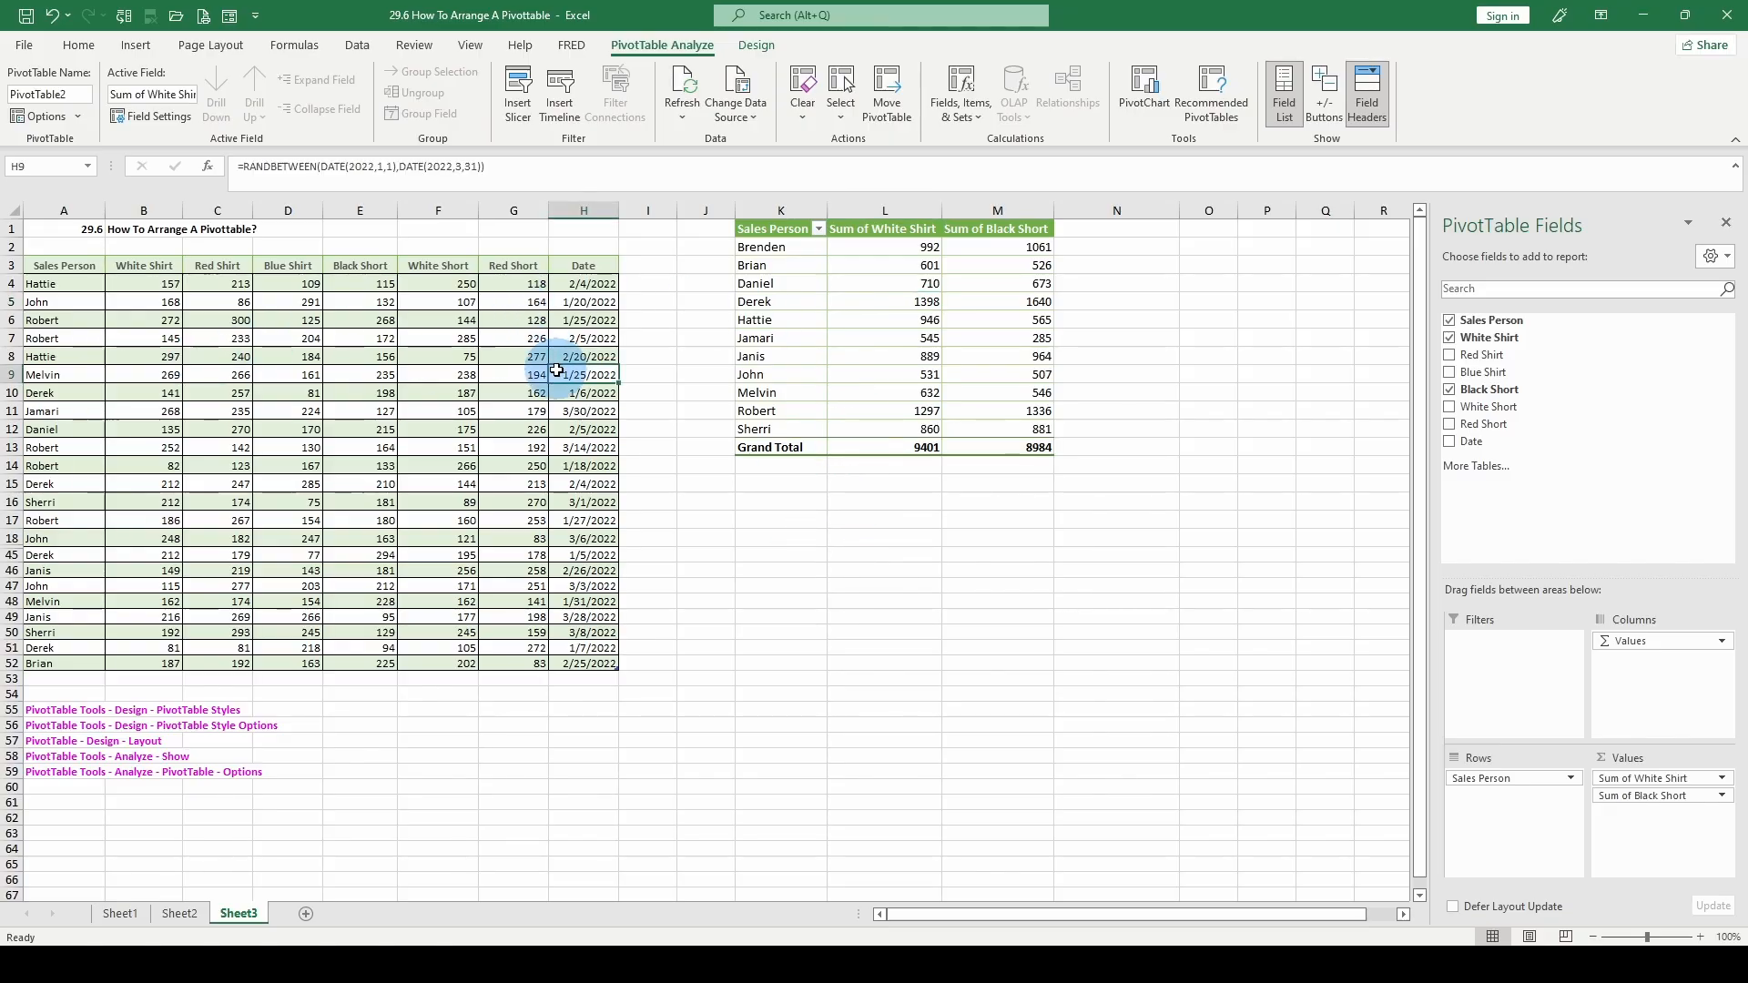
pyautogui.click(791, 340)
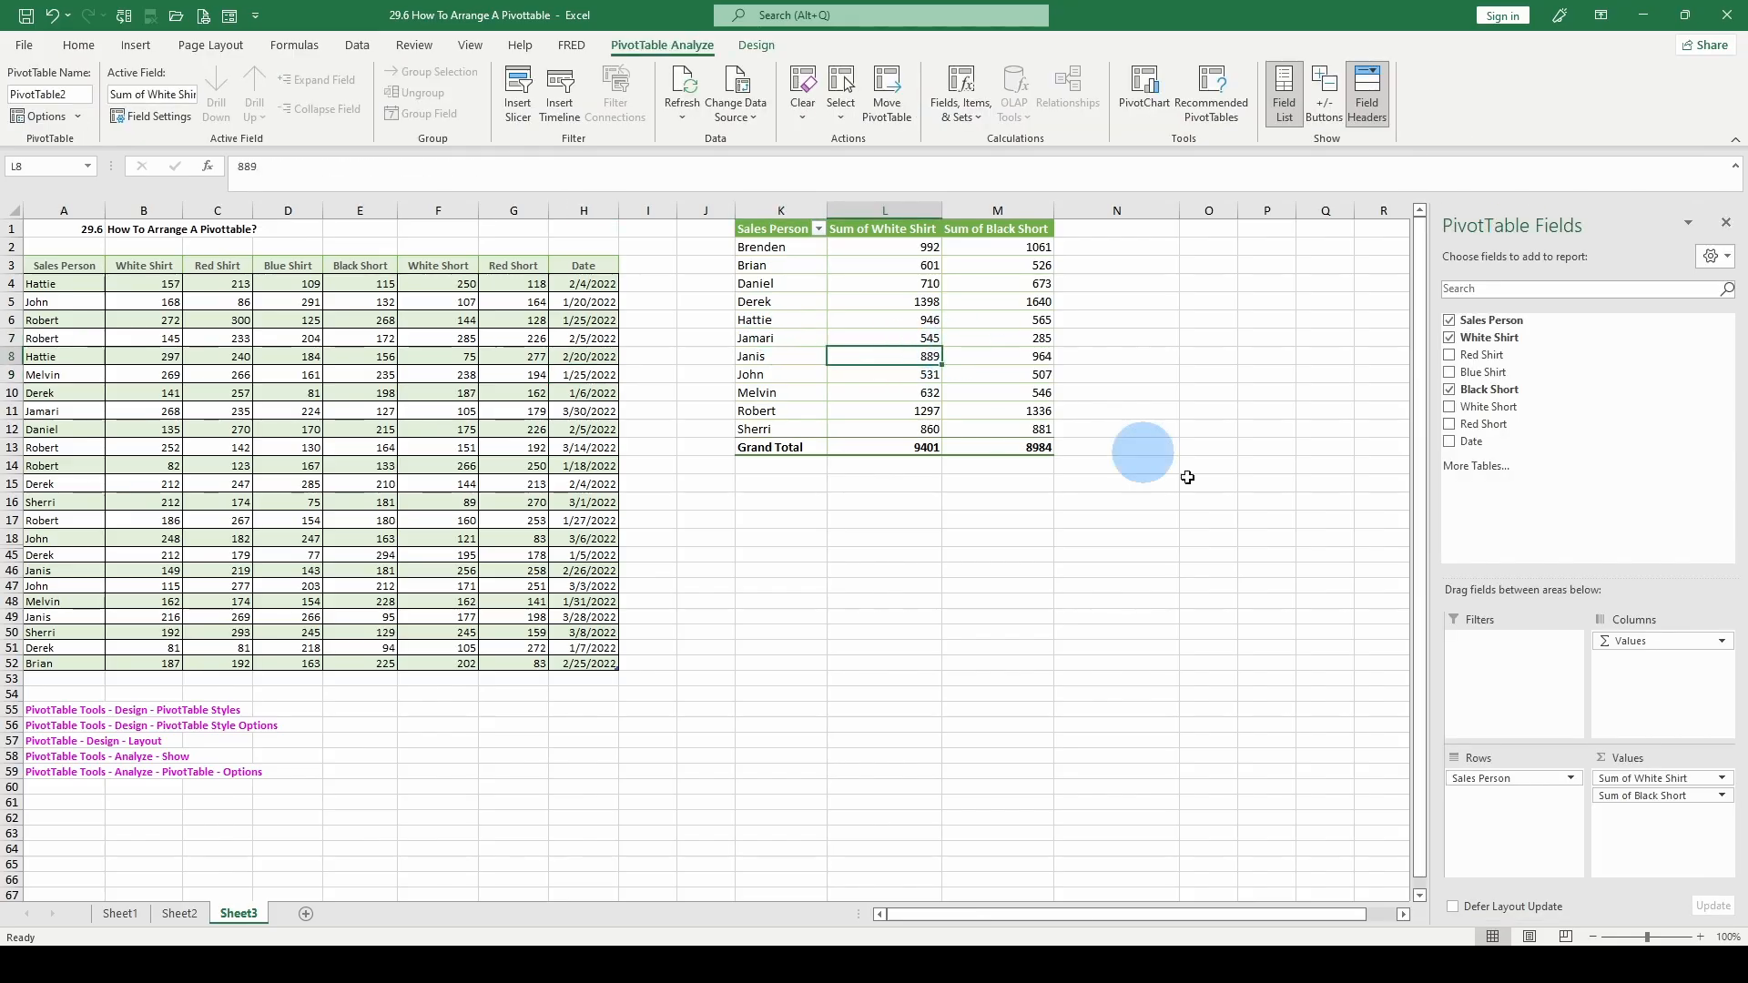
pyautogui.click(1449, 321)
pyautogui.click(1449, 338)
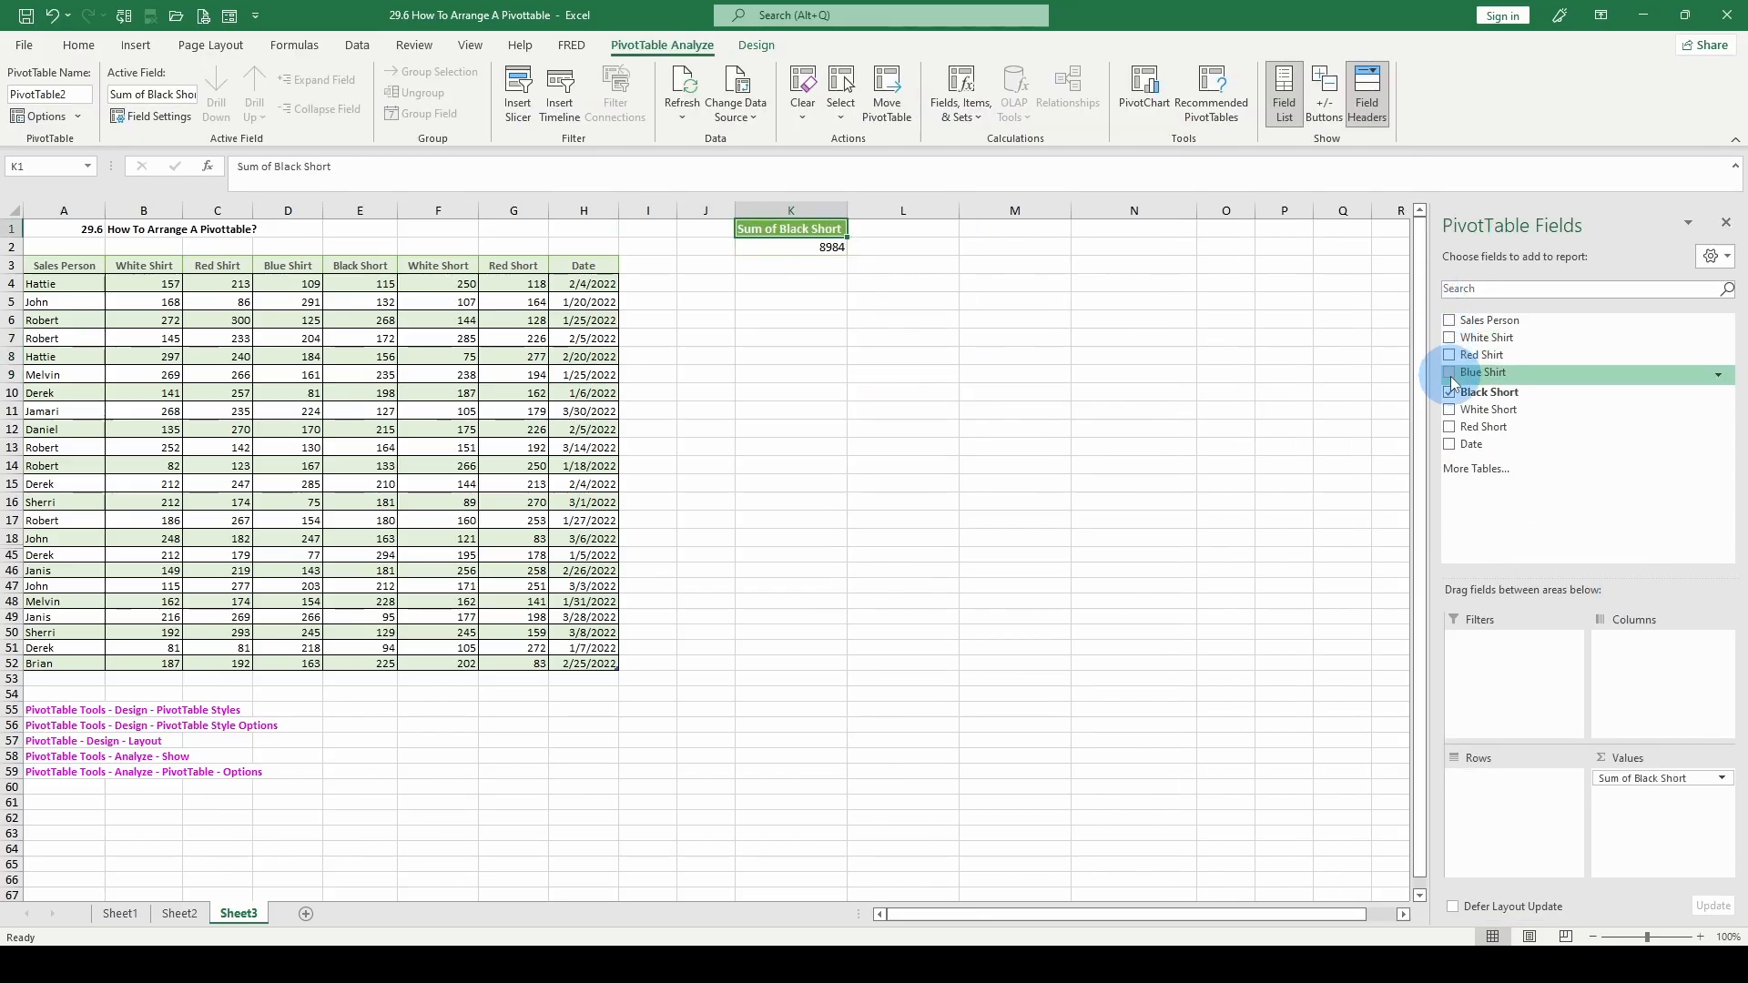
pyautogui.click(1449, 391)
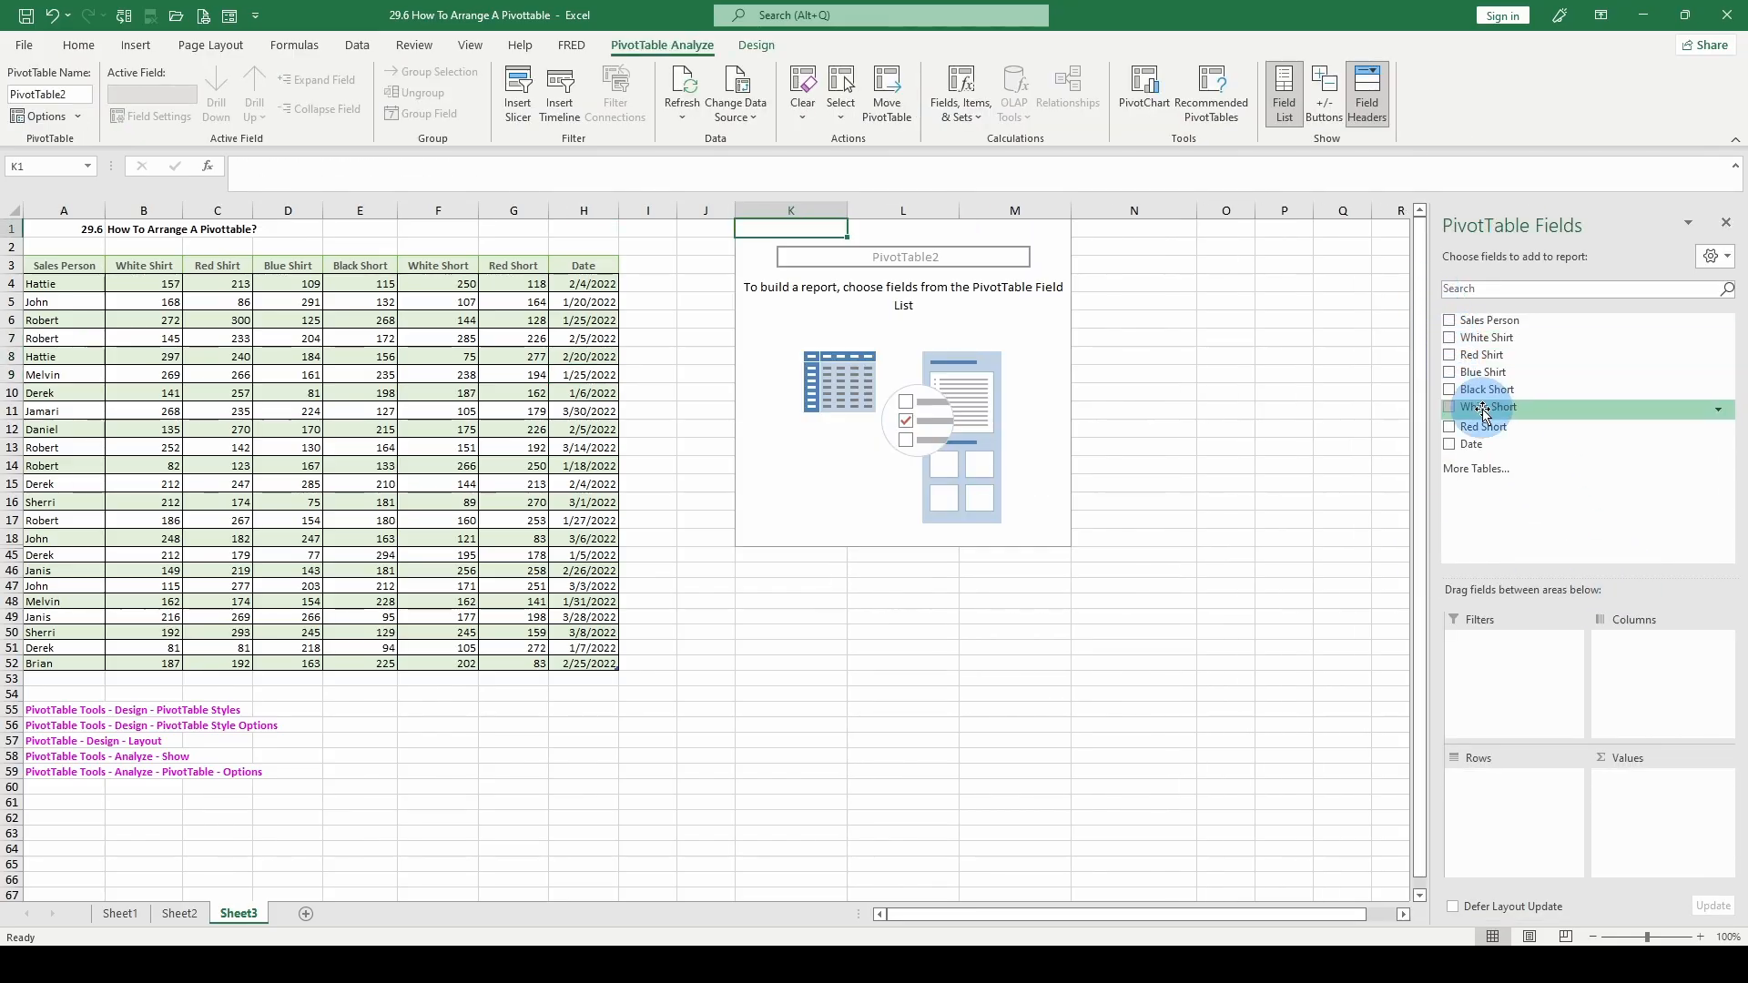
# - Rebuild the PivotTable with White Short as the filter, Sales Person as columns, Date as rows and Red Shirt as values
pyautogui.moveTo(1483, 411); pyautogui.dragTo(1527, 688)
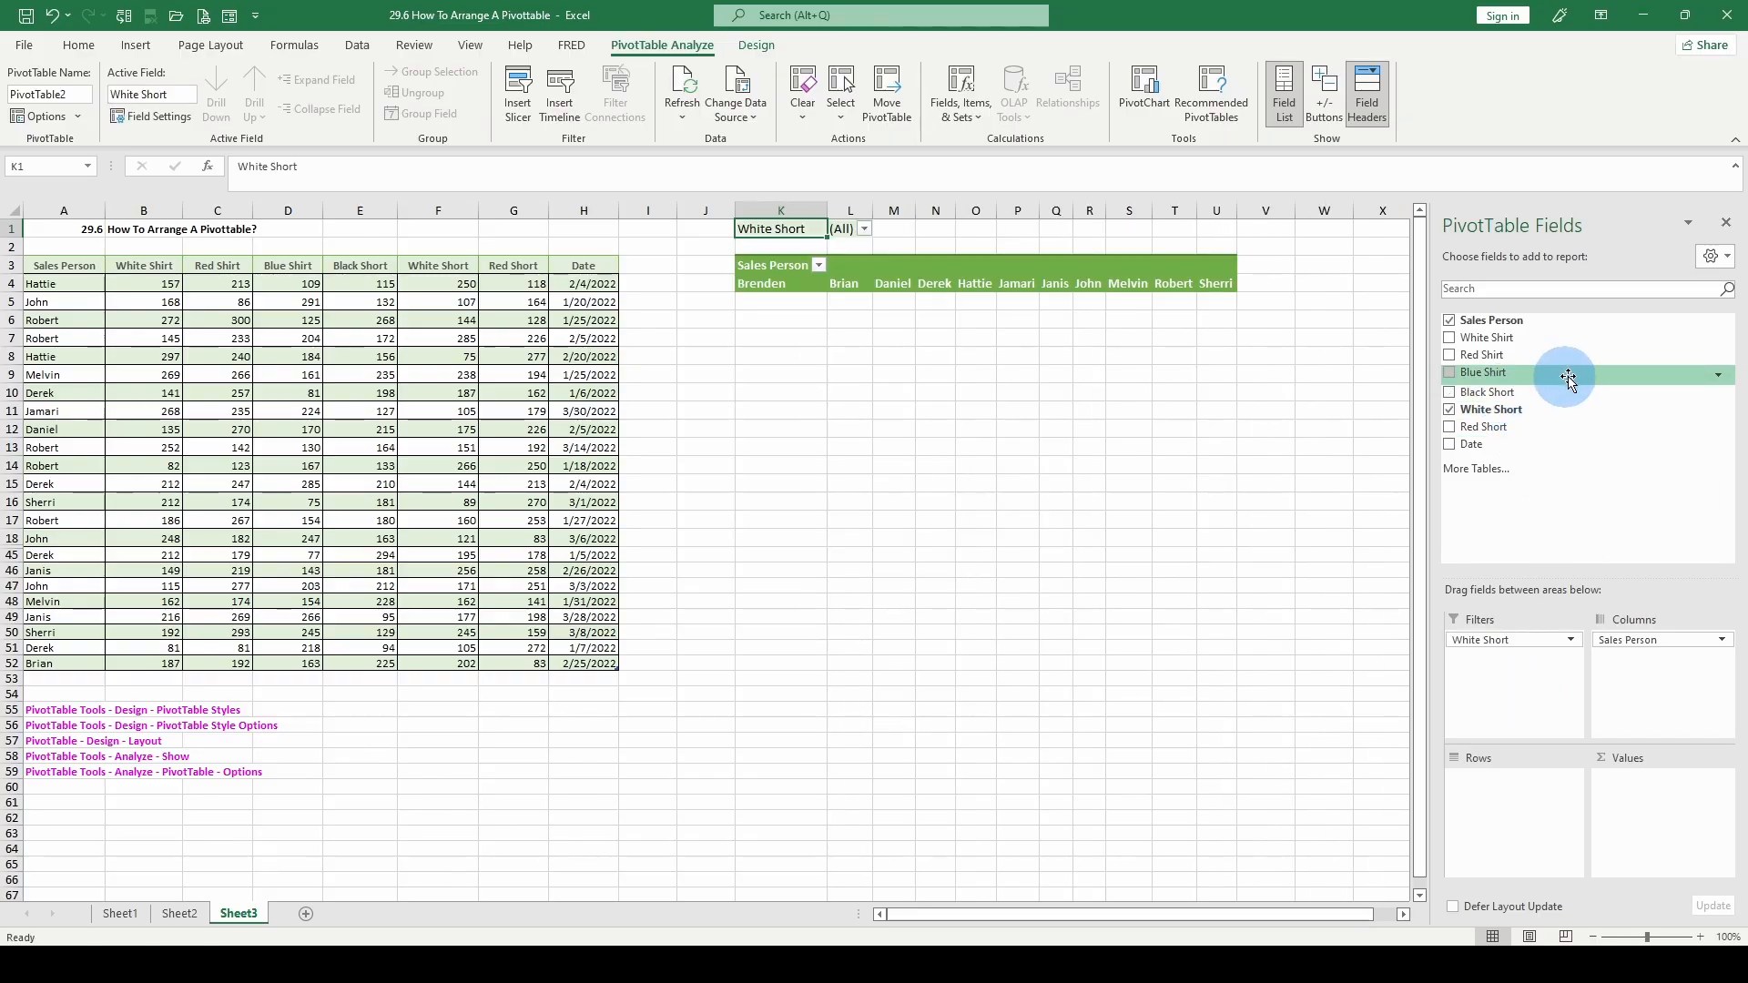
pyautogui.moveTo(1539, 362); pyautogui.dragTo(1521, 811)
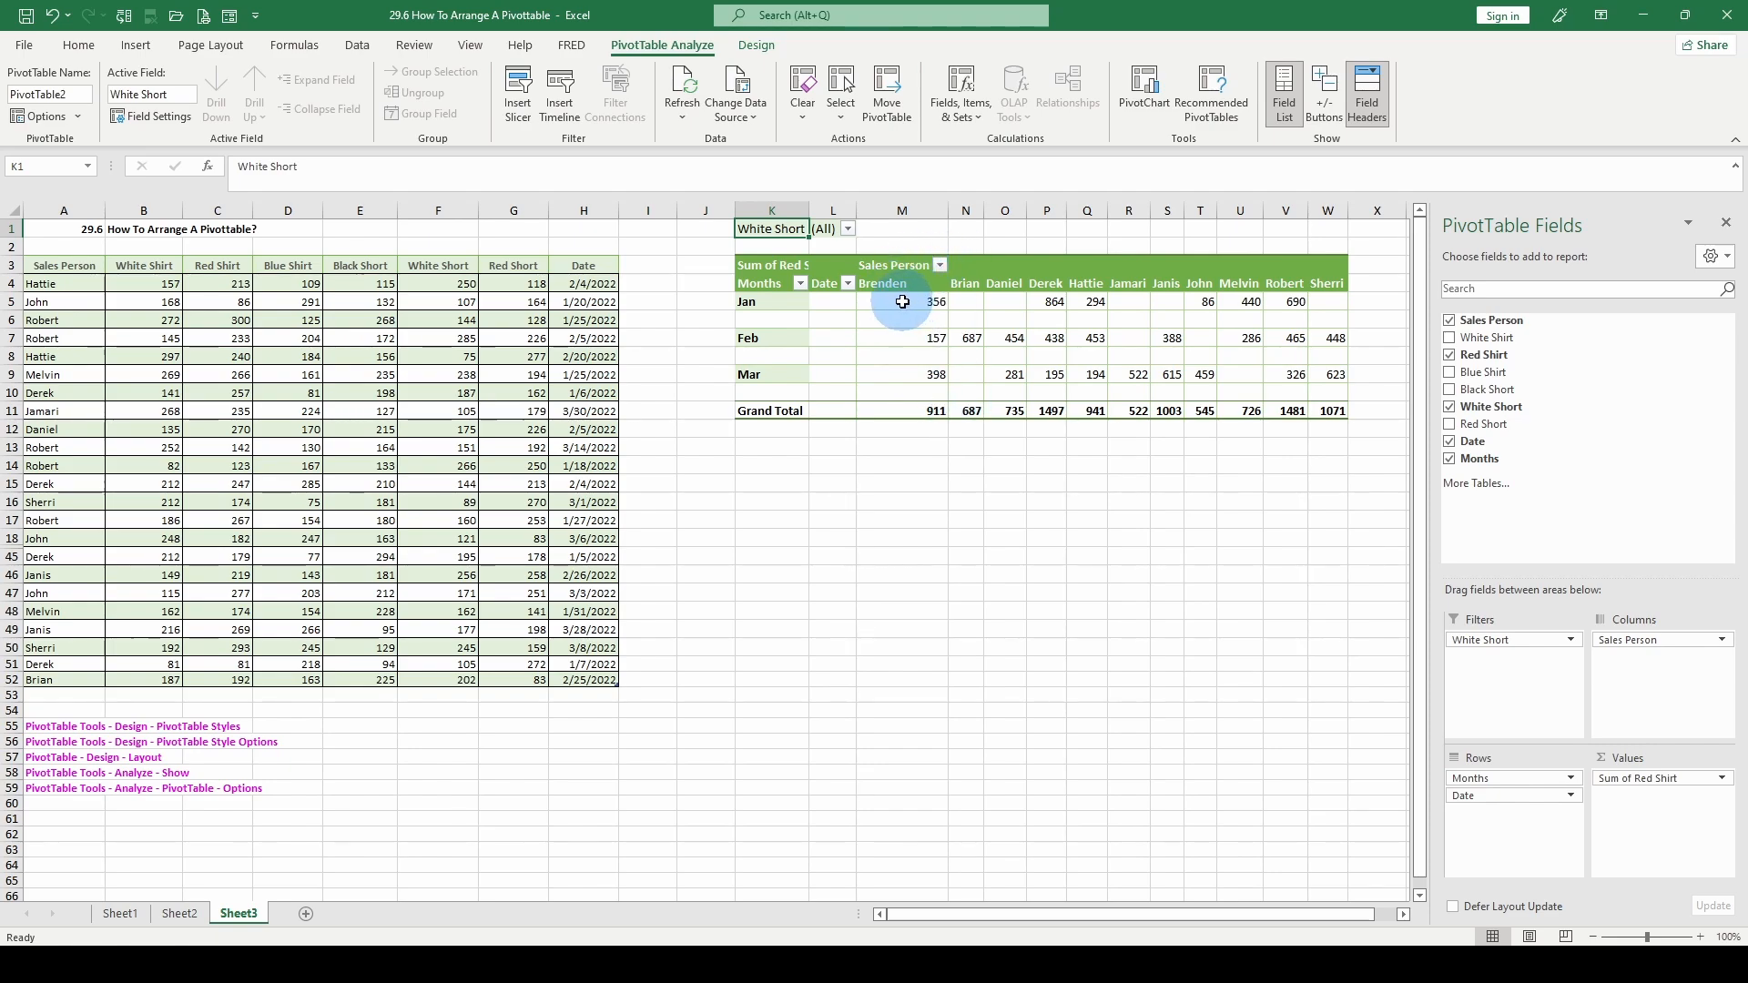
pyautogui.moveTo(903, 302)
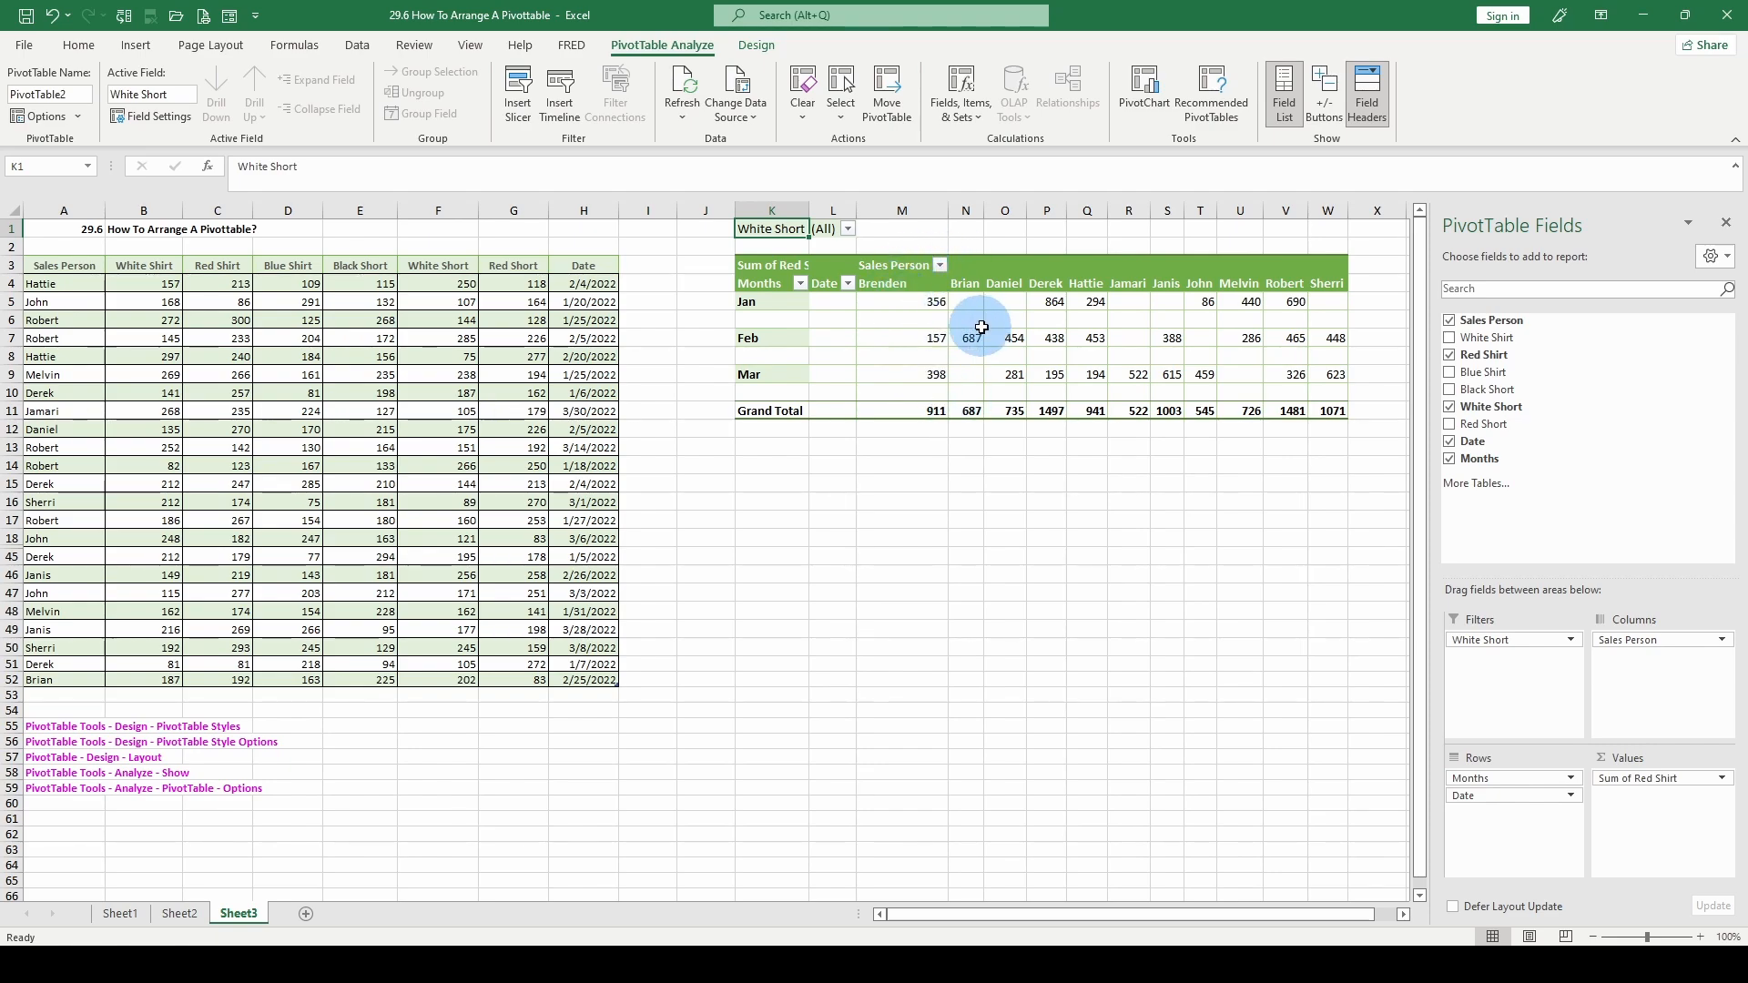
pyautogui.moveTo(1003, 301)
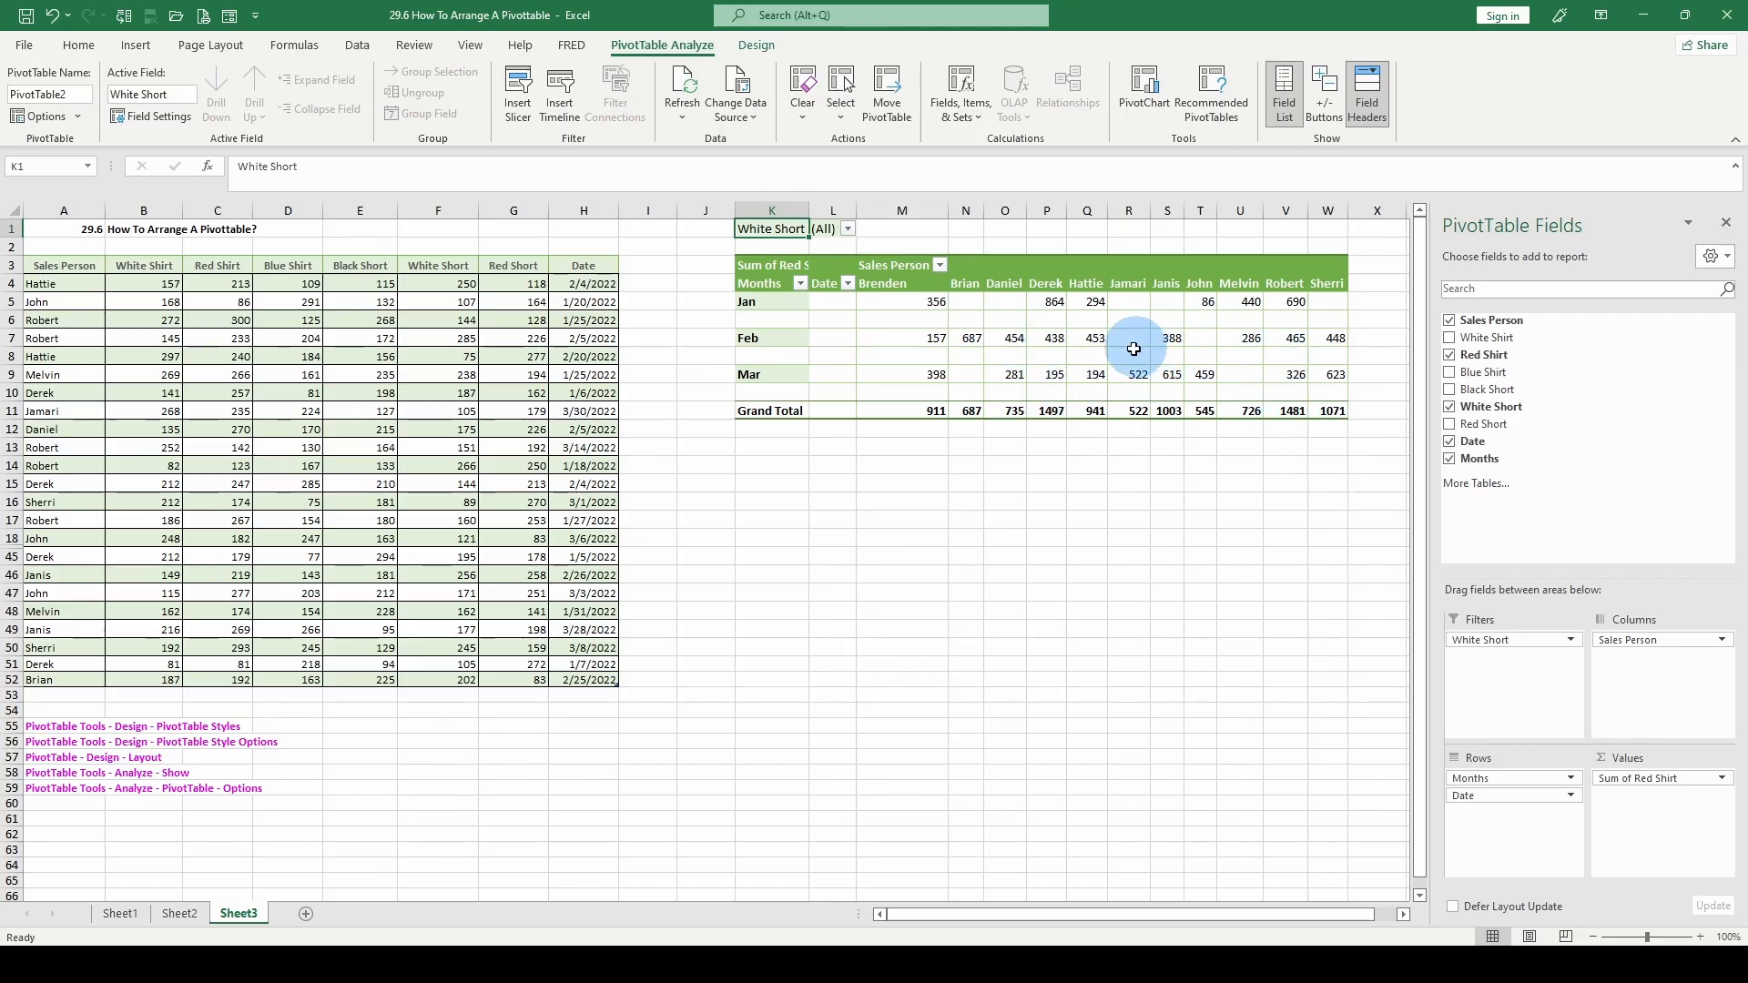
pyautogui.moveTo(1066, 332)
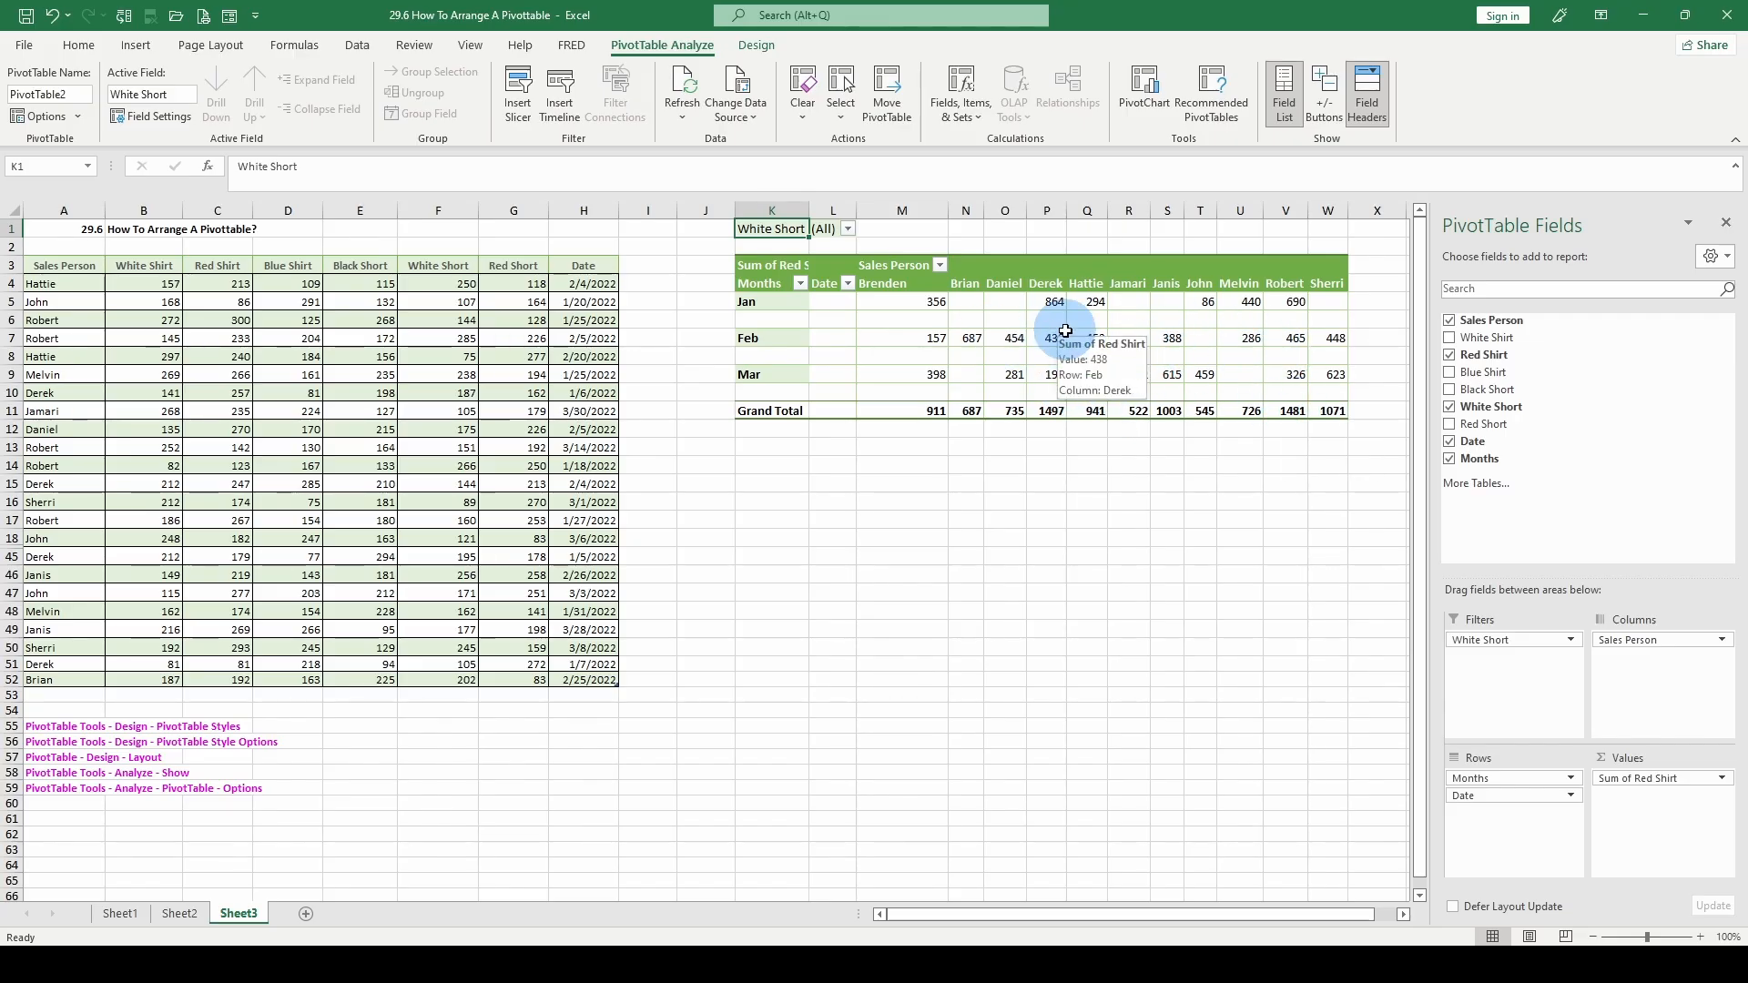